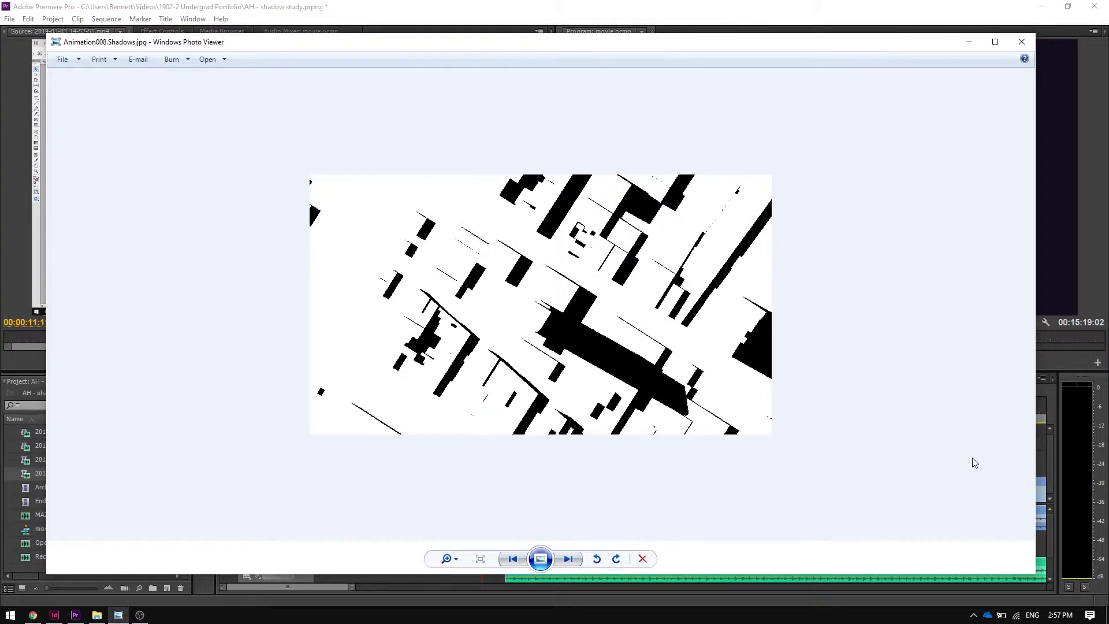
Step back through the shadow frames in Photo Viewer to Animation005.Shadows.jpg.
{"action": "key", "text": "Left"}
{"action": "key", "text": "Left"}
{"action": "key", "text": "Left"}
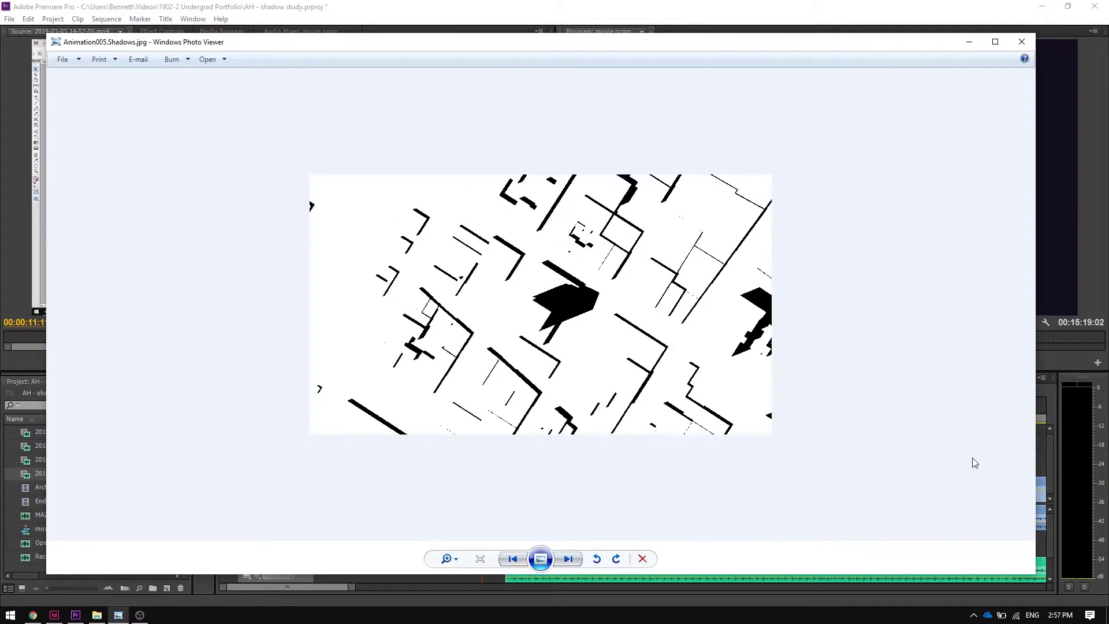
{"action": "key", "text": "Left"}
{"action": "key", "text": "Left"}
{"action": "key", "text": "Left"}
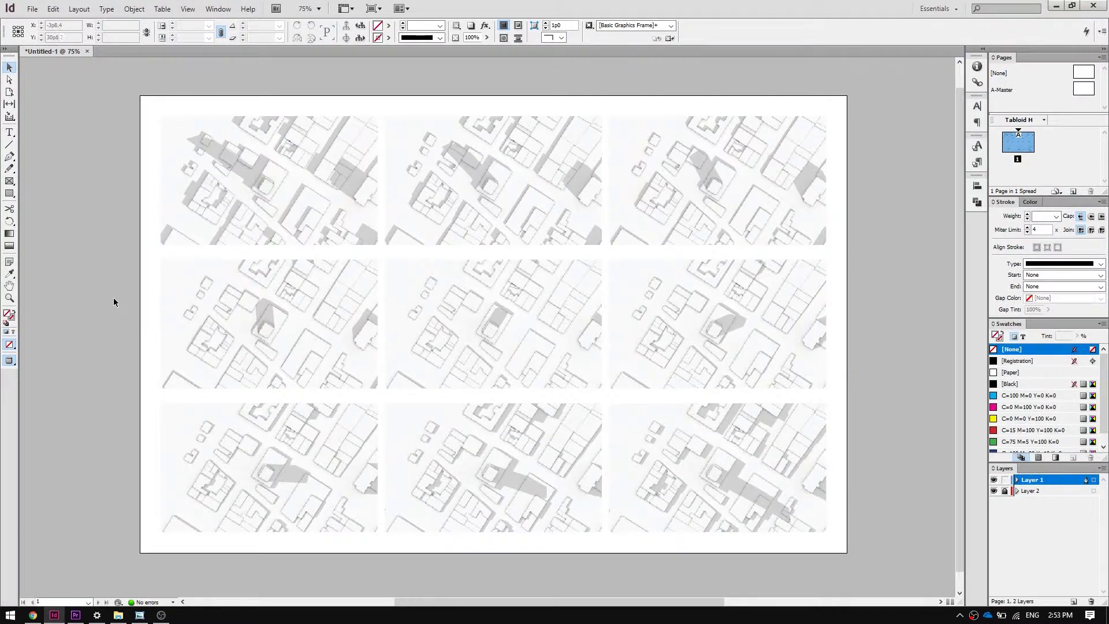
{"action": "left_click_drag", "start_coordinate": [142, 101], "coordinate": [889, 555]}
{"action": "left_click", "coordinate": [889, 554]}
{"action": "left_click_drag", "start_coordinate": [144, 99], "coordinate": [909, 559]}
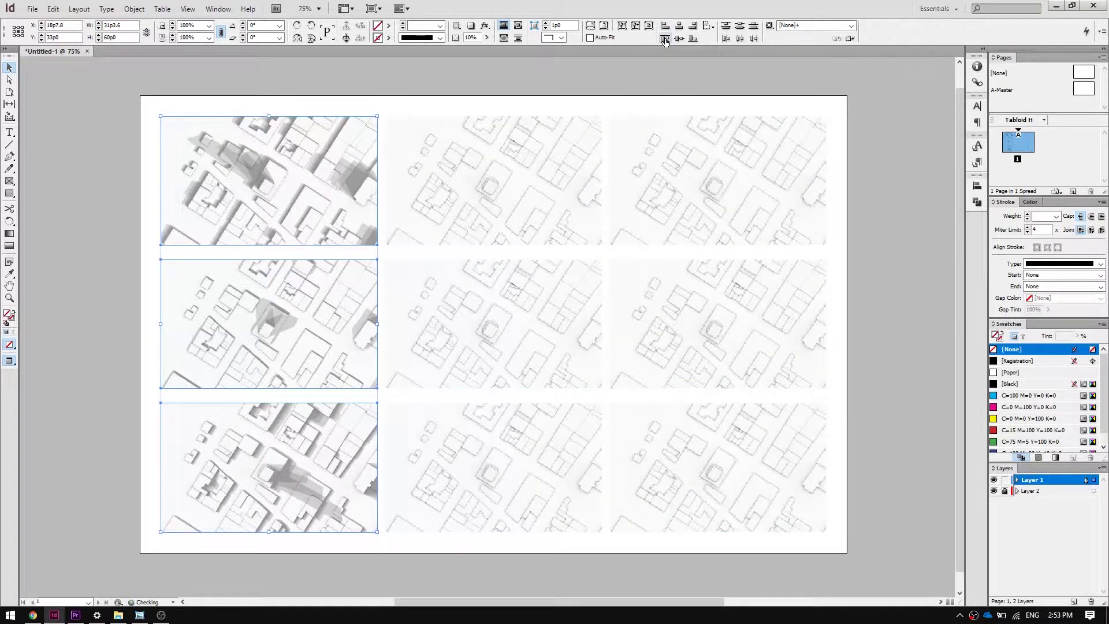
{"action": "left_click", "coordinate": [464, 77]}
{"action": "scroll", "coordinate": [195, 117], "scroll_direction": "up", "scroll_amount": 4, "text": "alt"}
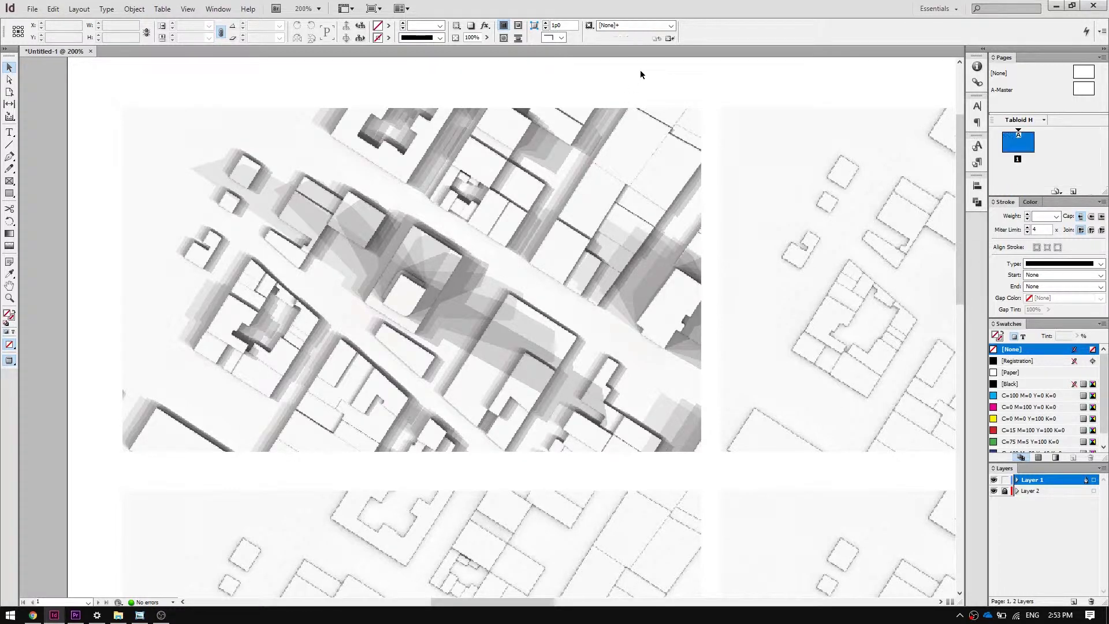
{"action": "left_click", "coordinate": [640, 74]}
{"action": "scroll", "coordinate": [640, 74], "scroll_direction": "down", "scroll_amount": 2, "text": "alt"}
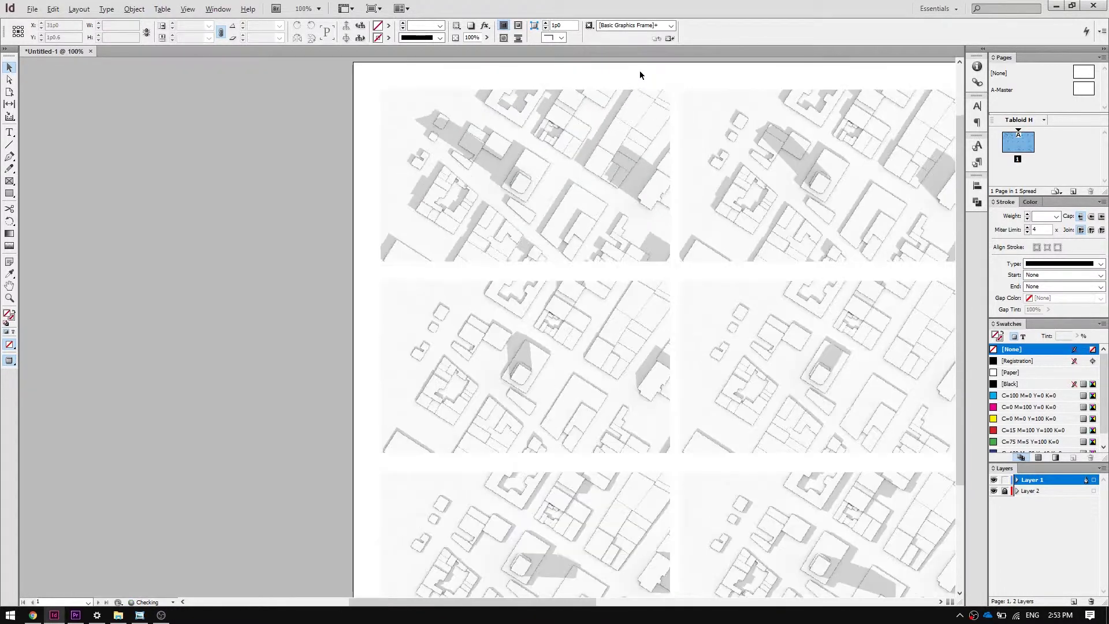
{"action": "left_click_drag", "start_coordinate": [879, 296], "coordinate": [522, 213]}
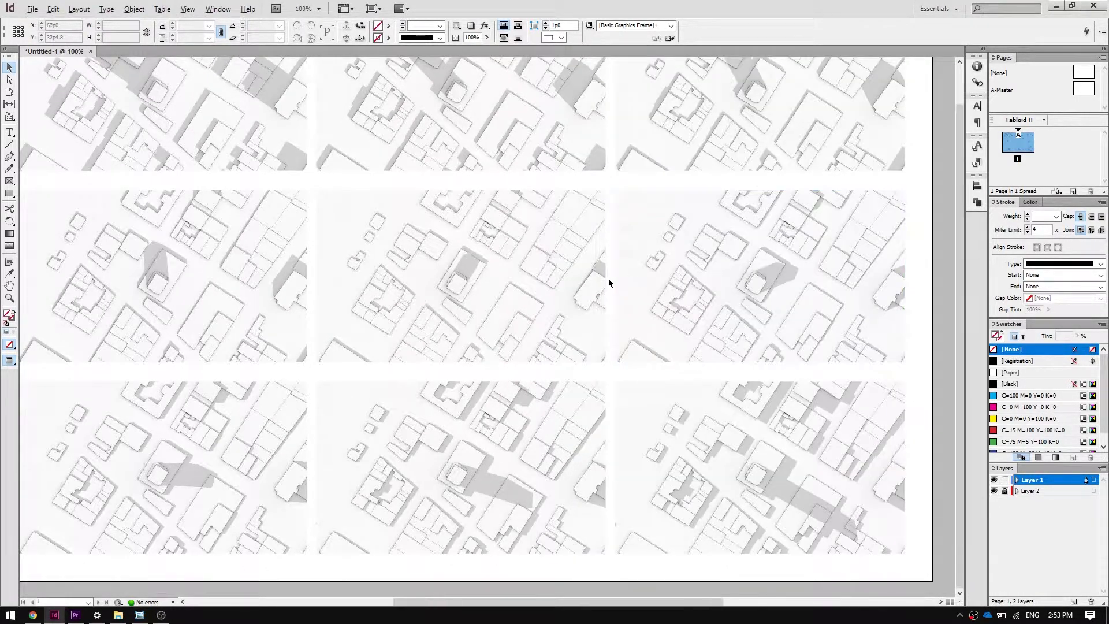
{"action": "scroll", "coordinate": [613, 280], "scroll_direction": "down", "scroll_amount": 1, "text": "alt"}
{"action": "left_click", "coordinate": [887, 295]}
{"action": "mouse_move", "coordinate": [889, 297]}
{"action": "left_mouse_down"}
{"action": "mouse_move", "coordinate": [900, 326]}
{"action": "mouse_move", "coordinate": [893, 305]}
{"action": "left_mouse_up"}
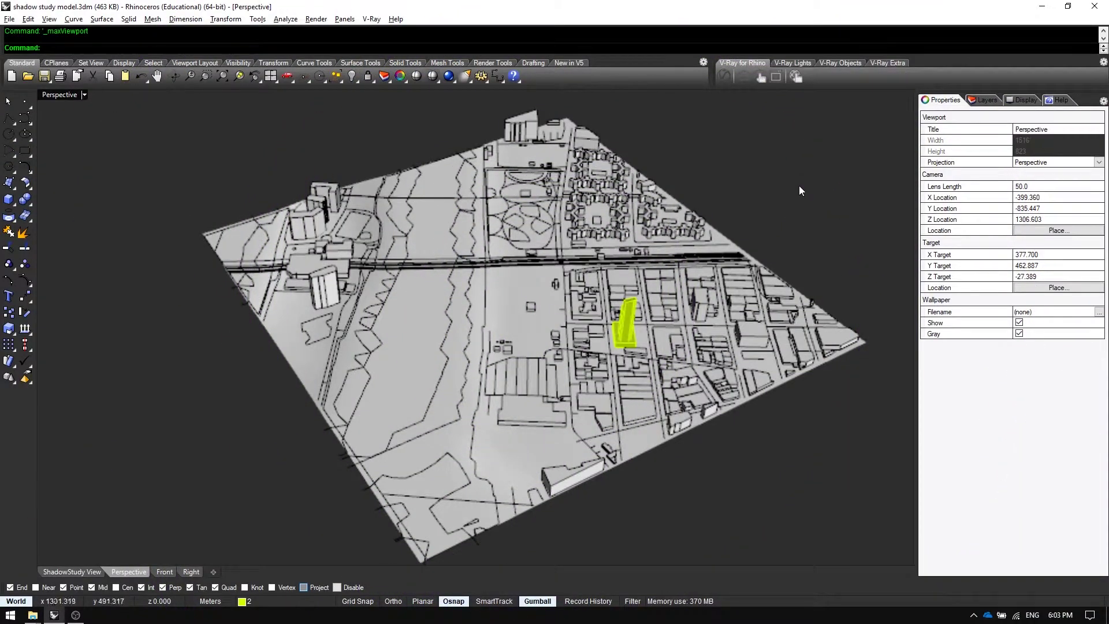
{"action": "right_click_drag", "start_coordinate": [798, 185], "coordinate": [763, 215]}
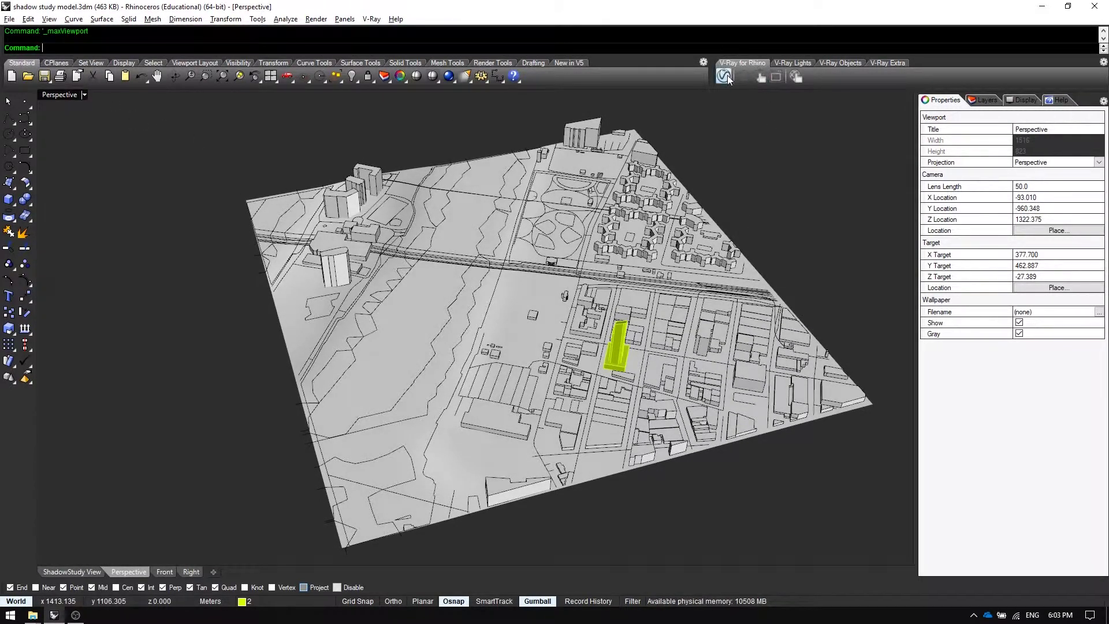
{"action": "left_click", "coordinate": [725, 77]}
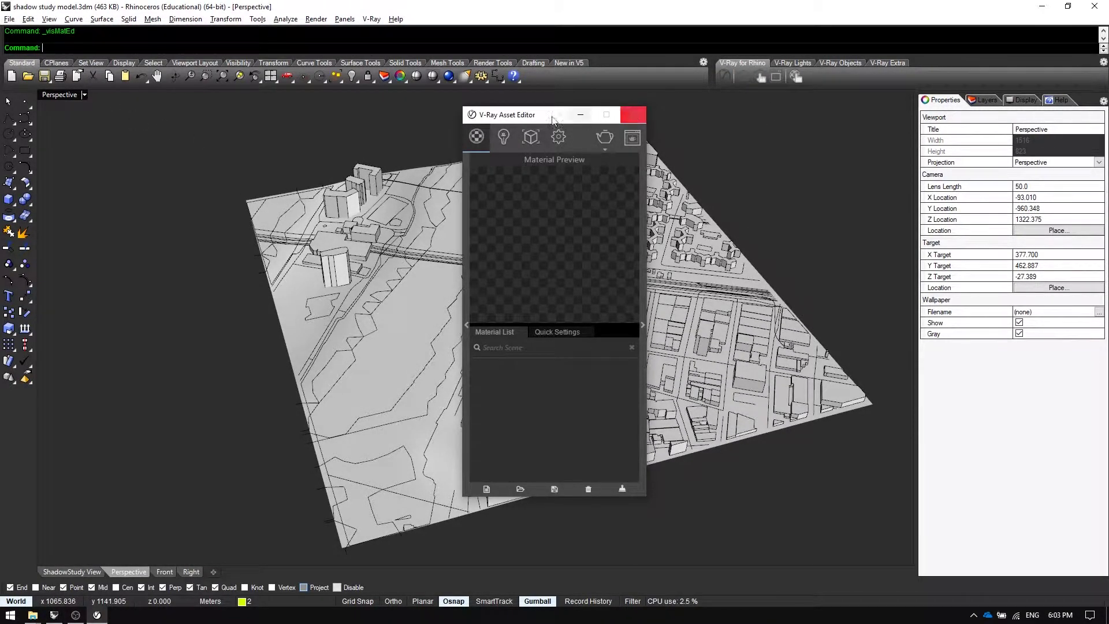
{"action": "left_click_drag", "start_coordinate": [544, 120], "coordinate": [149, 140]}
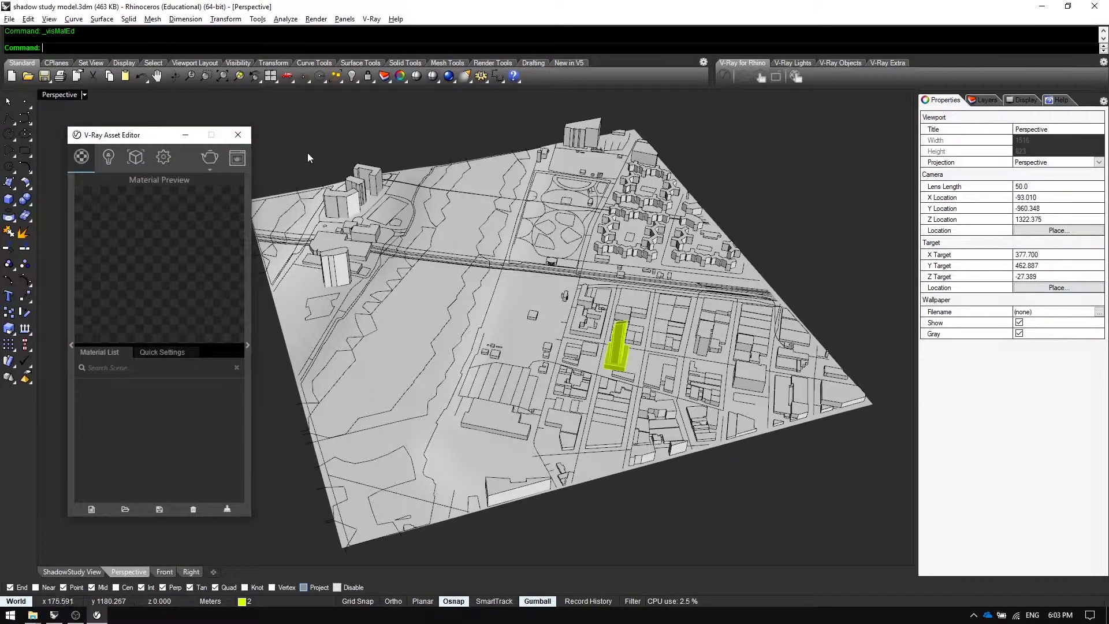
{"action": "left_click", "coordinate": [248, 346]}
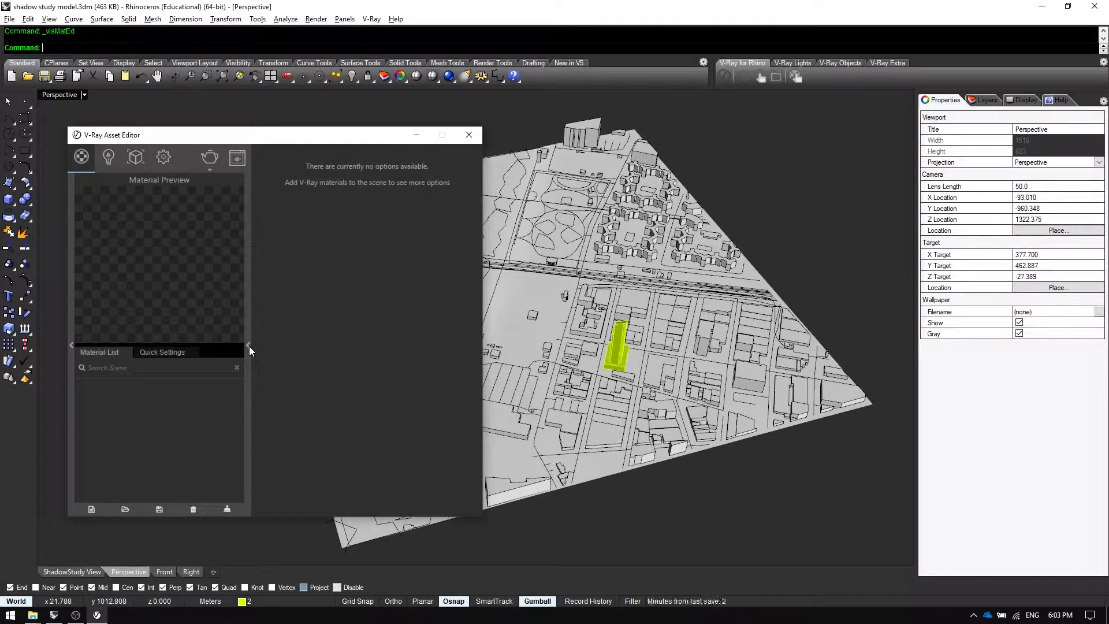
{"action": "left_click", "coordinate": [249, 346]}
{"action": "left_click", "coordinate": [287, 120]}
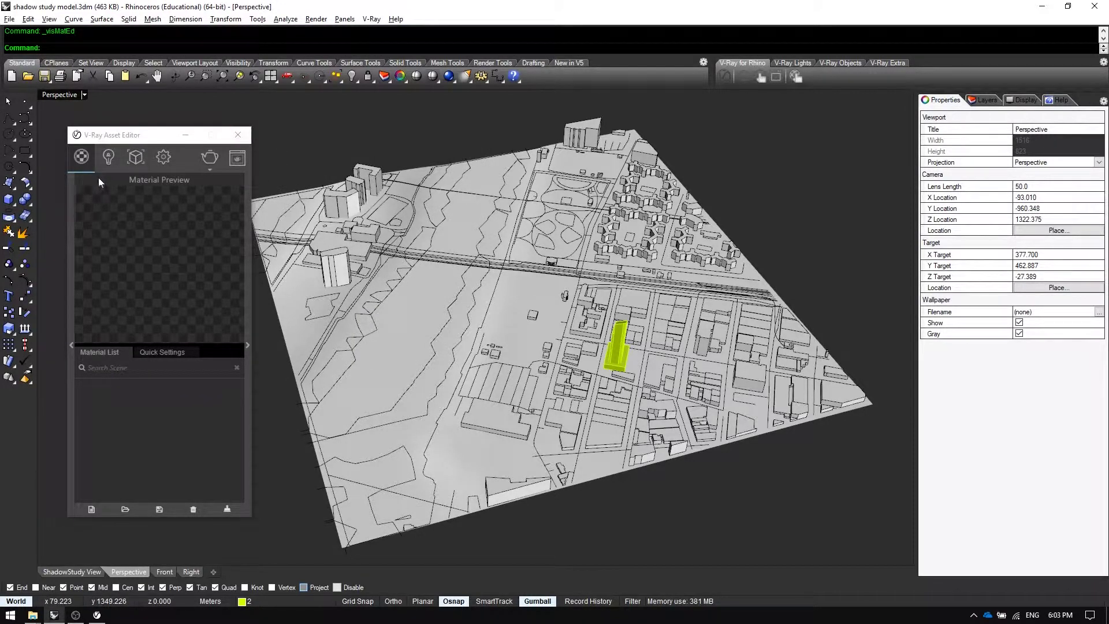
{"action": "left_click", "coordinate": [86, 166]}
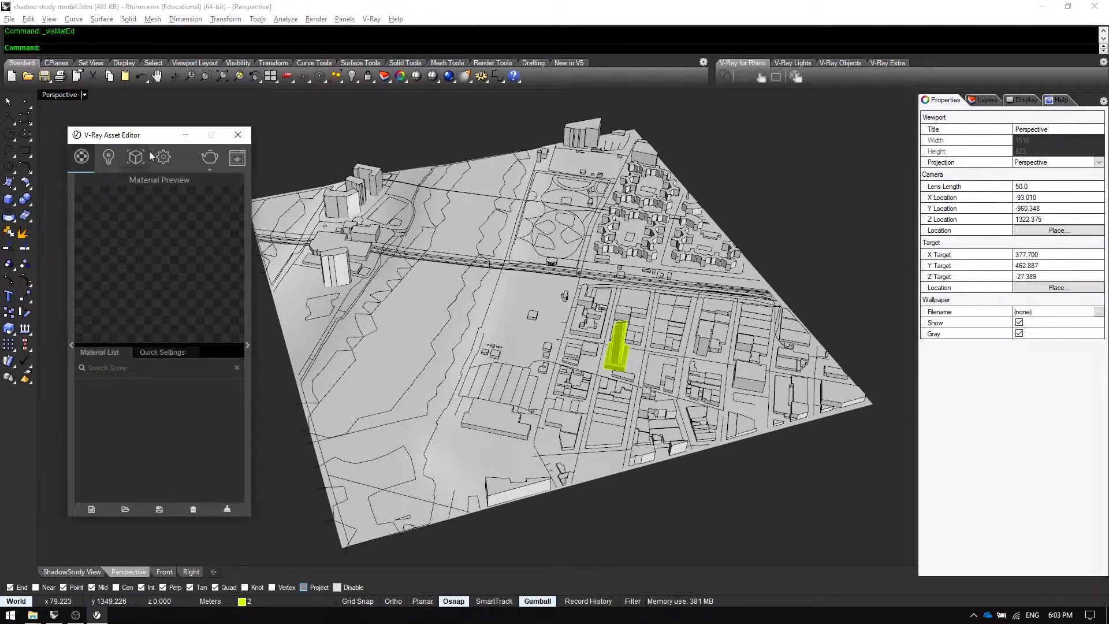
{"action": "left_click", "coordinate": [239, 134]}
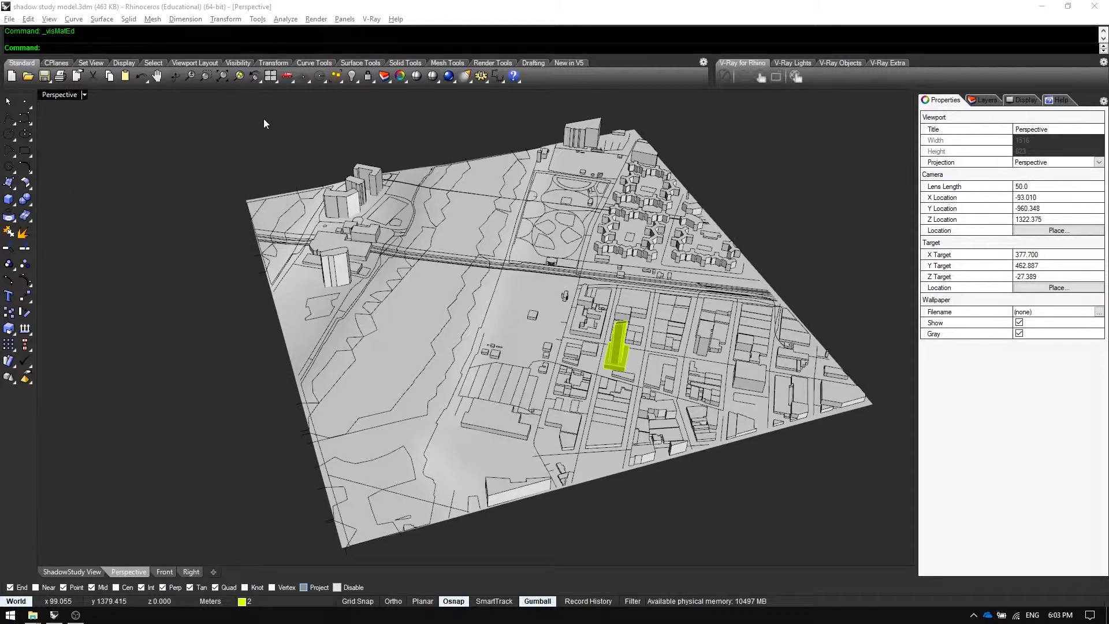
Orbit and zoom the Perspective view into a close-up of the green tower among the city blocks.
{"action": "right_click_drag", "start_coordinate": [264, 119], "coordinate": [467, 354]}
{"action": "scroll", "coordinate": [546, 372], "scroll_direction": "up", "scroll_amount": 5}
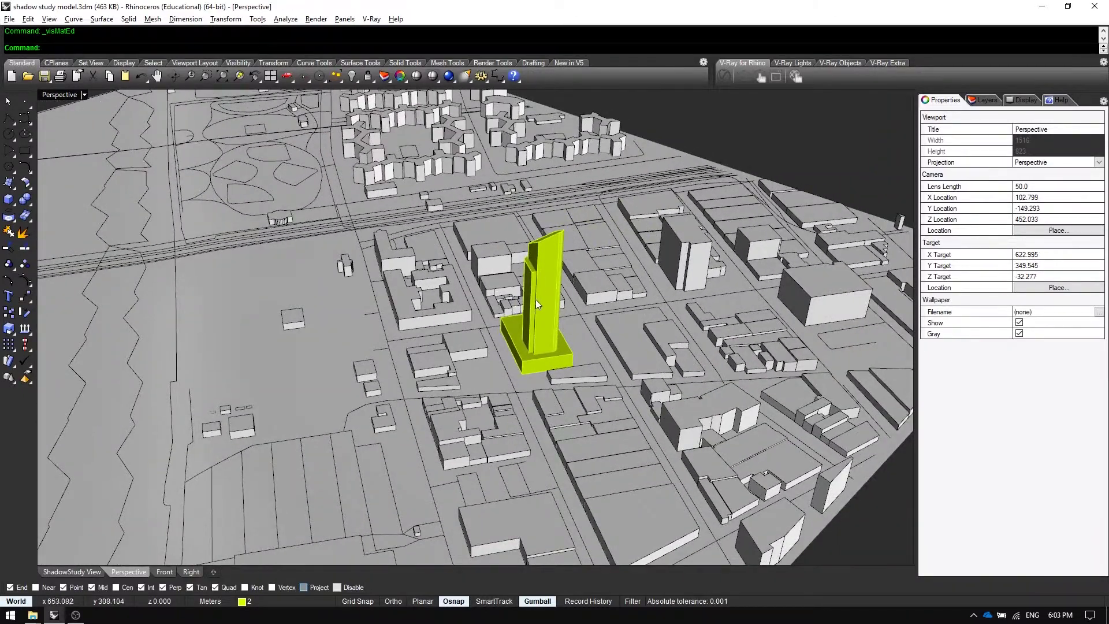
{"action": "scroll", "coordinate": [540, 292], "scroll_direction": "down", "scroll_amount": 4}
{"action": "scroll", "coordinate": [537, 327], "scroll_direction": "up", "scroll_amount": 1}
{"action": "scroll", "coordinate": [537, 325], "scroll_direction": "up", "scroll_amount": 3}
{"action": "mouse_move", "coordinate": [537, 325]}
{"action": "right_mouse_down"}
{"action": "mouse_move", "coordinate": [585, 349]}
{"action": "mouse_move", "coordinate": [546, 301]}
{"action": "mouse_move", "coordinate": [521, 326]}
{"action": "right_mouse_up"}
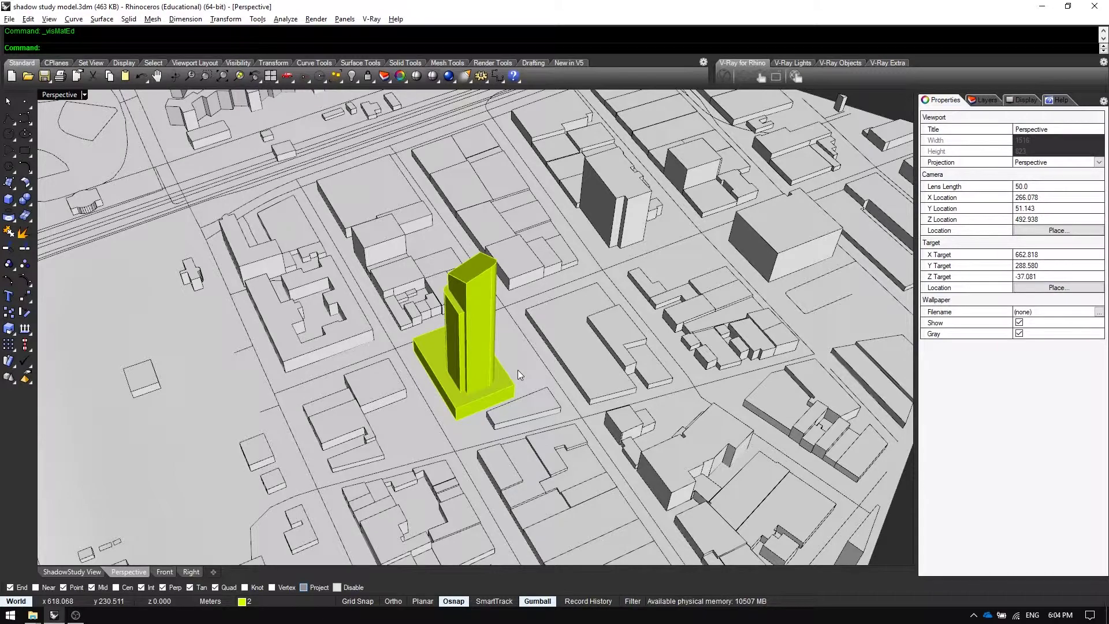
{"action": "right_click_drag", "start_coordinate": [508, 329], "coordinate": [650, 382]}
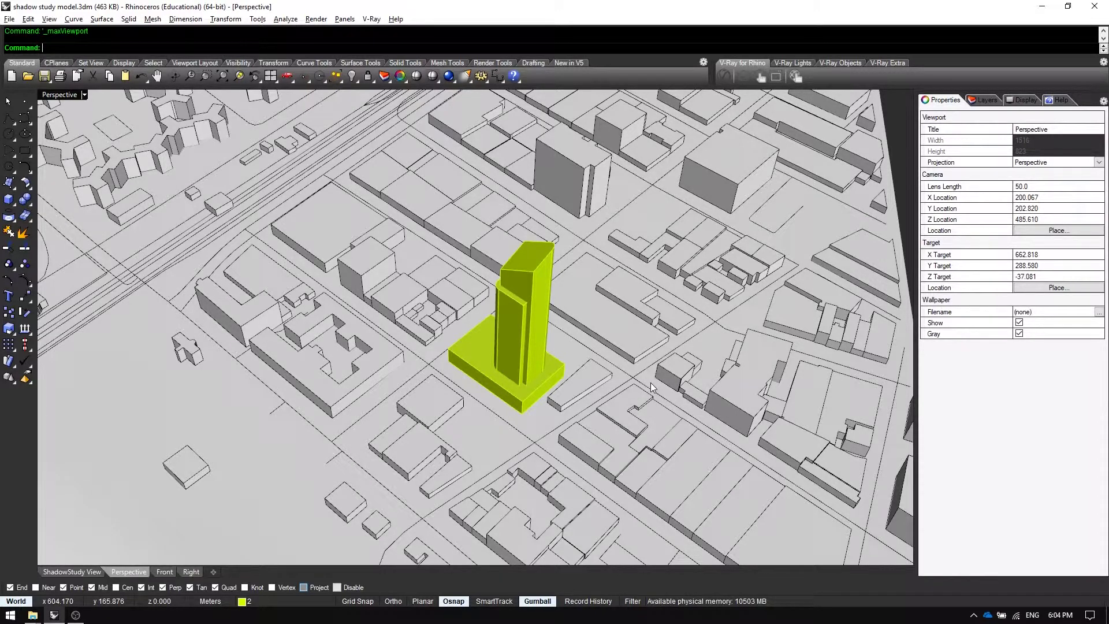
Set the one-day sun animation location to New York (latitude 40.71, longitude -74.01).
{"action": "type", "text": "SetOneDaySunAnimation"}
{"action": "key", "text": "Return"}
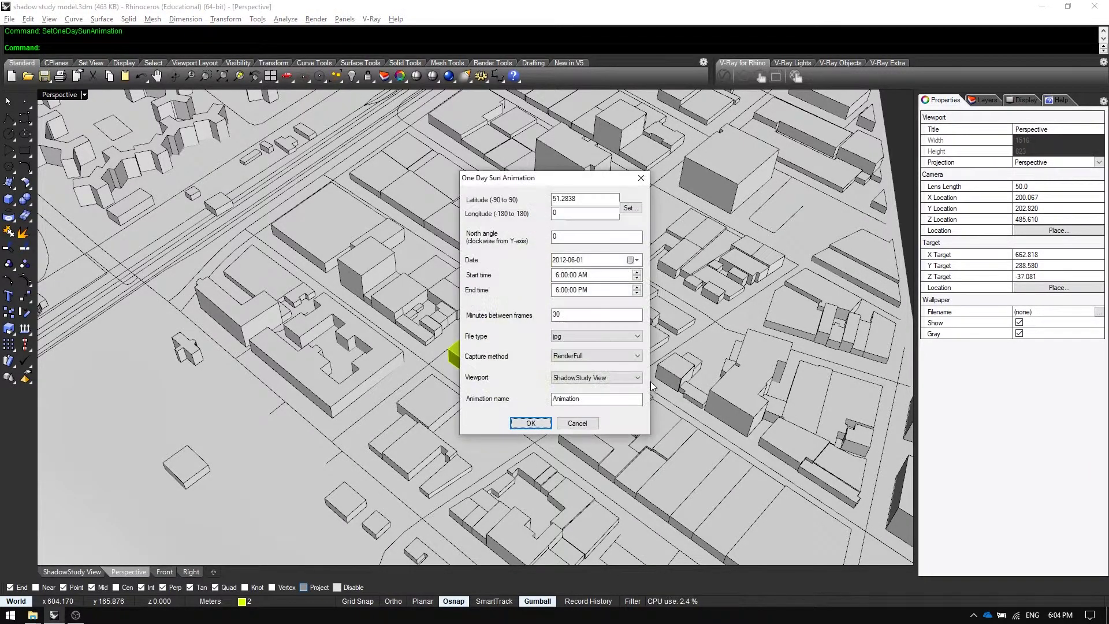
{"action": "left_click", "coordinate": [630, 207]}
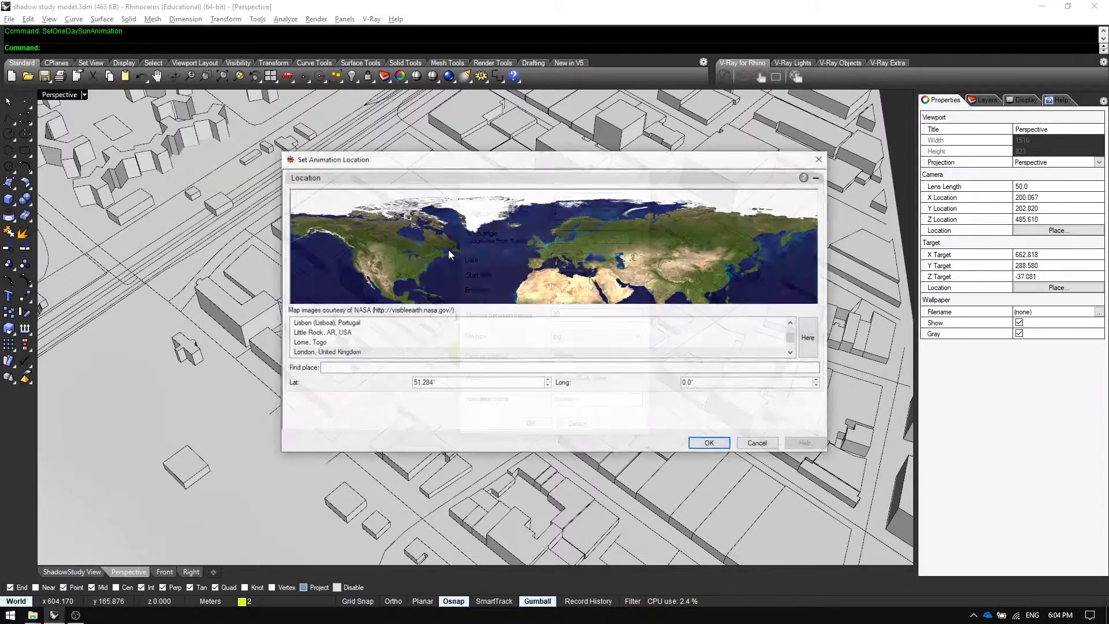
{"action": "left_click_drag", "start_coordinate": [488, 160], "coordinate": [471, 139]}
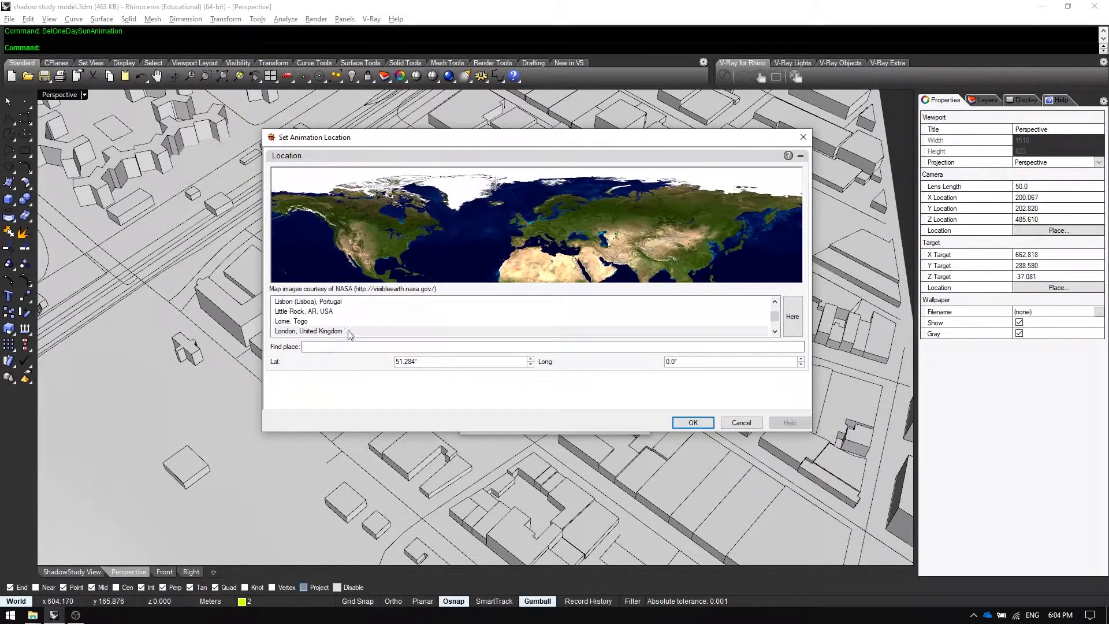
{"action": "left_click", "coordinate": [345, 346]}
{"action": "type", "text": "new"}
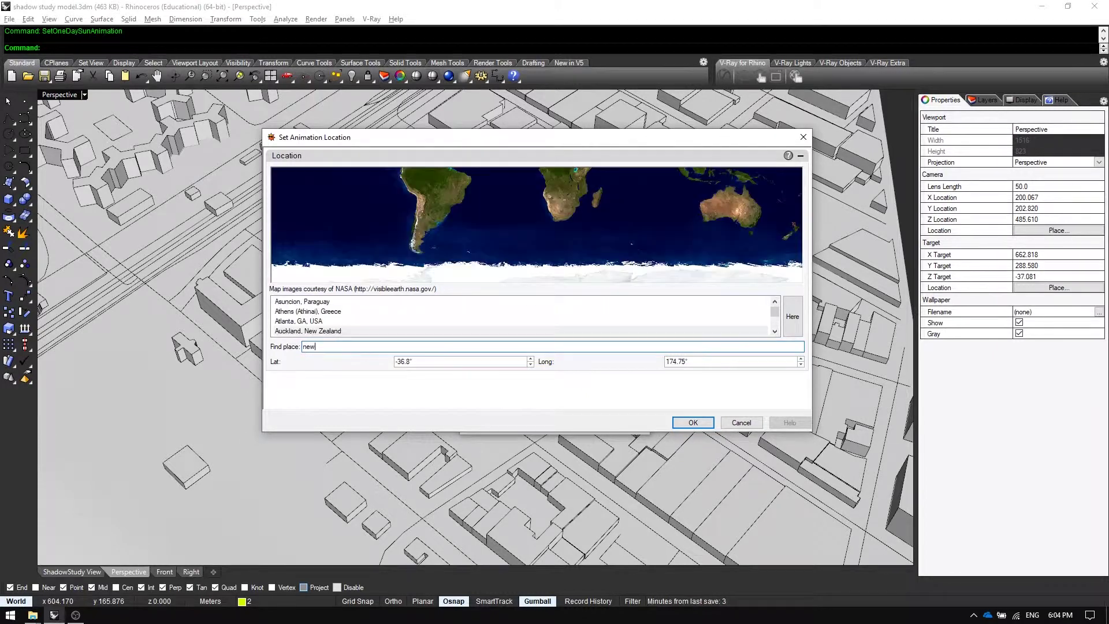
{"action": "type", "text": " y"}
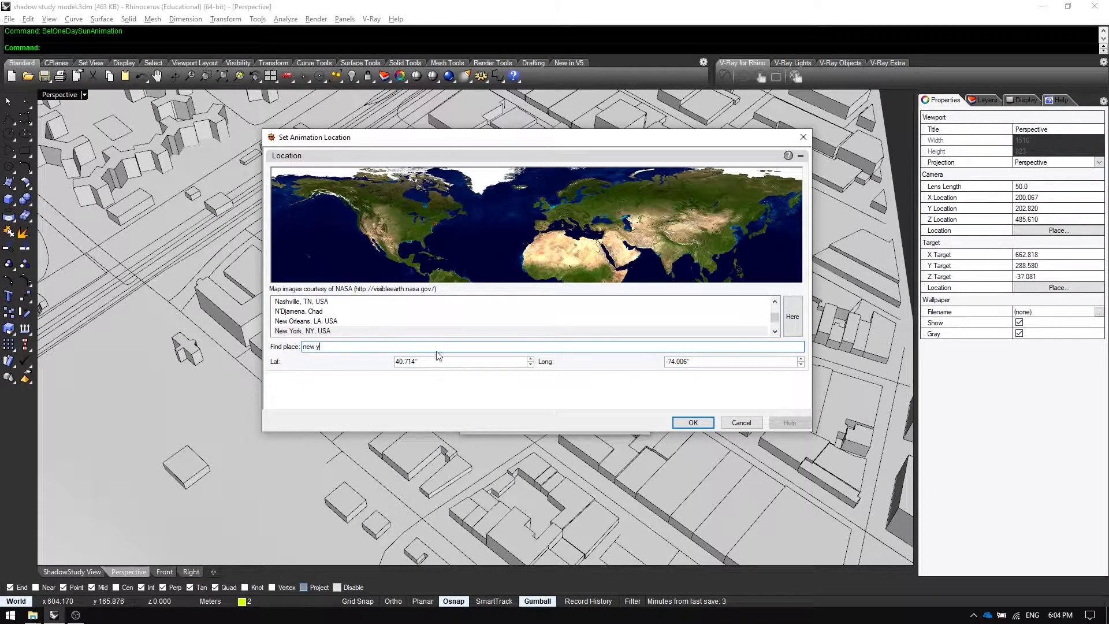
{"action": "left_click", "coordinate": [690, 422]}
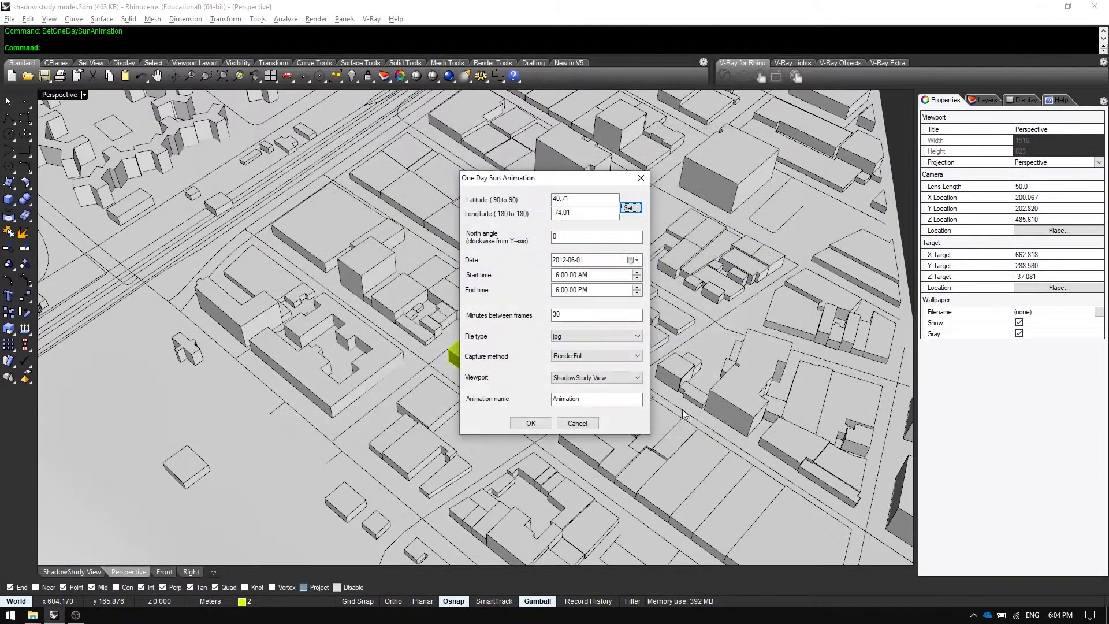
{"action": "left_click", "coordinate": [567, 238]}
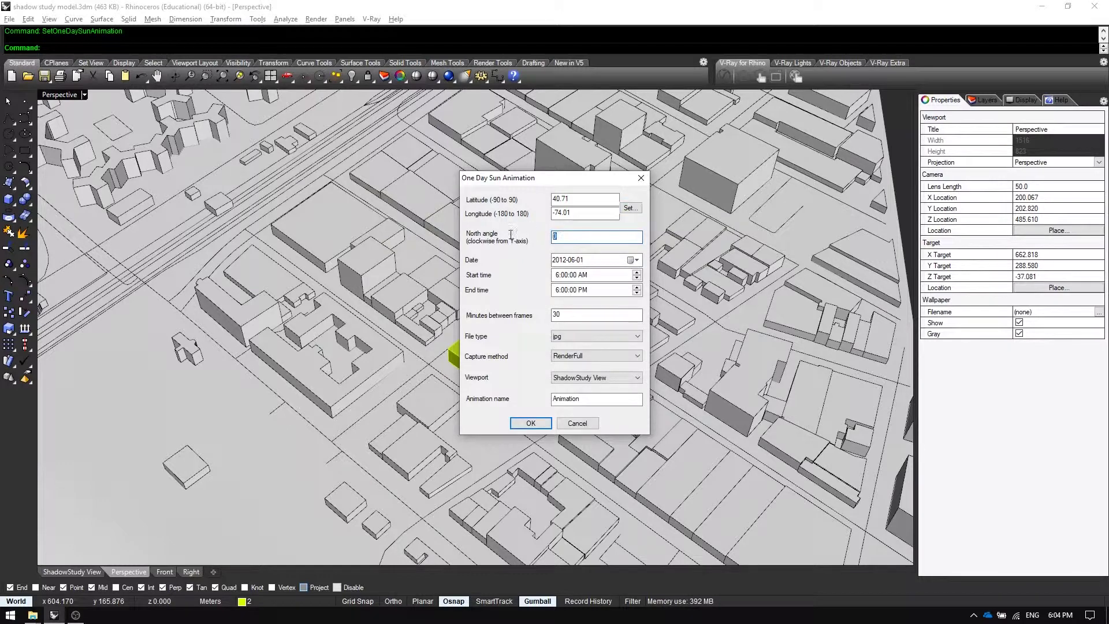
{"action": "left_click", "coordinate": [536, 424]}
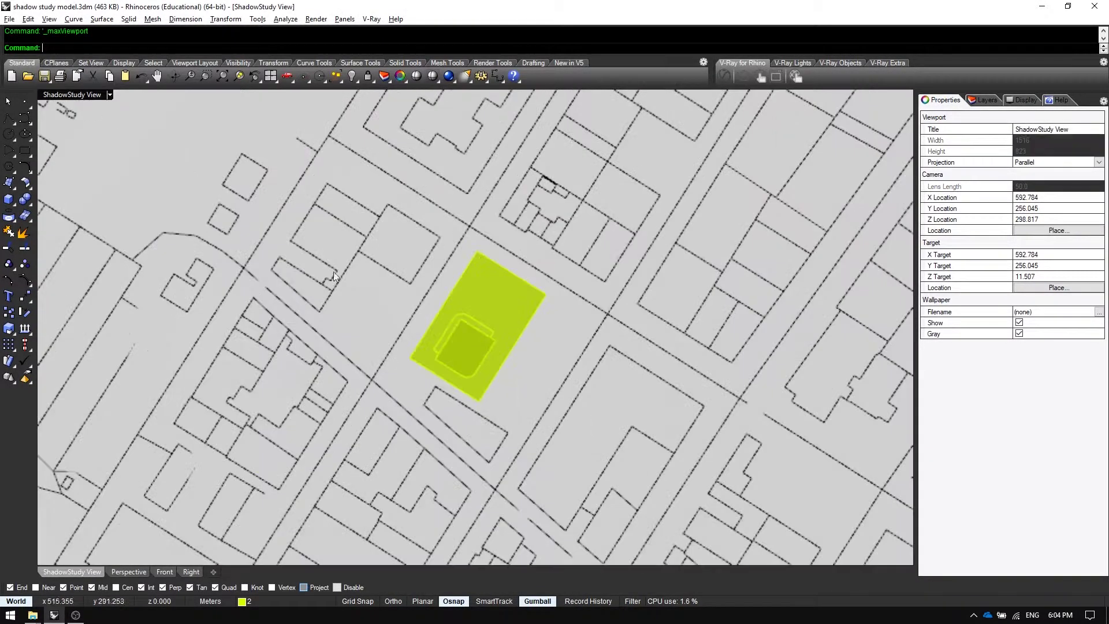
Measure the street grid angle against vertical at the building corner with Angle, giving 32.608°.
{"action": "scroll", "coordinate": [453, 277], "scroll_direction": "down", "scroll_amount": 4}
{"action": "type", "text": "Angle"}
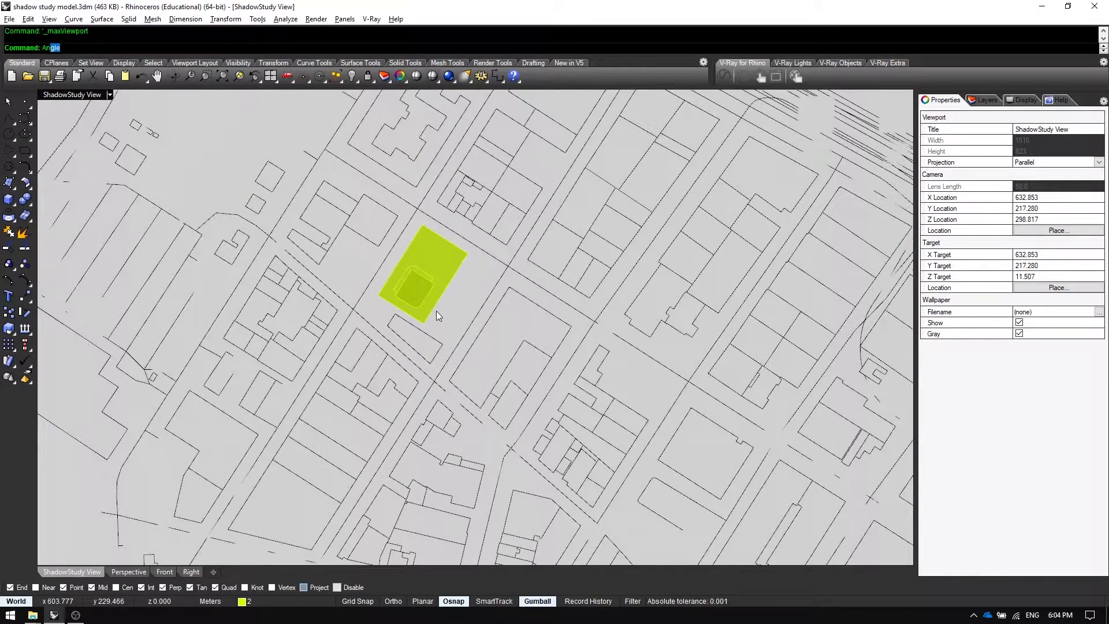
{"action": "key", "text": "Return"}
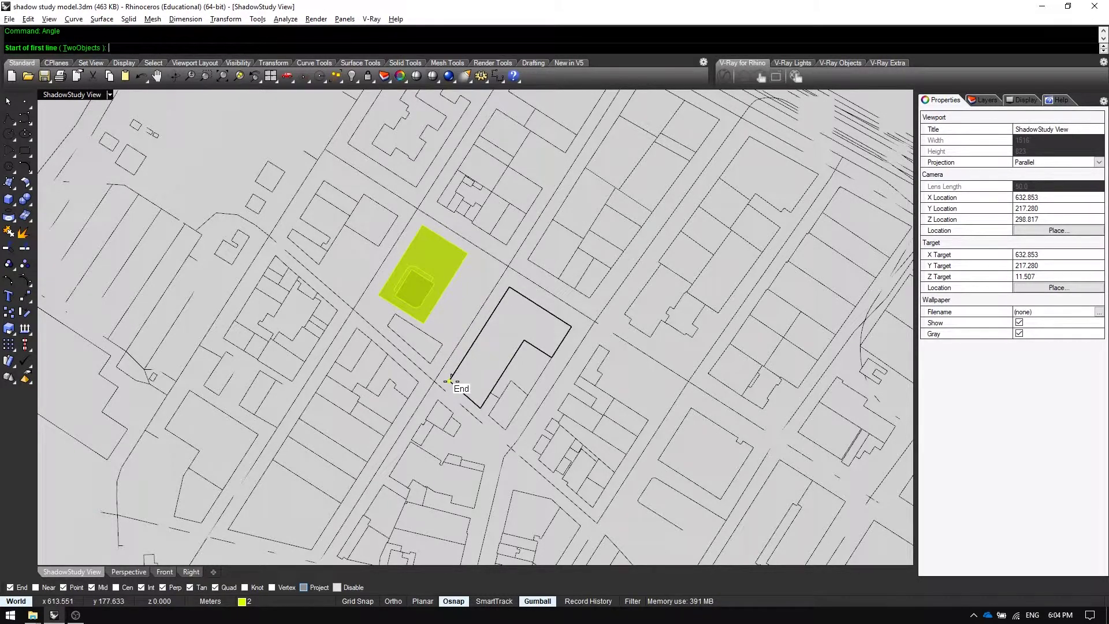
{"action": "left_click", "coordinate": [449, 381]}
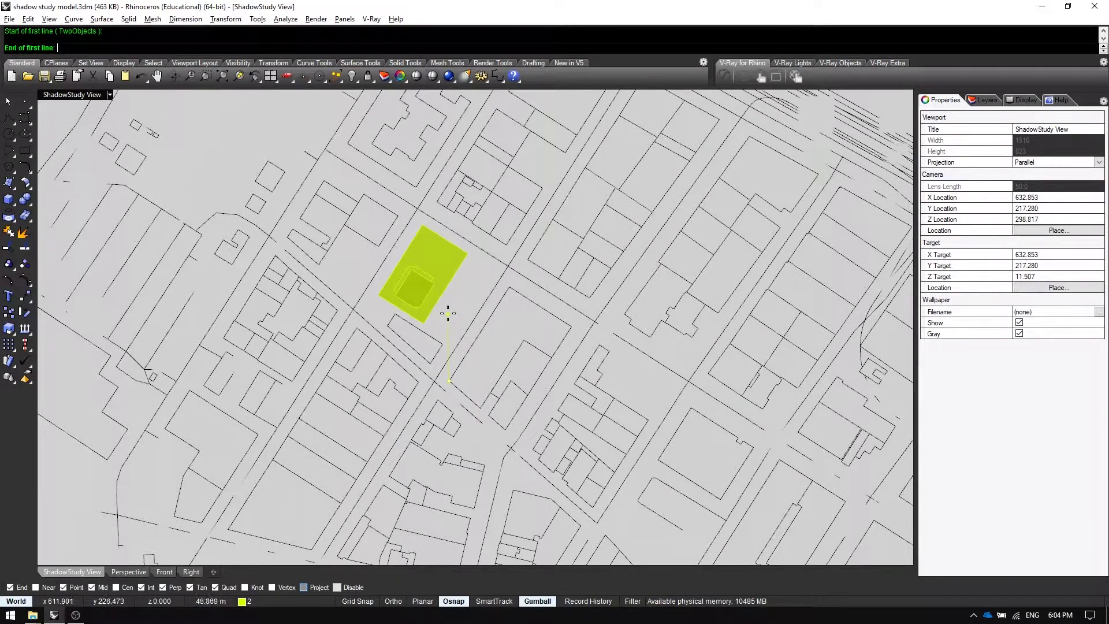
{"action": "key", "text": "F8"}
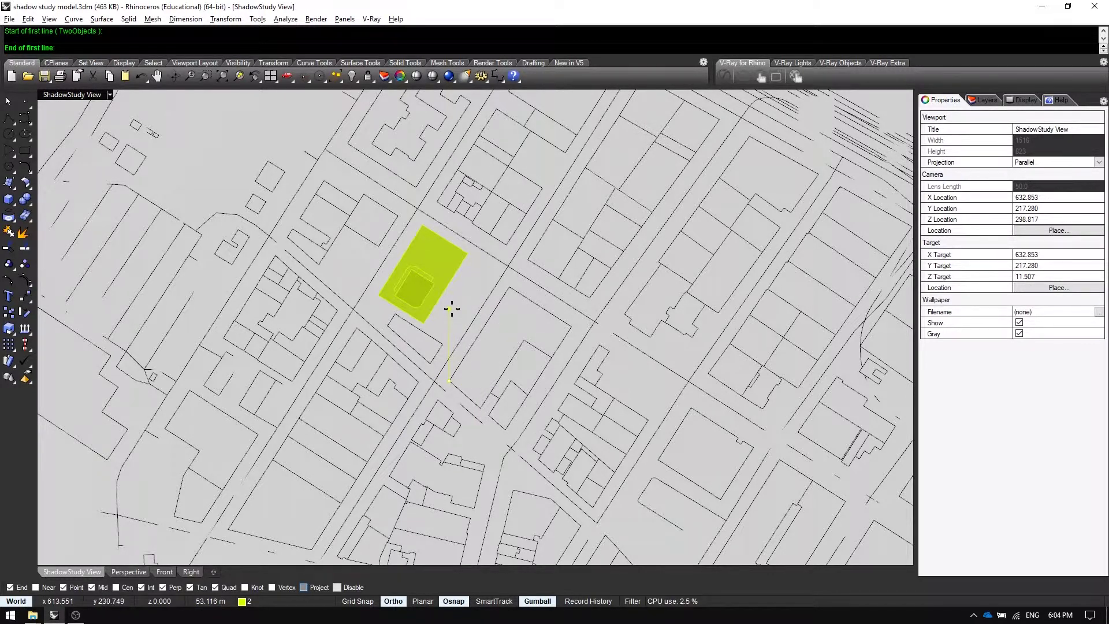
{"action": "left_click", "coordinate": [451, 308]}
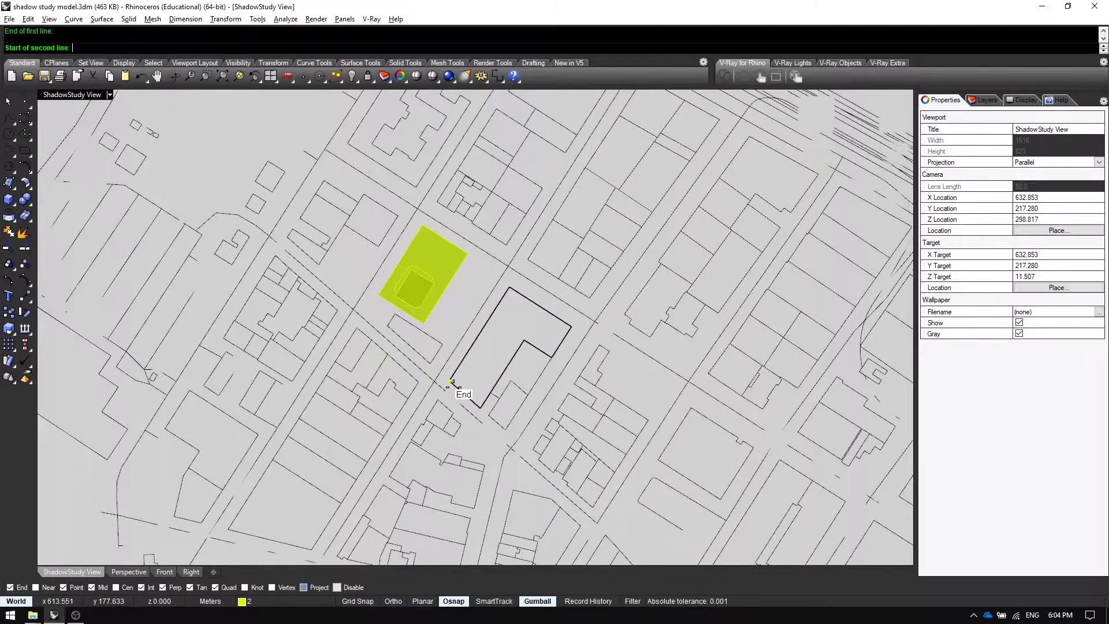
{"action": "left_click", "coordinate": [450, 380]}
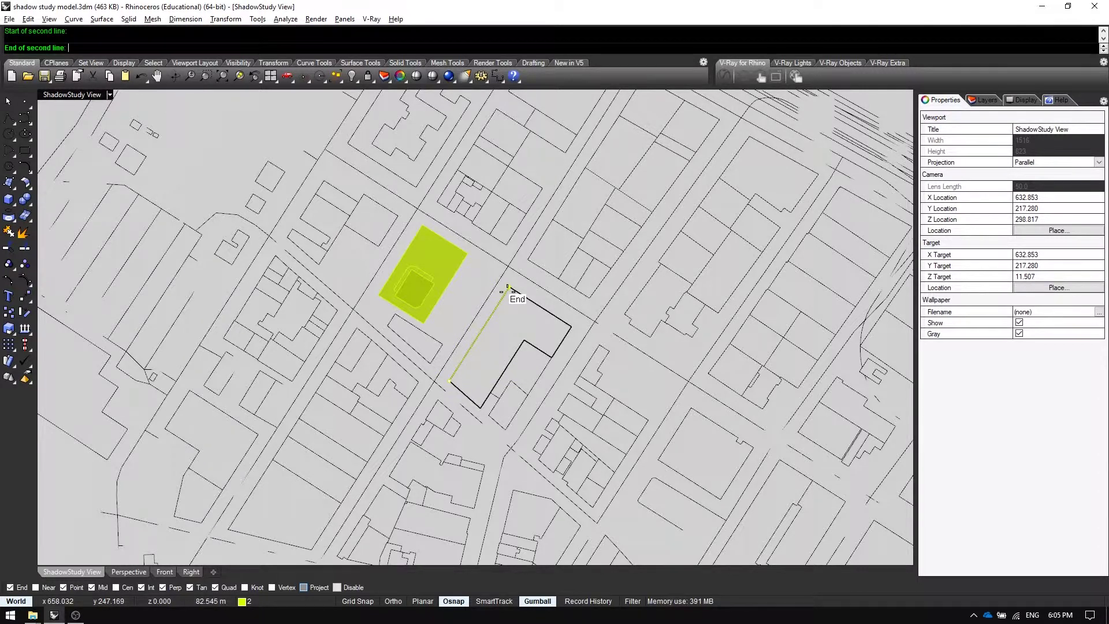
{"action": "left_click", "coordinate": [507, 287]}
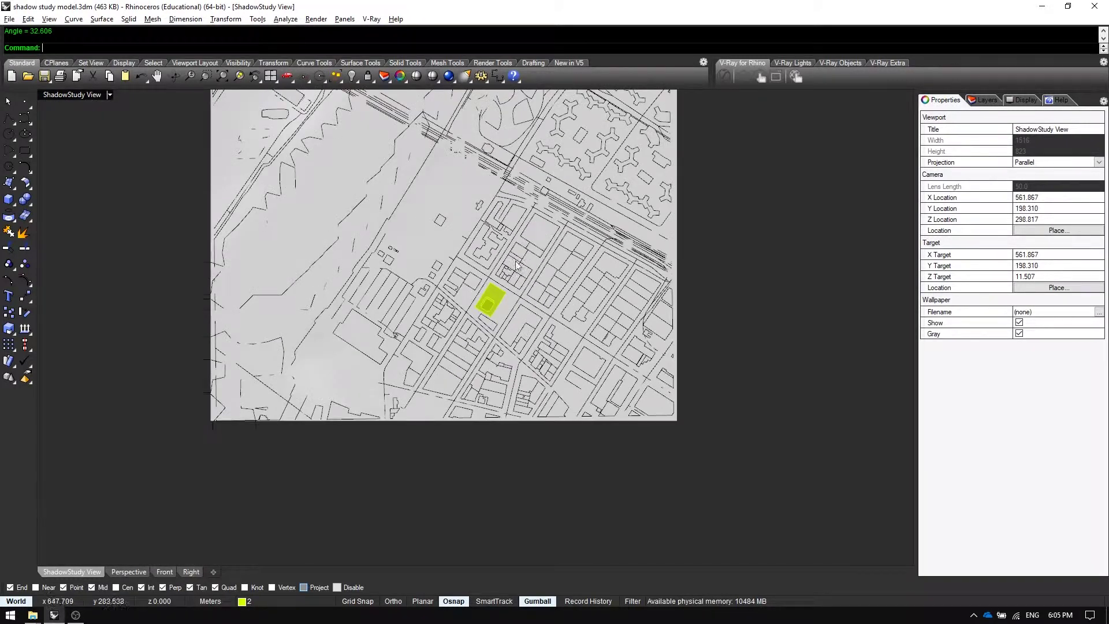
{"action": "scroll", "coordinate": [523, 312], "scroll_direction": "up", "scroll_amount": 4}
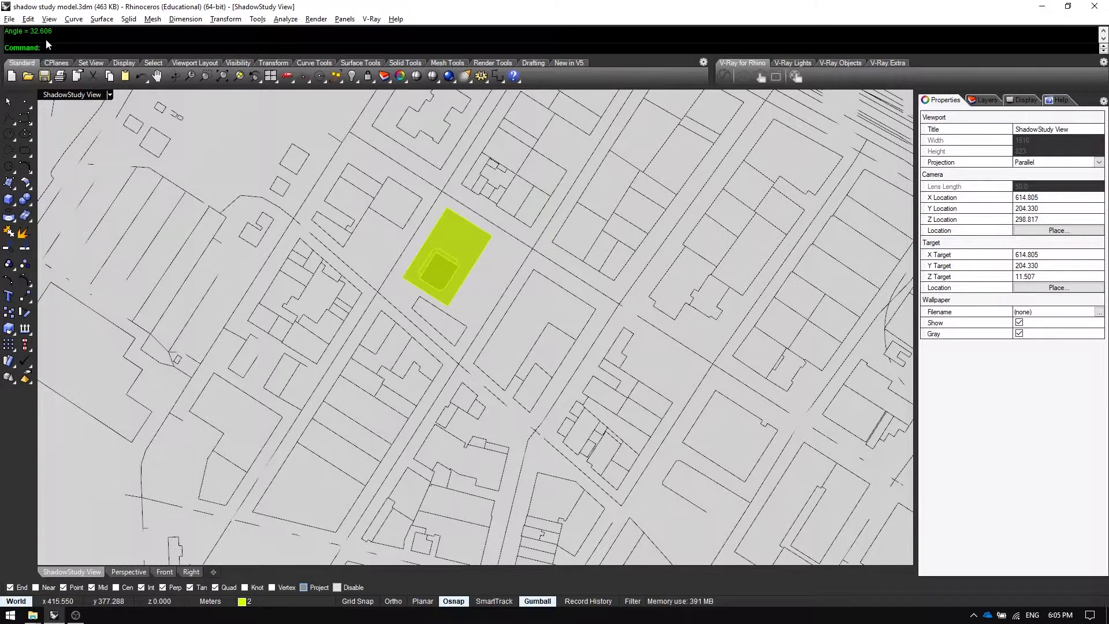
Set the one-day sun animation's north angle to 32.6.
{"action": "type", "text": "SetOneDaySunAnimation"}
{"action": "key", "text": "Return"}
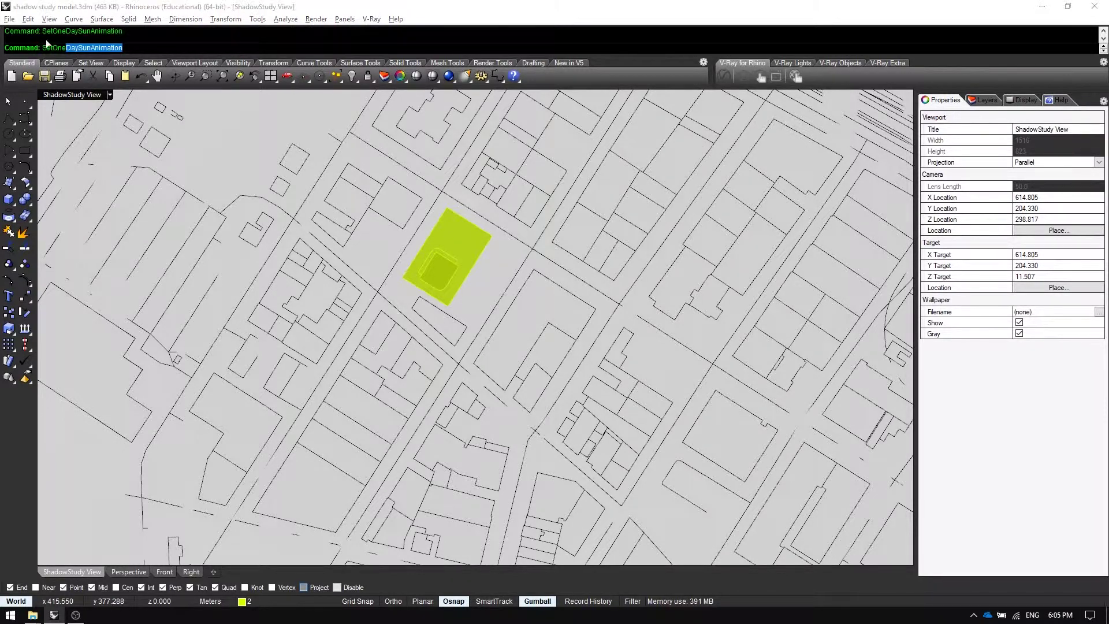
{"action": "double_click", "coordinate": [563, 236]}
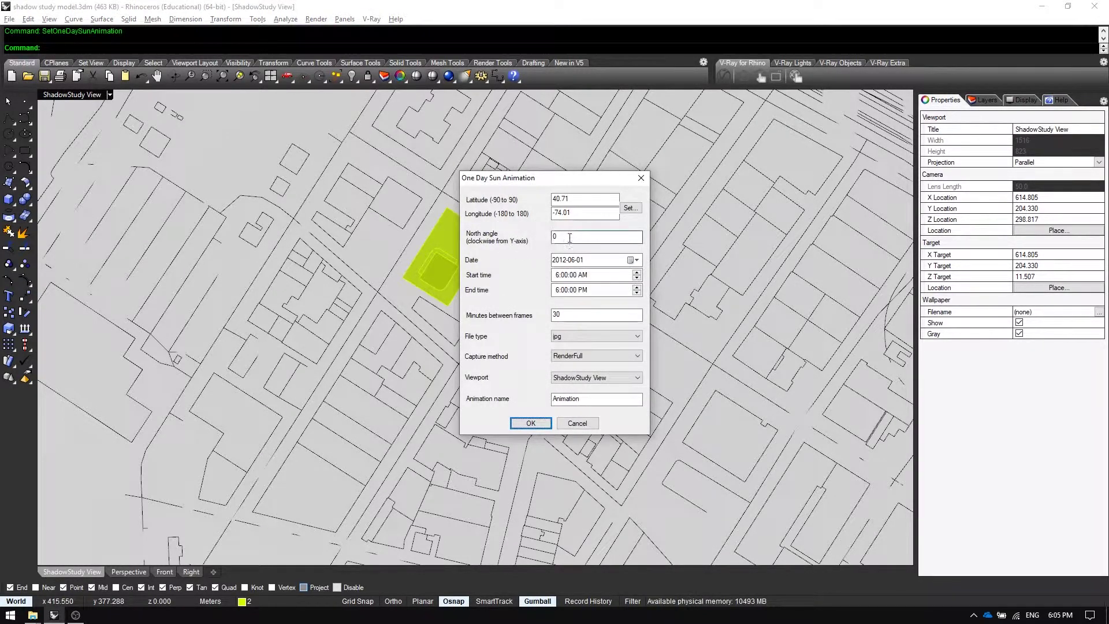
{"action": "type", "text": "32.6"}
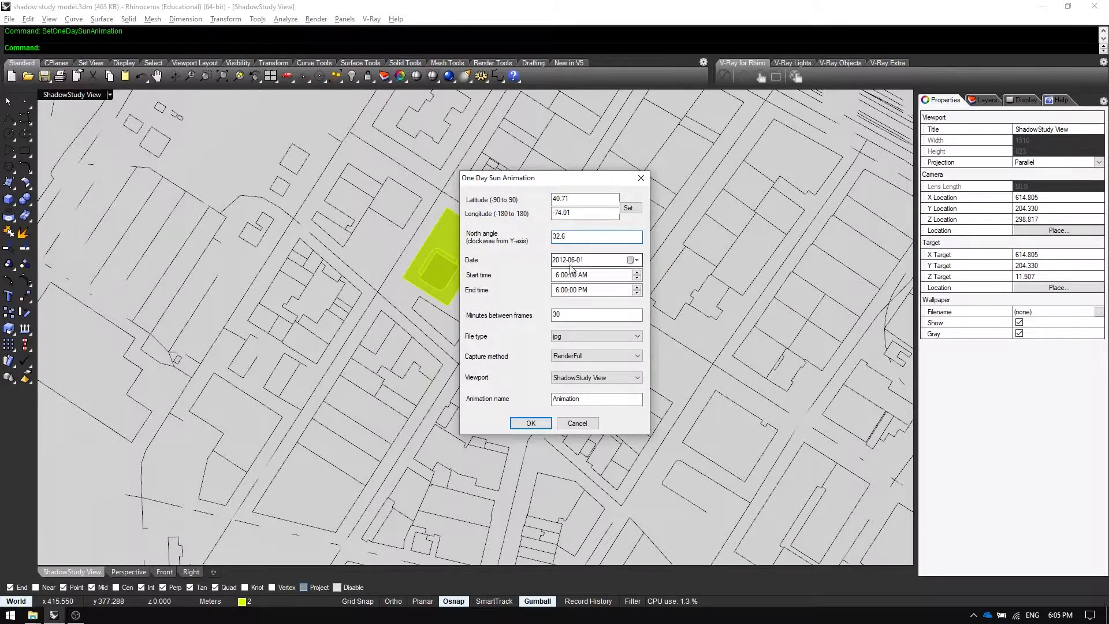
Set the animation date to 21 July 2019 in the calendar.
{"action": "left_click", "coordinate": [637, 261]}
{"action": "left_click", "coordinate": [637, 277]}
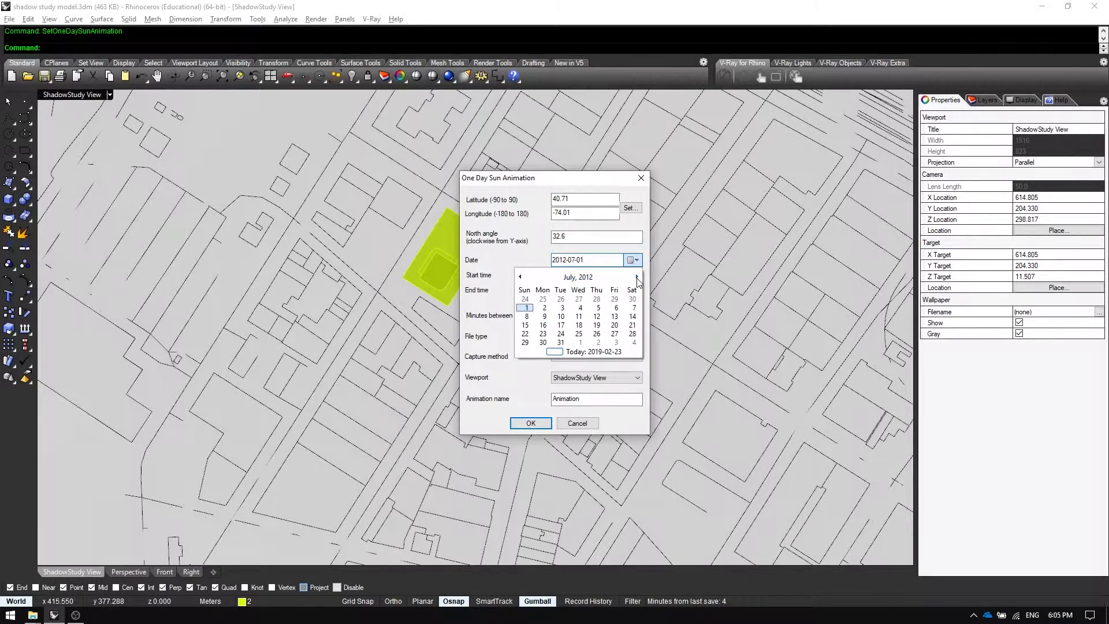
{"action": "left_click", "coordinate": [637, 276]}
{"action": "left_click", "coordinate": [636, 277]}
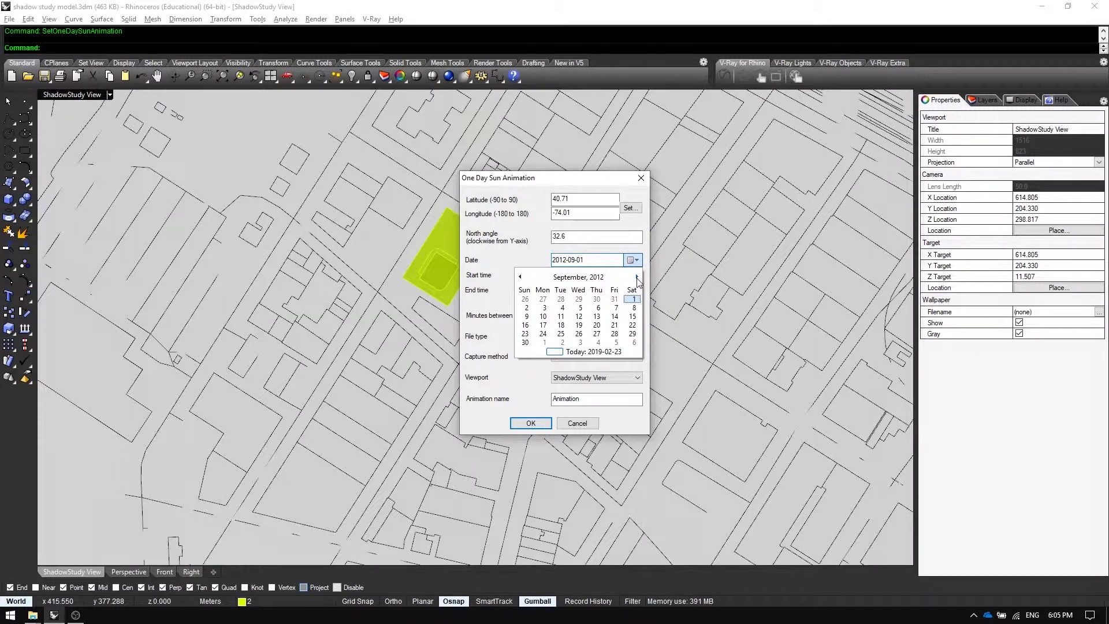
{"action": "left_click", "coordinate": [637, 276]}
{"action": "left_click", "coordinate": [577, 277]}
{"action": "left_click", "coordinate": [520, 277]}
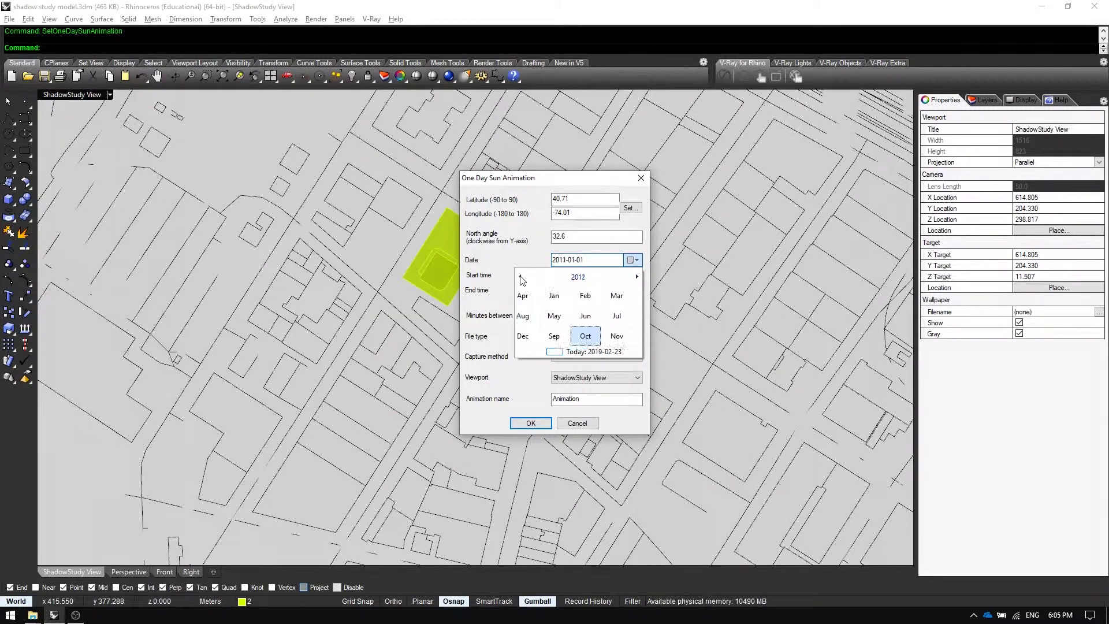
{"action": "left_click", "coordinate": [577, 276]}
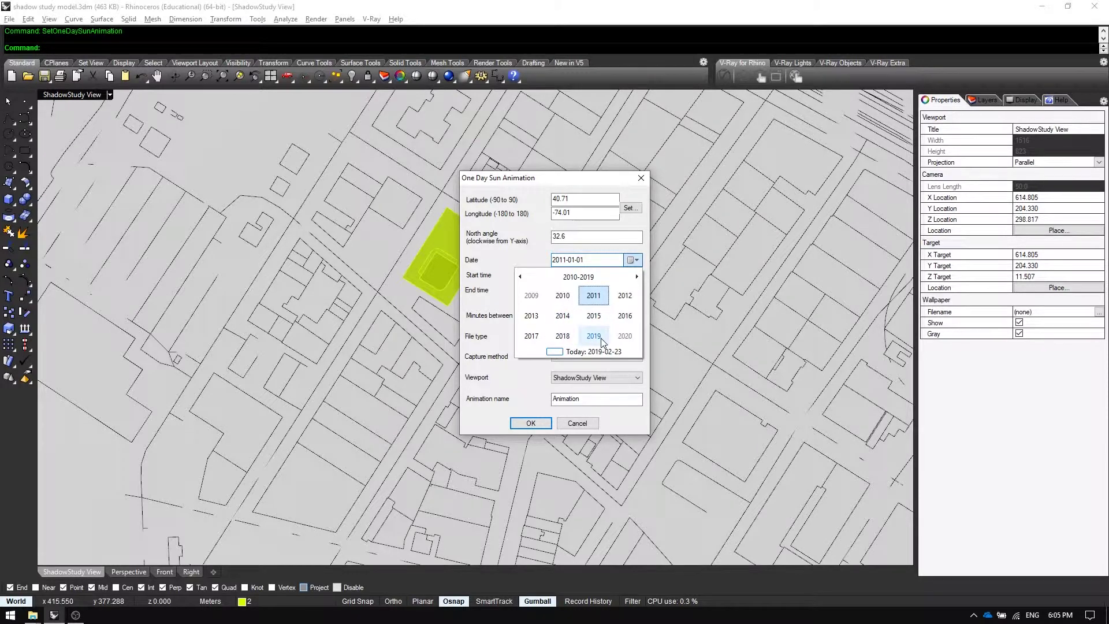
{"action": "left_click", "coordinate": [595, 336]}
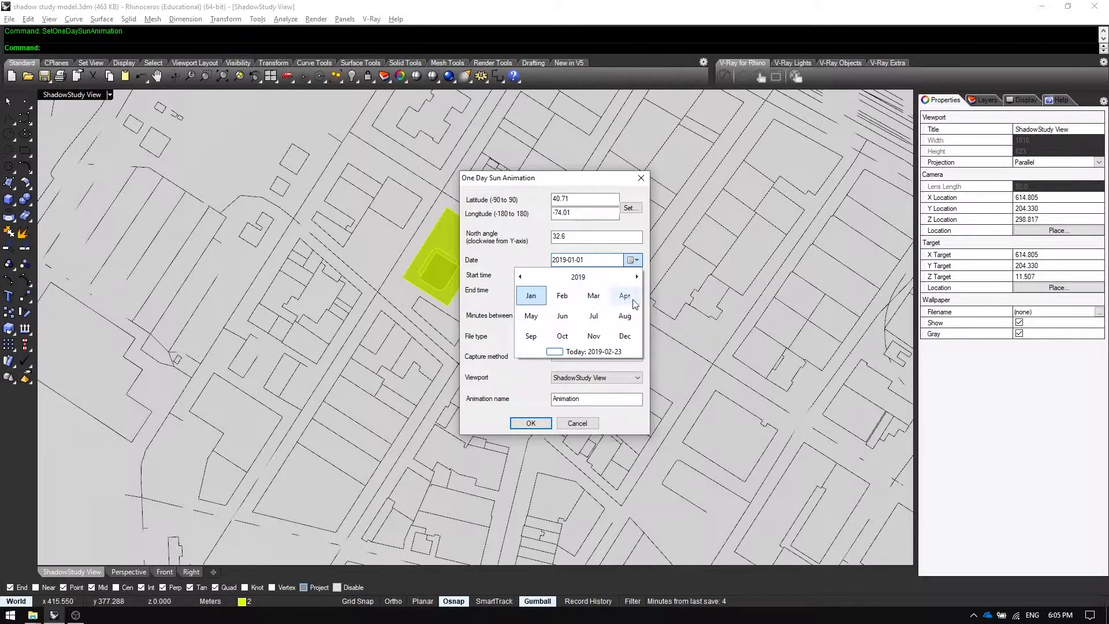
{"action": "left_click", "coordinate": [594, 317]}
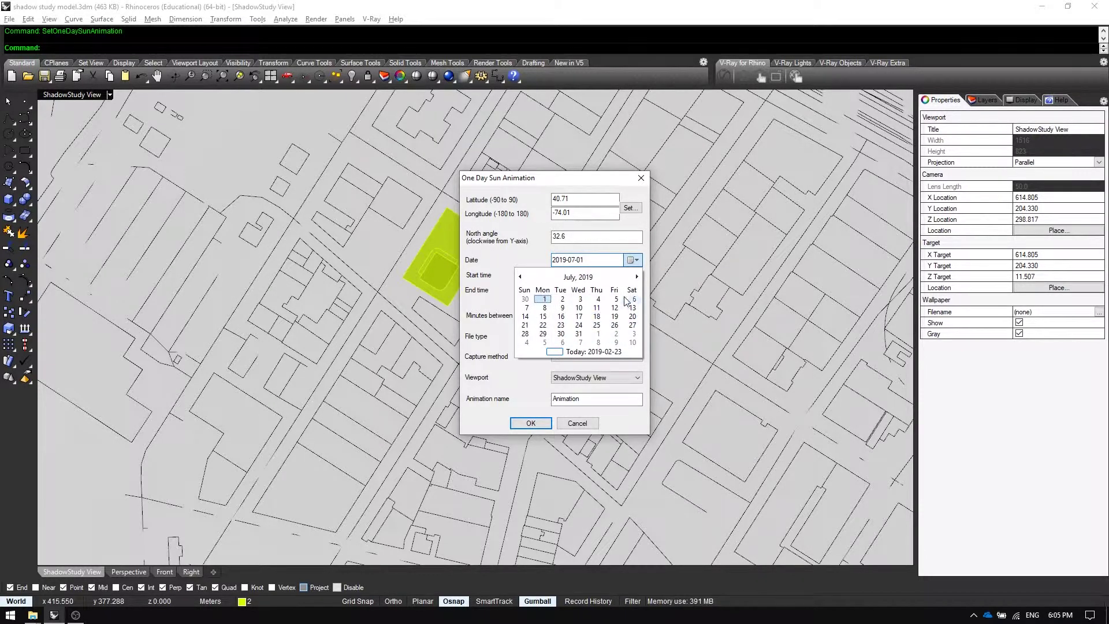
{"action": "left_click", "coordinate": [525, 325]}
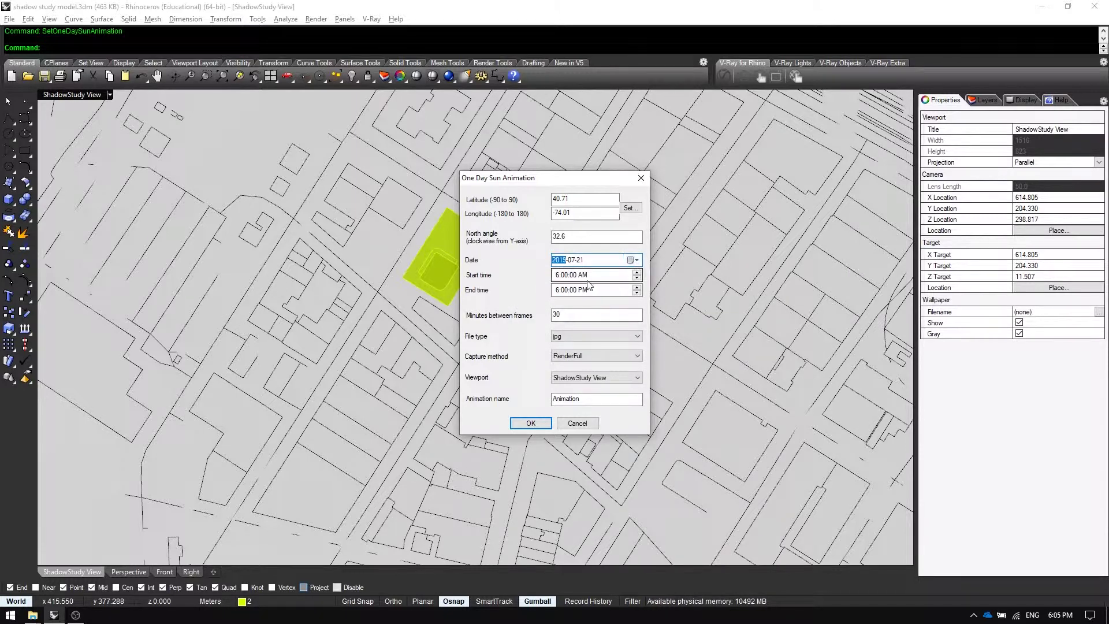
Run frames from 9:00 AM to 6:00 PM every 60 minutes as jpg with RenderFull, then apply.
{"action": "left_click", "coordinate": [559, 282]}
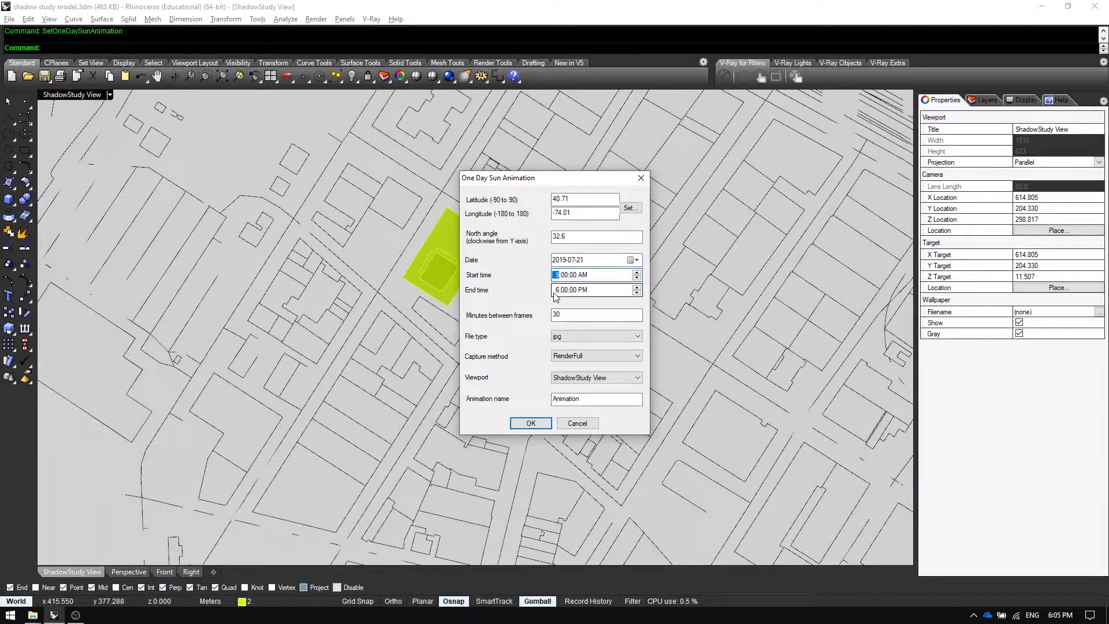
{"action": "left_click", "coordinate": [555, 290]}
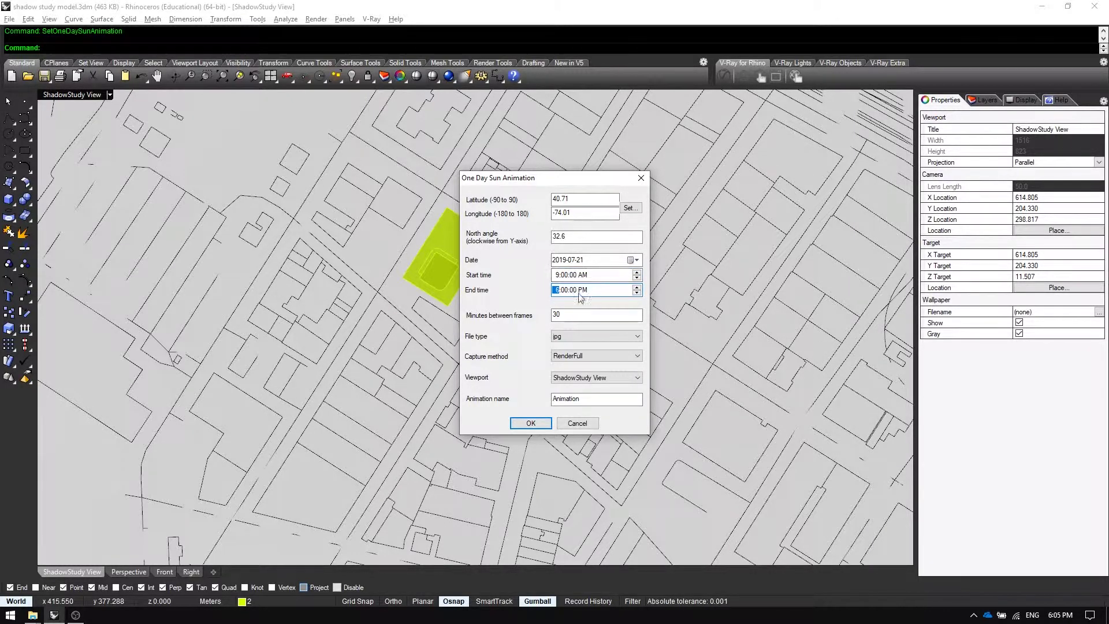
{"action": "left_click", "coordinate": [573, 315]}
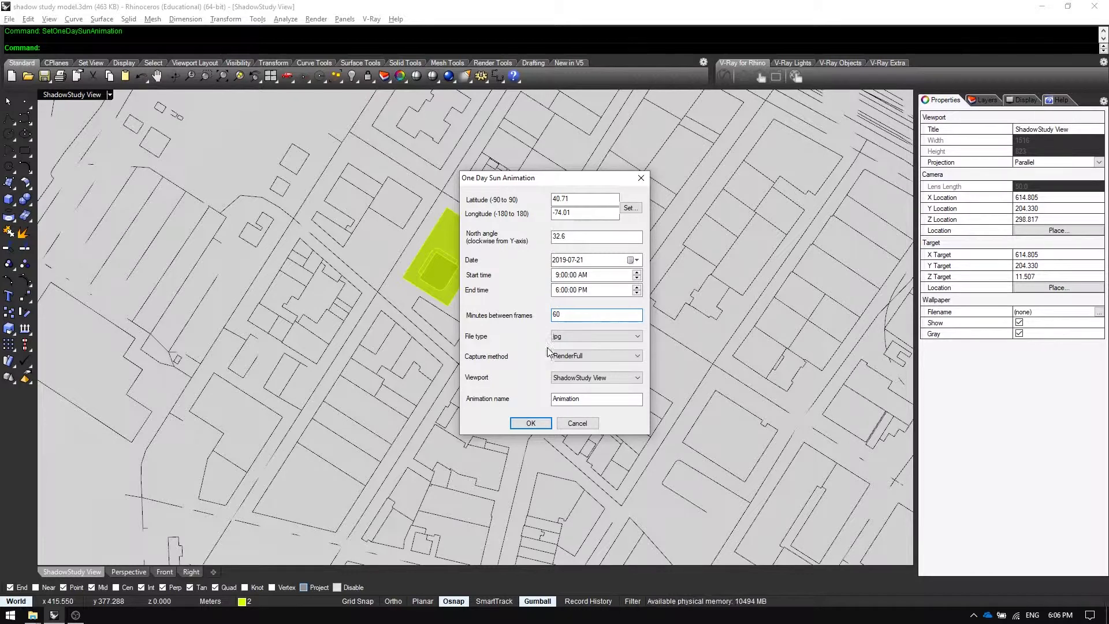
{"action": "left_click", "coordinate": [582, 336]}
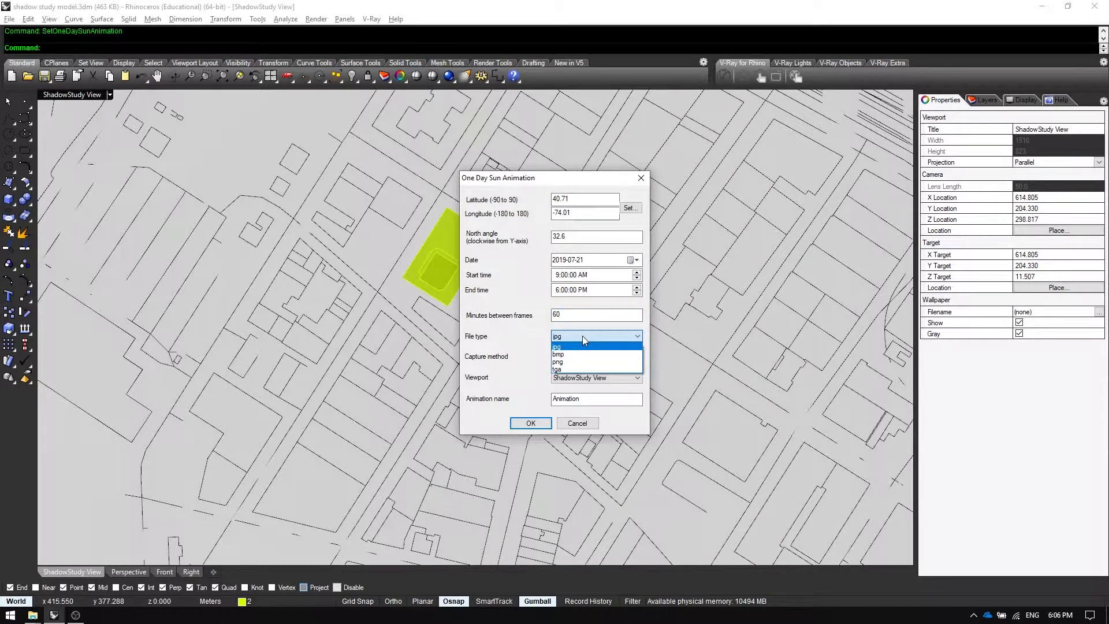
{"action": "left_click", "coordinate": [583, 337]}
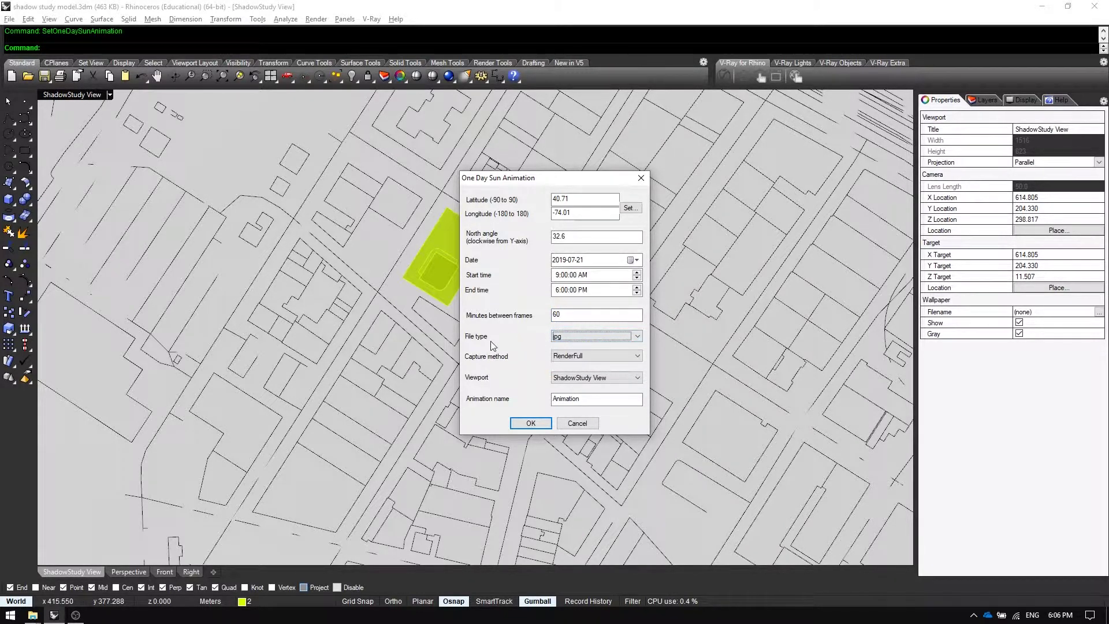
{"action": "left_click", "coordinate": [591, 356]}
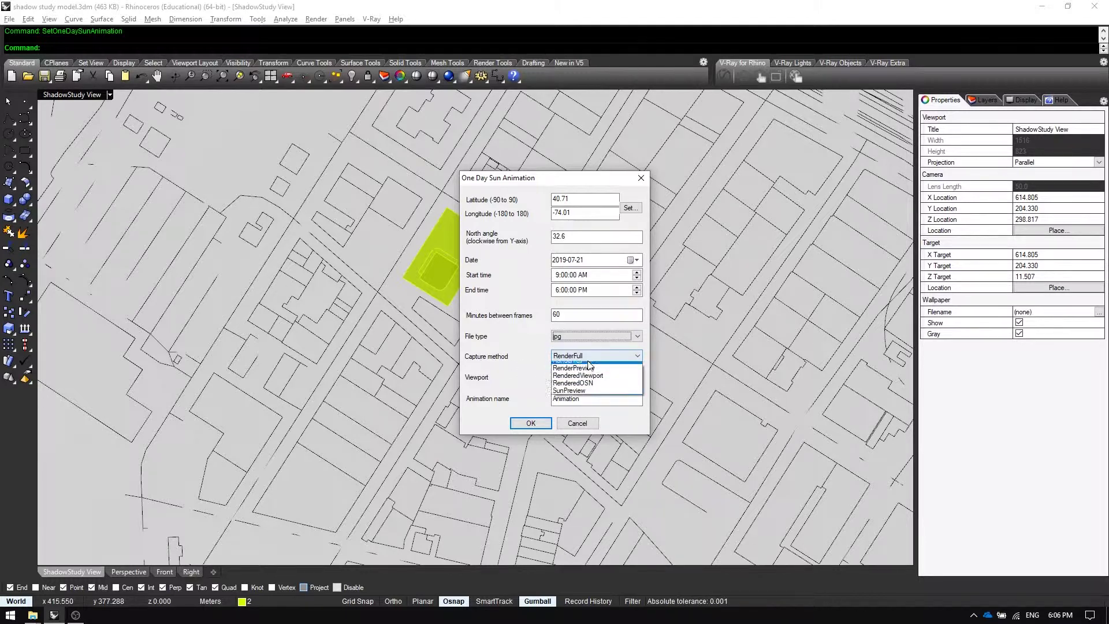
{"action": "left_click", "coordinate": [590, 355]}
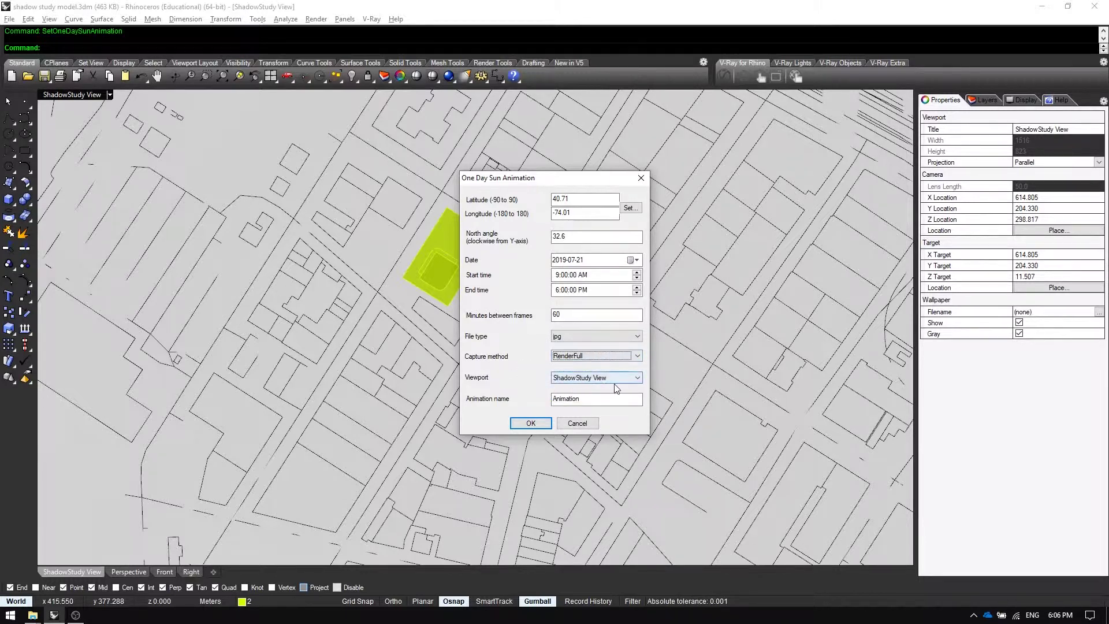
{"action": "left_click", "coordinate": [609, 404]}
{"action": "left_click", "coordinate": [531, 423]}
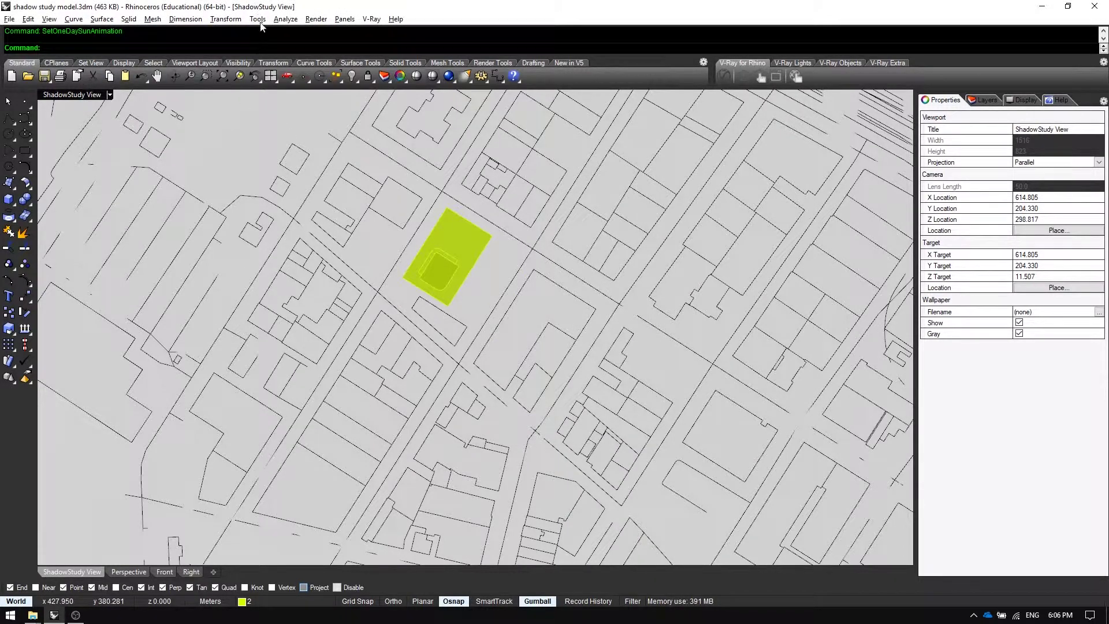
Restore the saved ShadowStudy View from the Named Views panel, then close the panel.
{"action": "type", "text": "NamedView"}
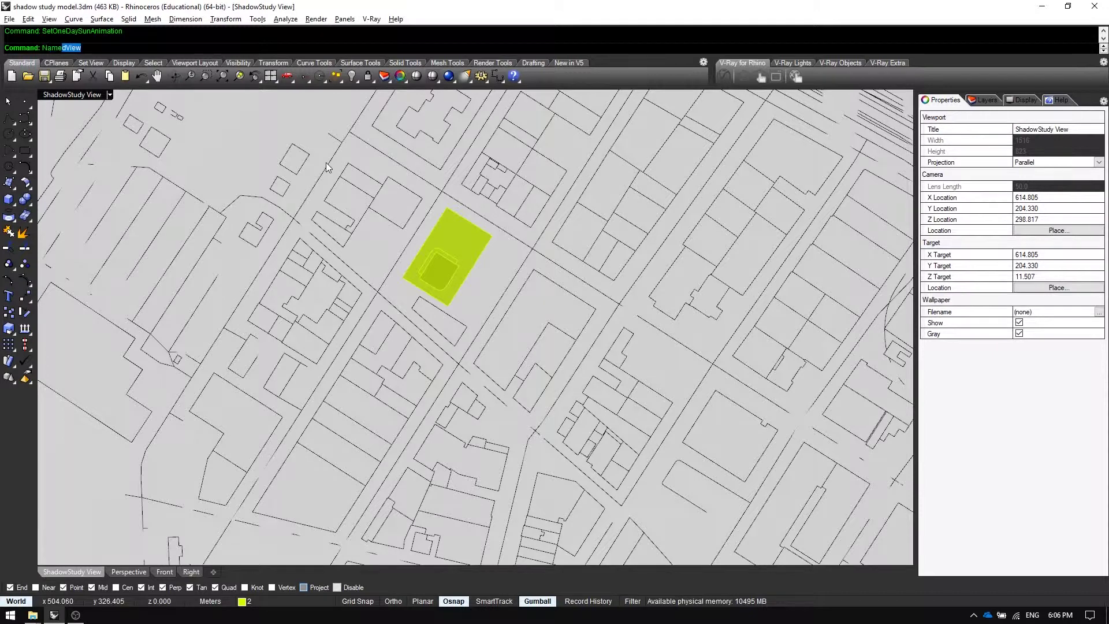
{"action": "key", "text": "Return"}
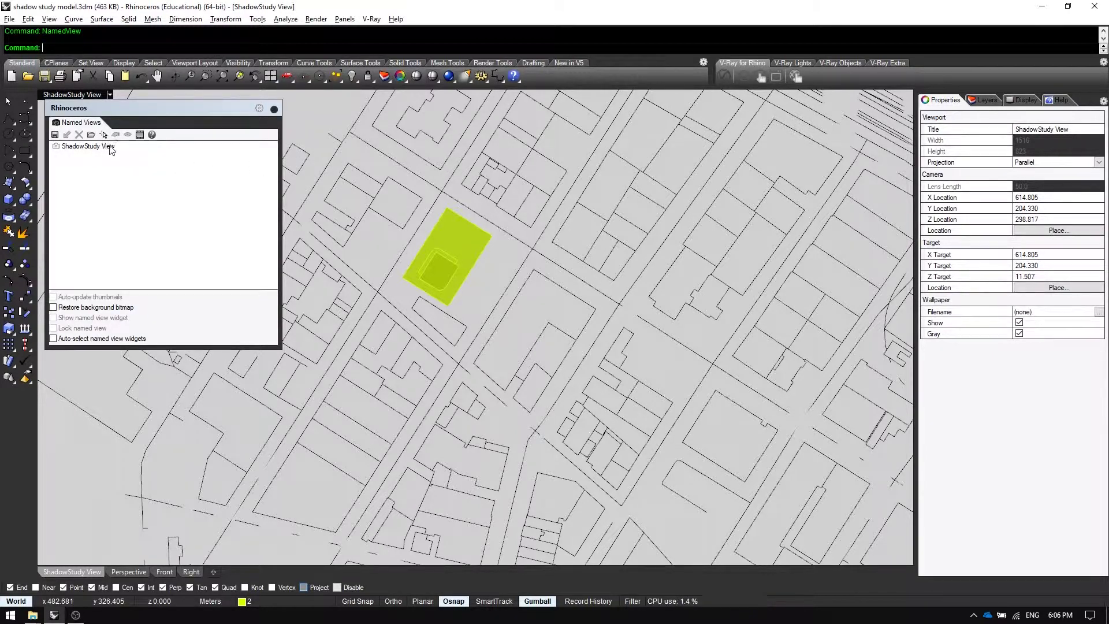
{"action": "double_click", "coordinate": [112, 148]}
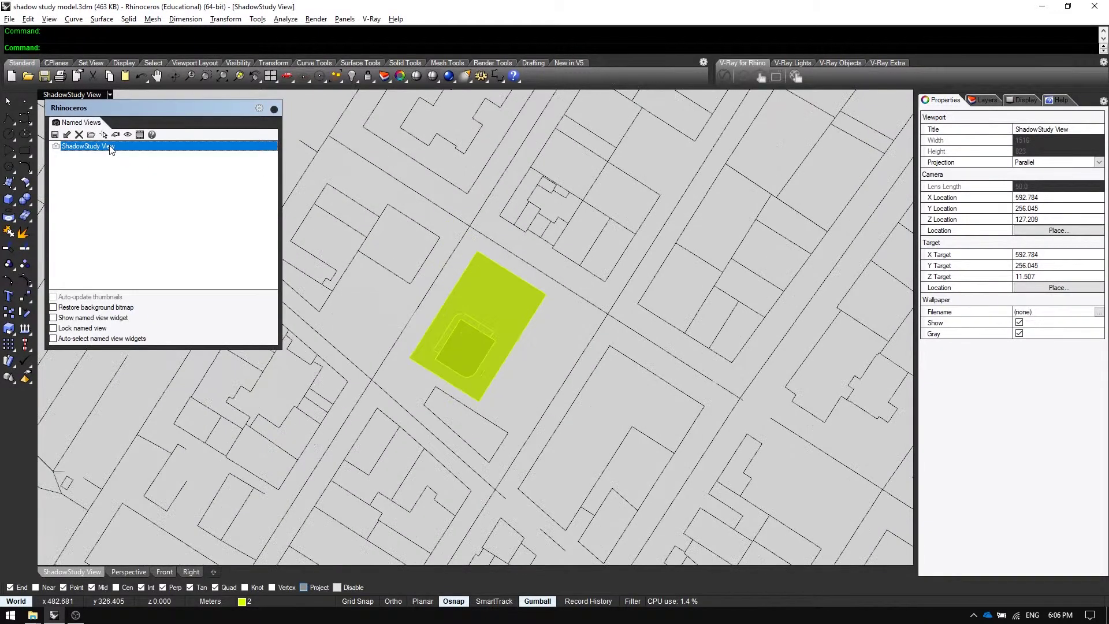
{"action": "left_click", "coordinate": [274, 109]}
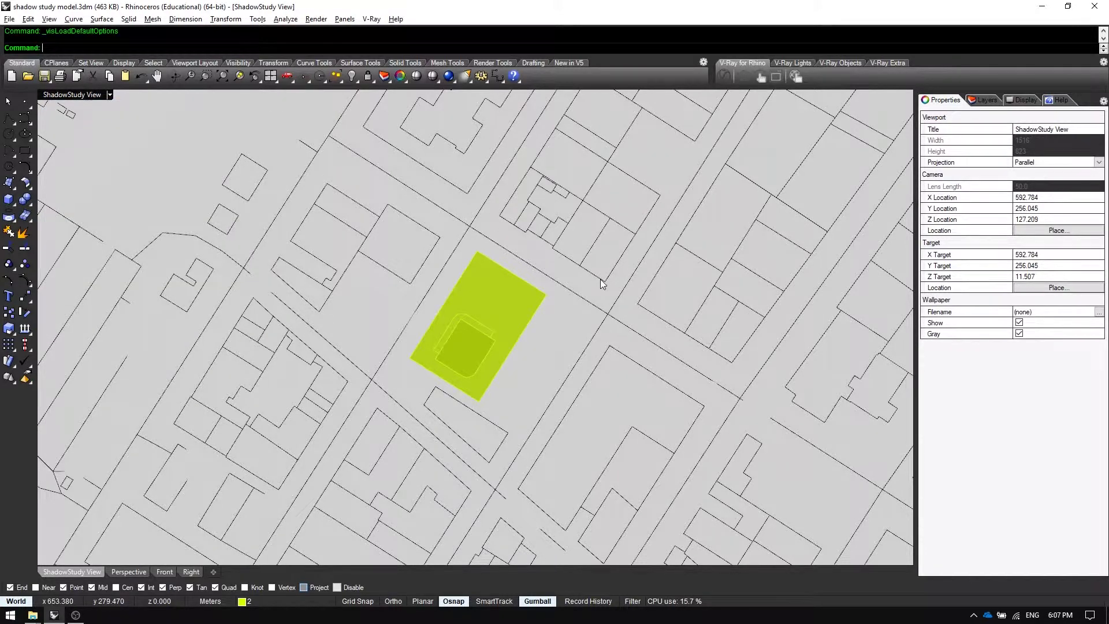
In the V-Ray render settings, turn off progressive rendering and enable Global Illumination and Ambient Occlusion.
{"action": "type", "text": "VisOptions"}
{"action": "key", "text": "Return"}
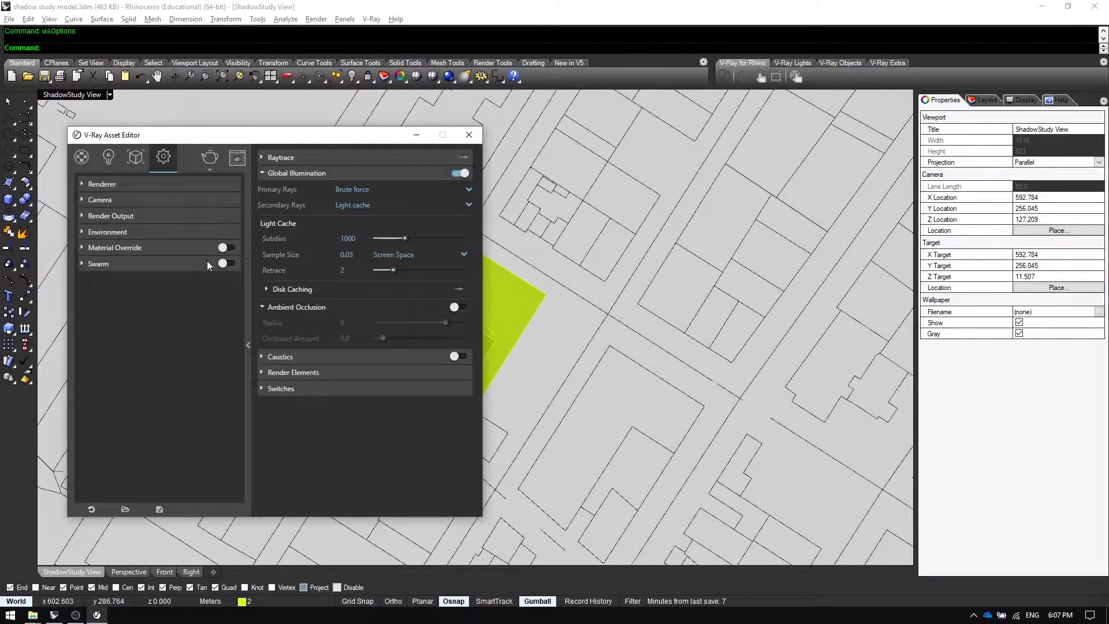
{"action": "left_click", "coordinate": [148, 184]}
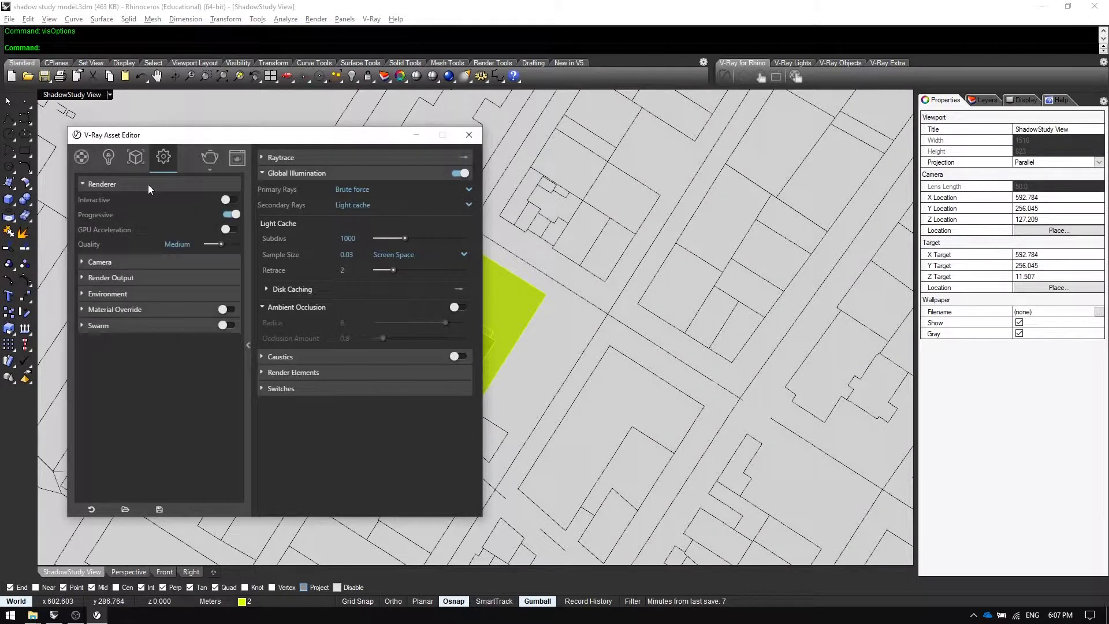
{"action": "left_click", "coordinate": [233, 216]}
{"action": "left_click", "coordinate": [103, 263]}
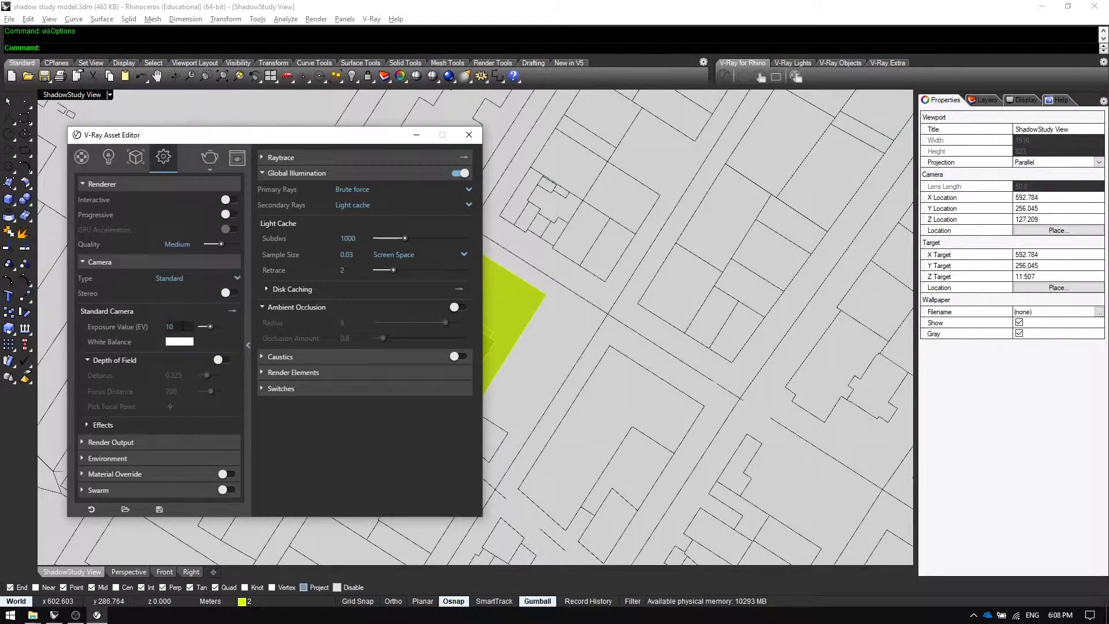
{"action": "left_click", "coordinate": [153, 263]}
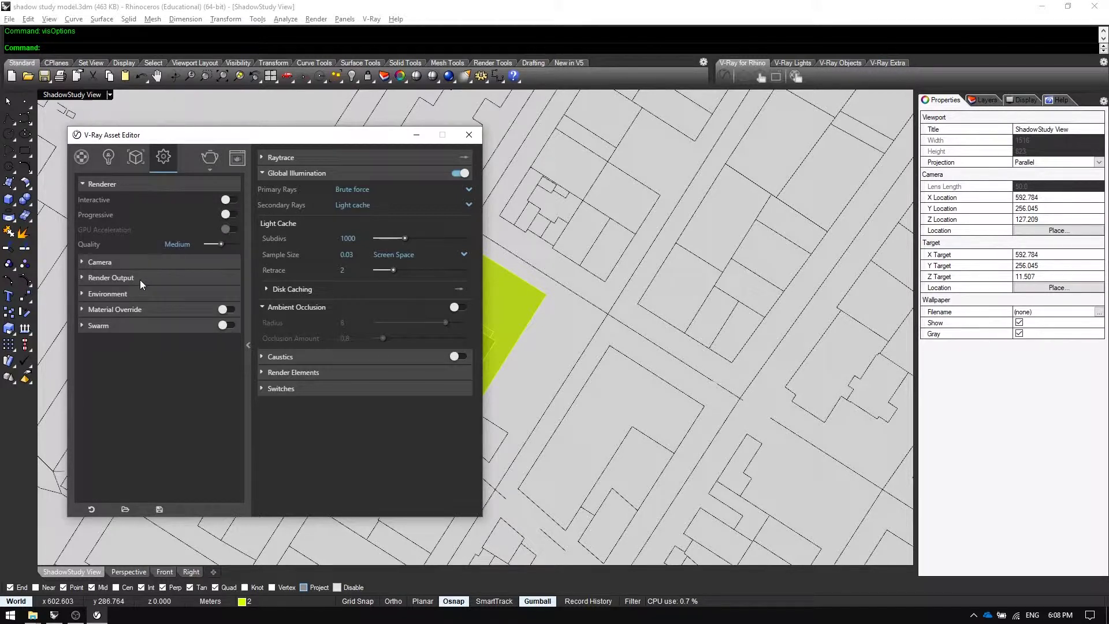
{"action": "left_click", "coordinate": [140, 280]}
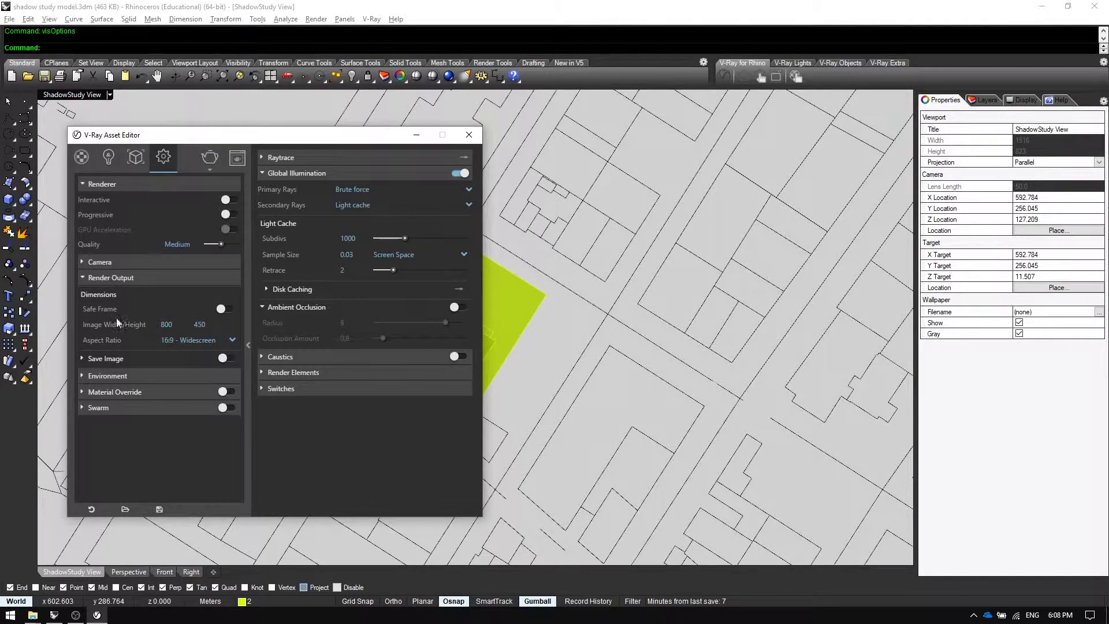
{"action": "left_click", "coordinate": [121, 277]}
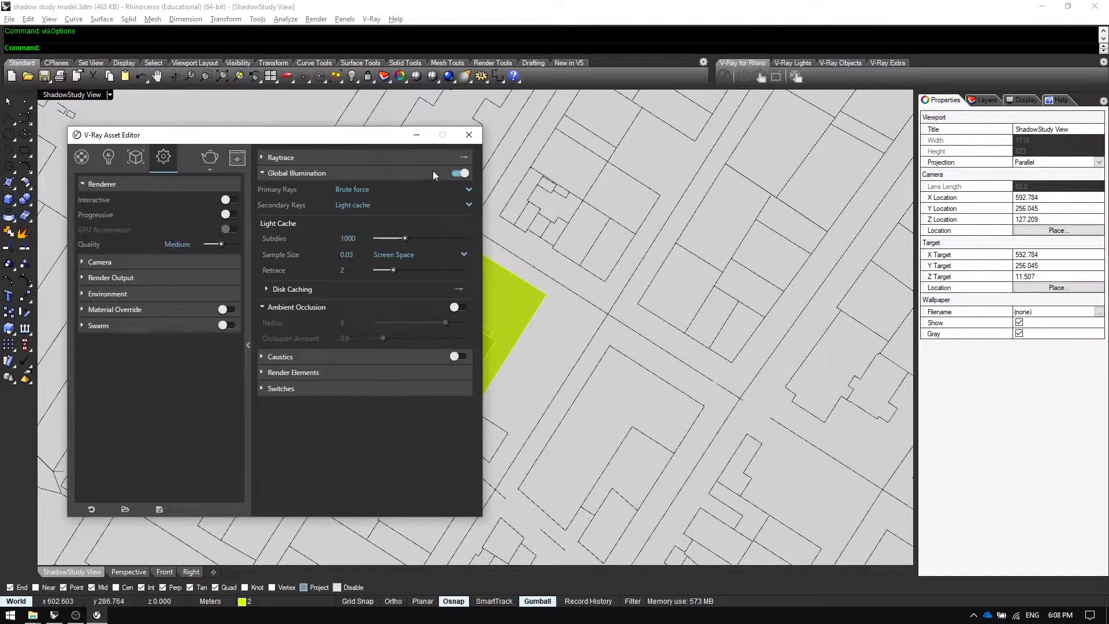
{"action": "left_click", "coordinate": [458, 174]}
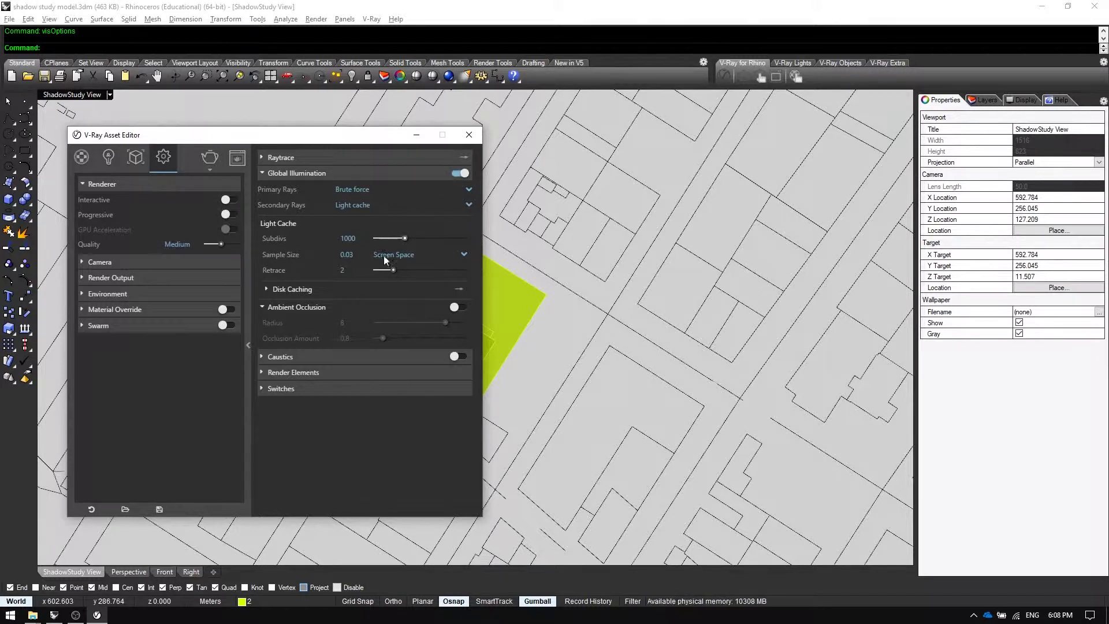
{"action": "left_click", "coordinate": [455, 307]}
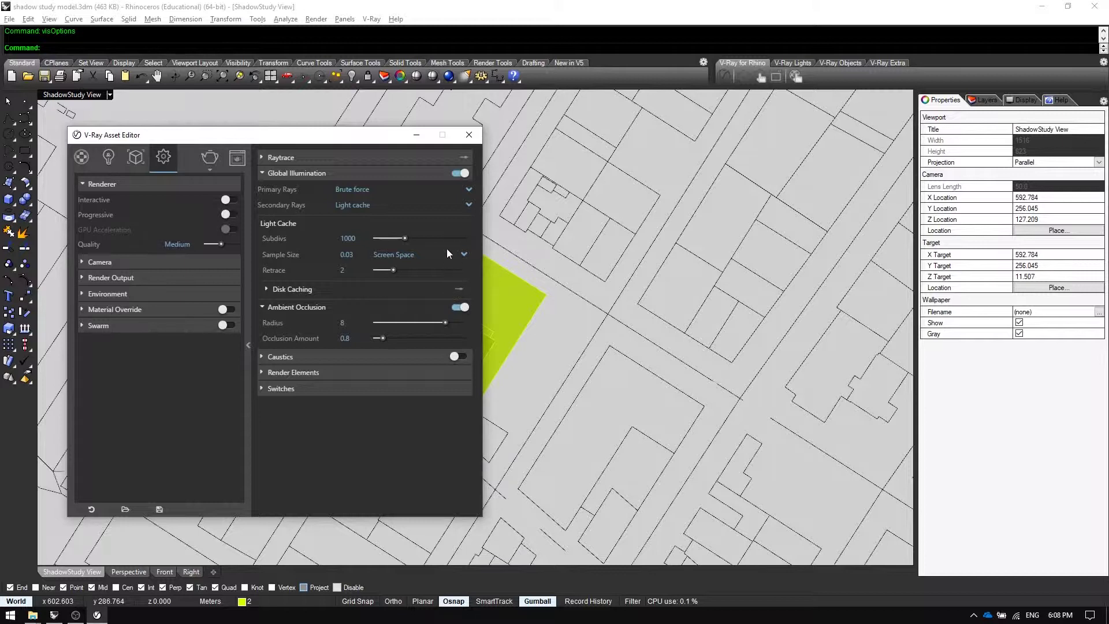
Add a Shadows render element and close the V-Ray settings.
{"action": "left_click", "coordinate": [264, 372]}
{"action": "left_click", "coordinate": [303, 401]}
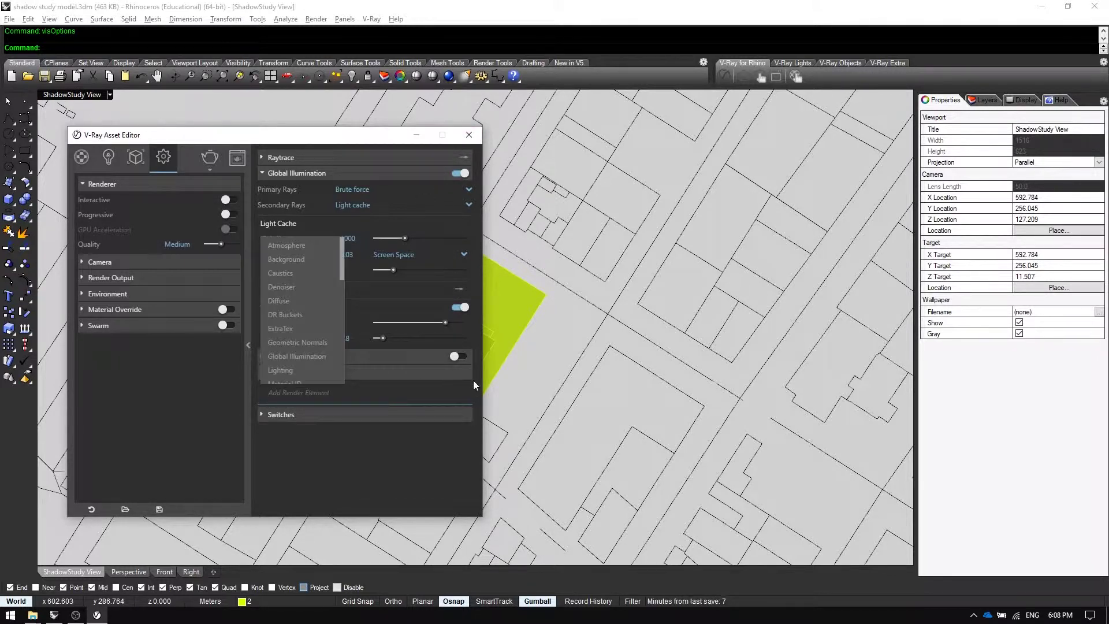
{"action": "type", "text": "shad"}
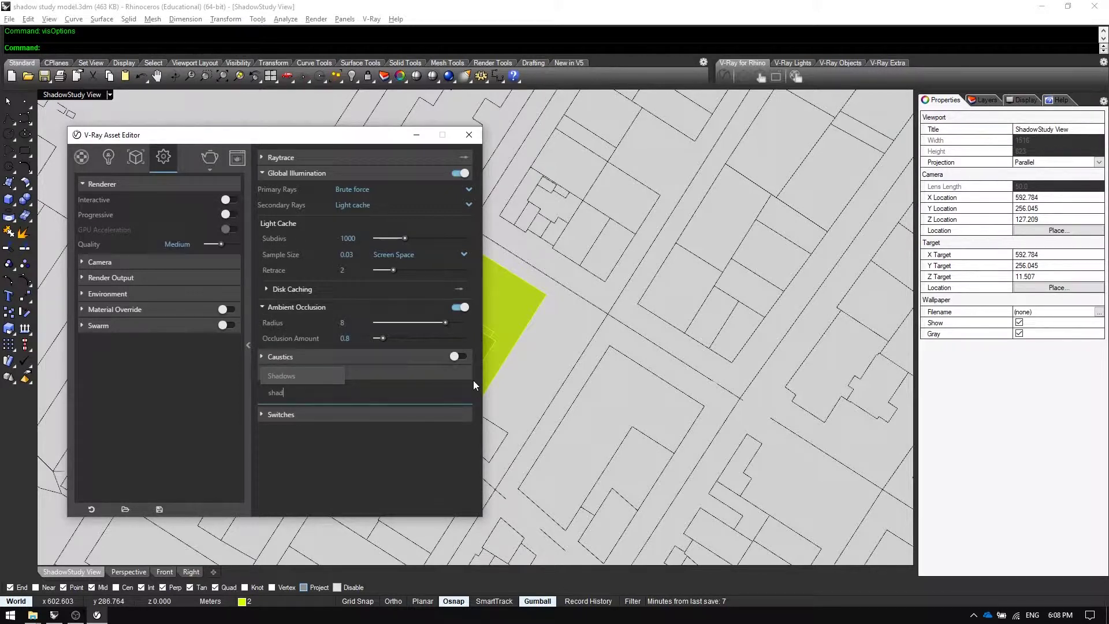
{"action": "left_click", "coordinate": [298, 379]}
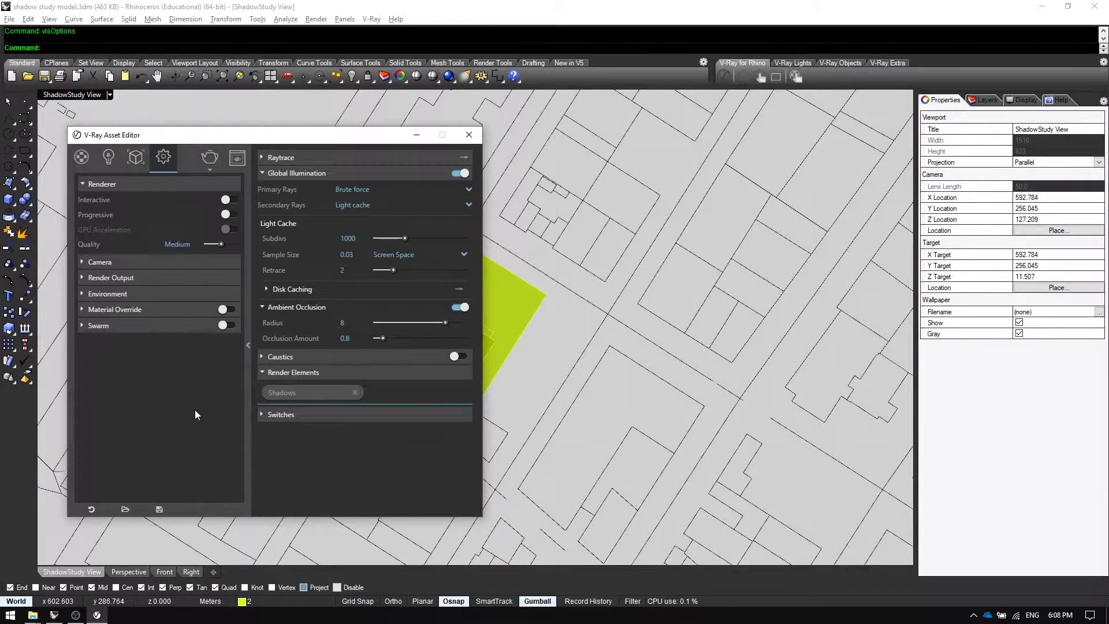
{"action": "left_click", "coordinate": [473, 137]}
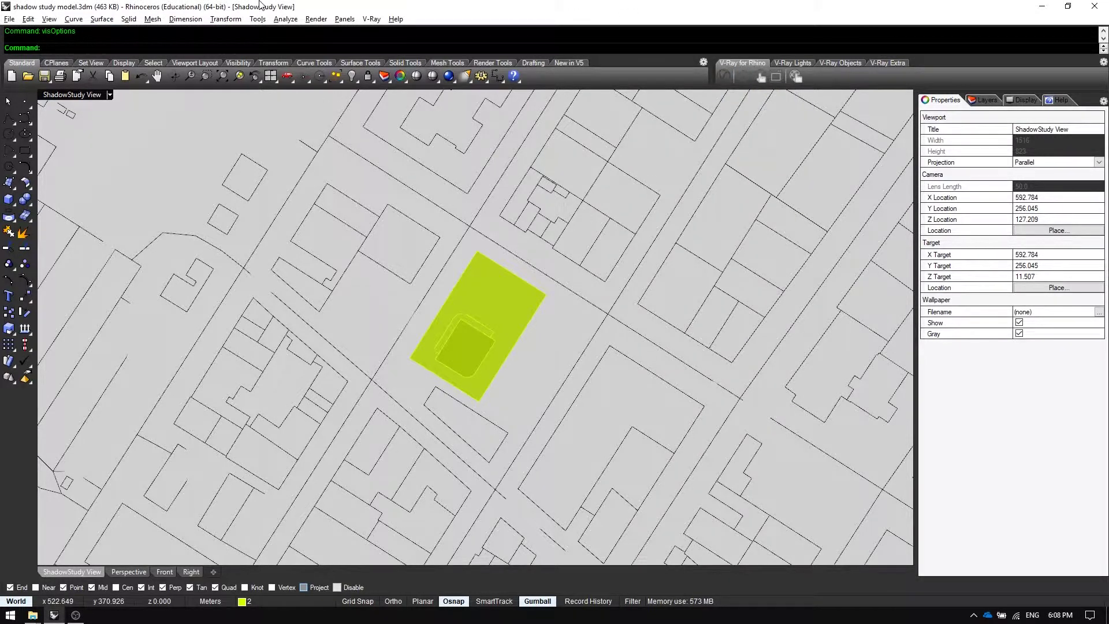
Record the sun animation frames with RecordAnimation into a new folder on the Desktop.
{"action": "type", "text": "RecordAnimation"}
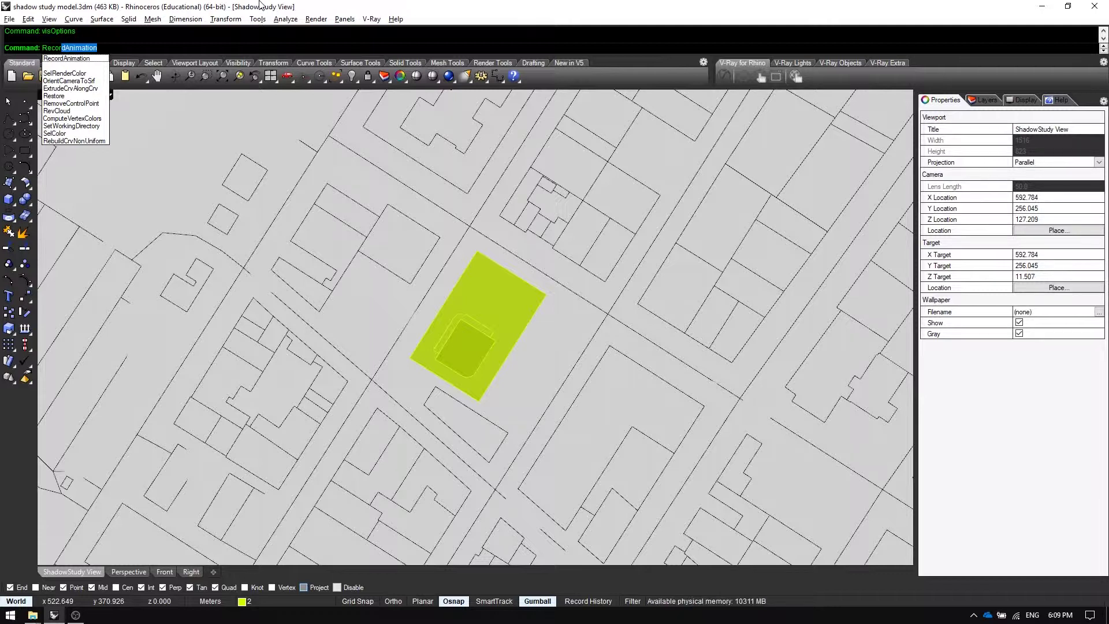
{"action": "key", "text": "Return"}
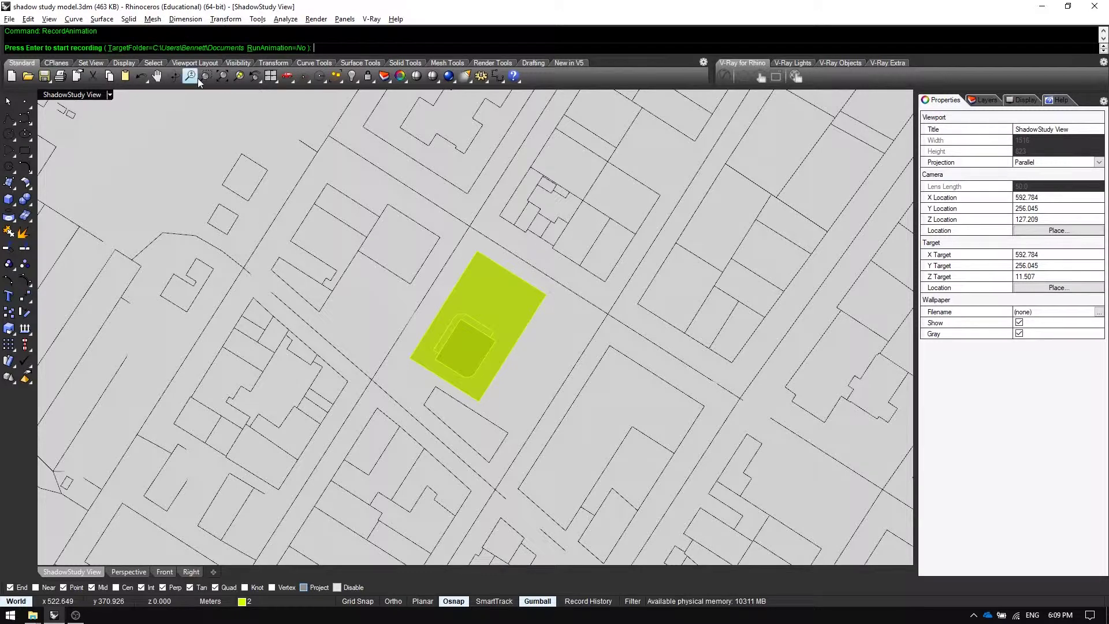
{"action": "left_click", "coordinate": [215, 48]}
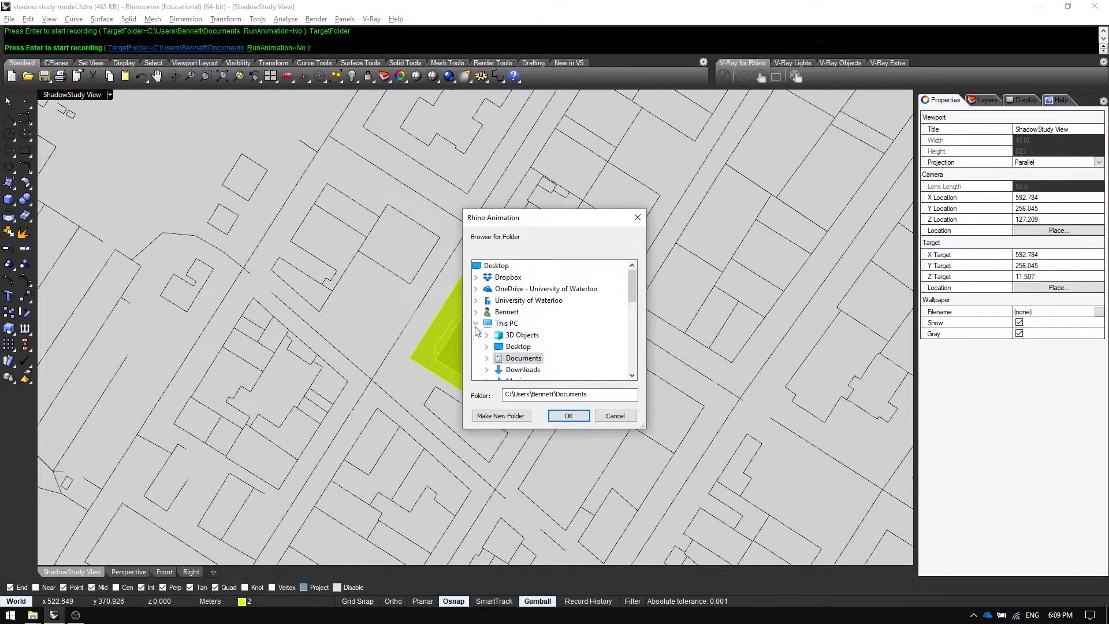
{"action": "left_click", "coordinate": [476, 324]}
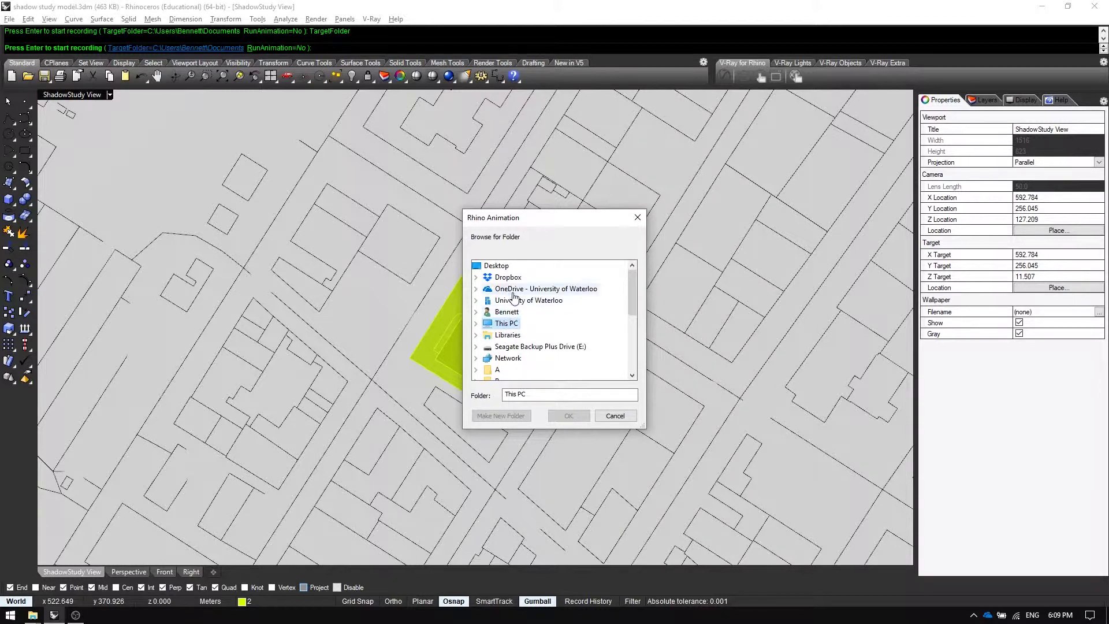
{"action": "left_click", "coordinate": [475, 311]}
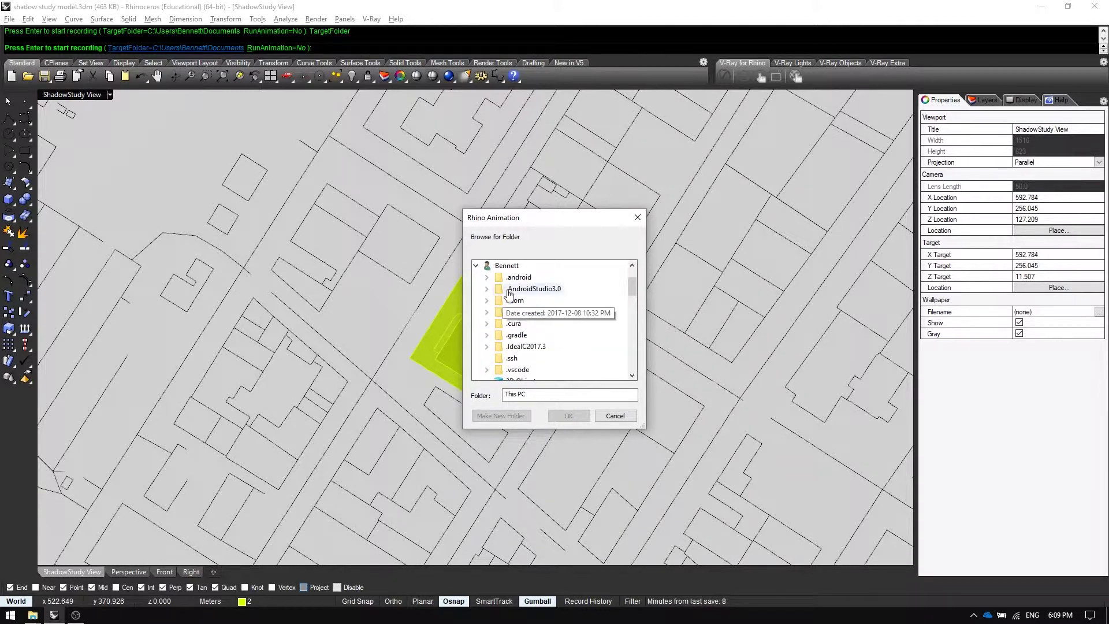
{"action": "scroll", "coordinate": [514, 323], "scroll_direction": "down", "scroll_amount": 3}
{"action": "left_click", "coordinate": [523, 350]}
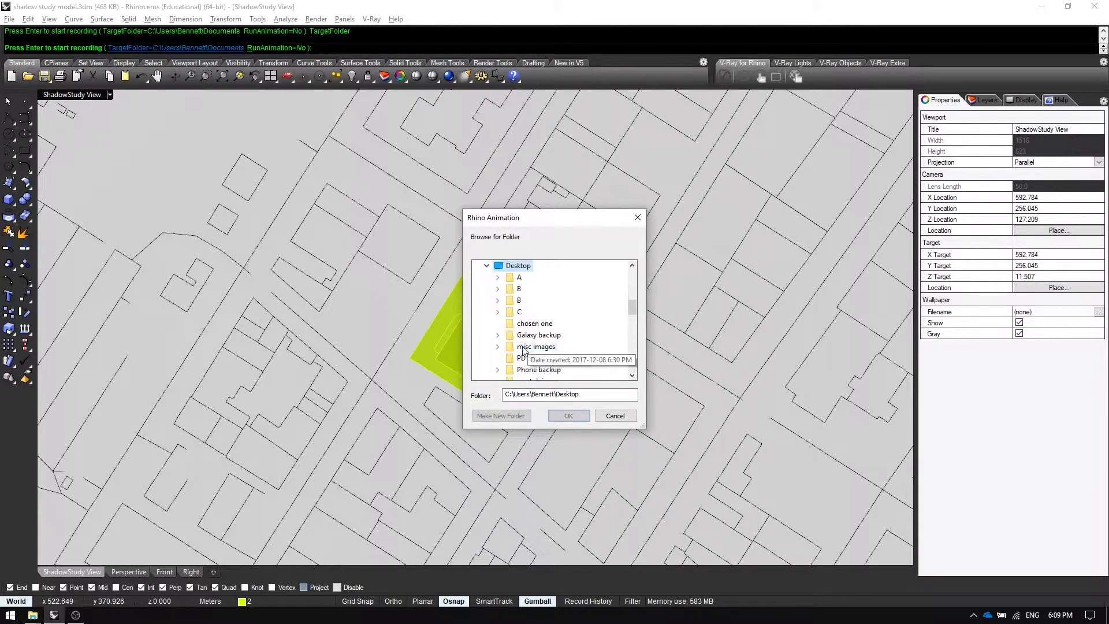
{"action": "left_click", "coordinate": [501, 416]}
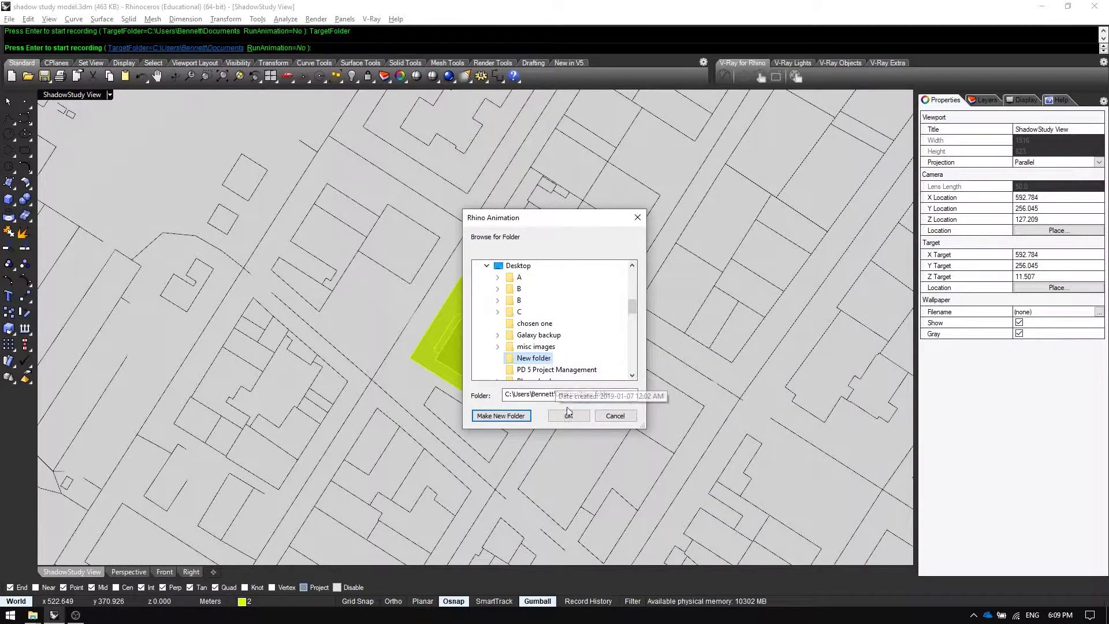
{"action": "left_click", "coordinate": [569, 414]}
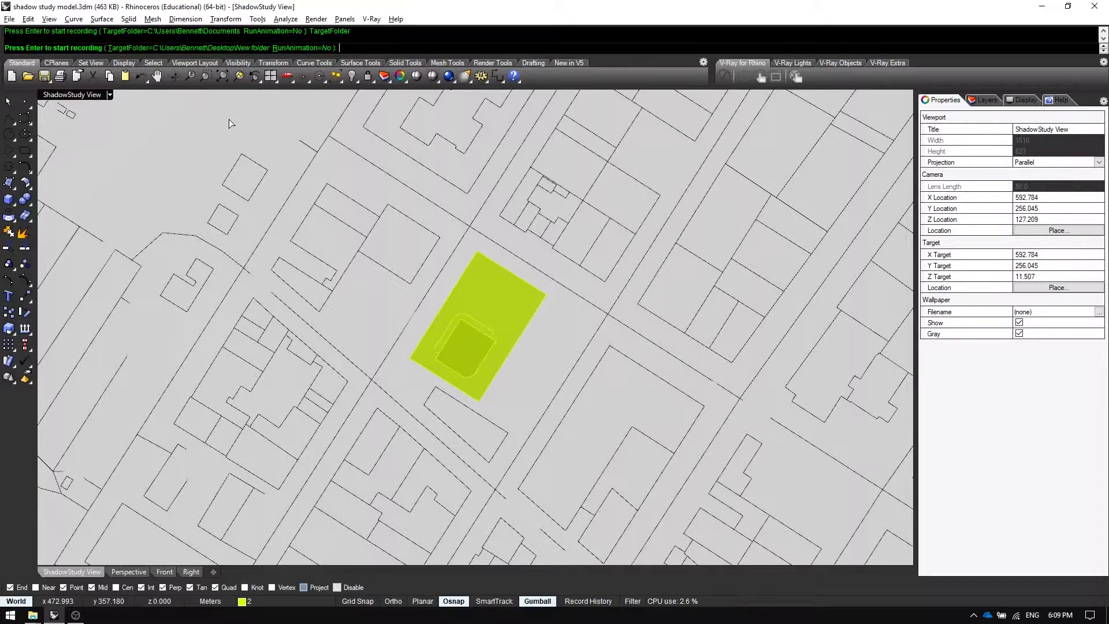
{"action": "key", "text": "Return"}
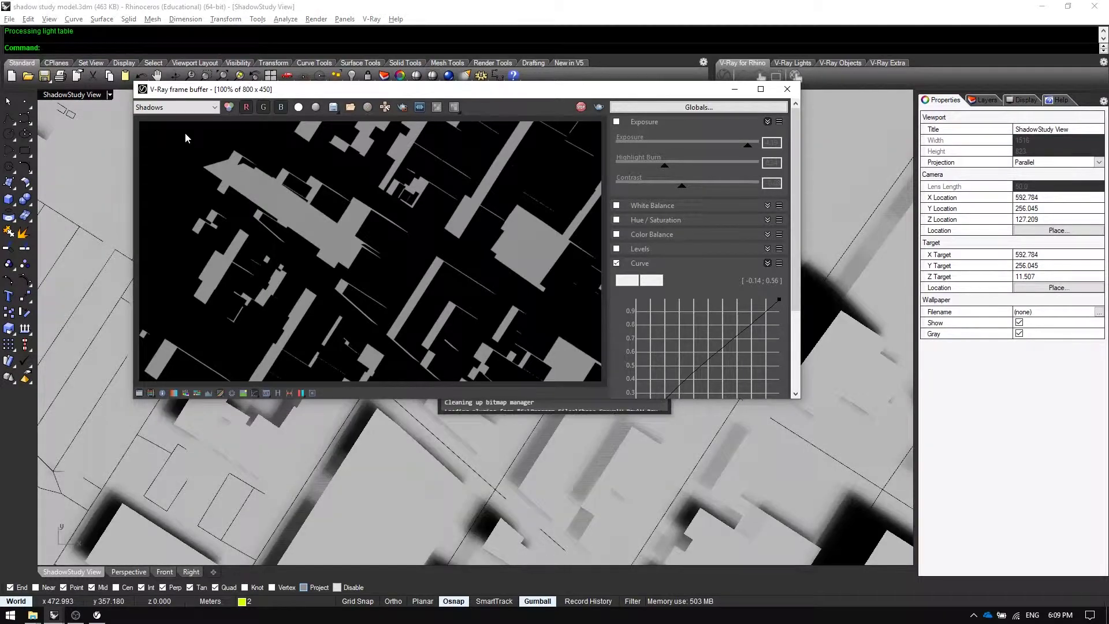
View the RGB color channel in the frame buffer, then switch back to the Shadows channel.
{"action": "left_click", "coordinate": [176, 107]}
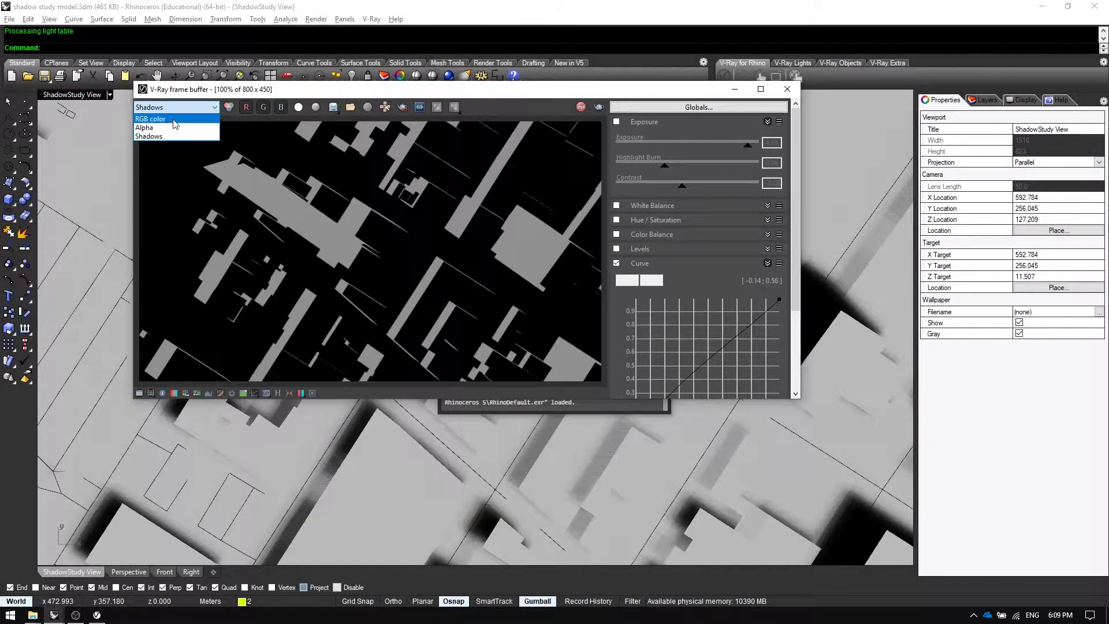
{"action": "left_click", "coordinate": [174, 120]}
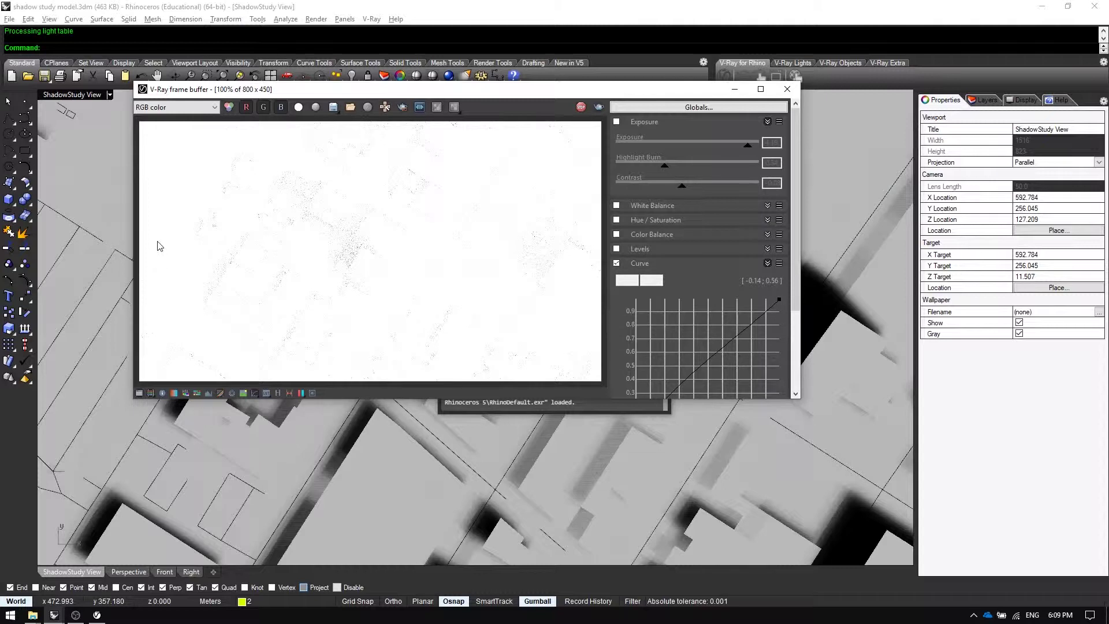
{"action": "left_click", "coordinate": [161, 108]}
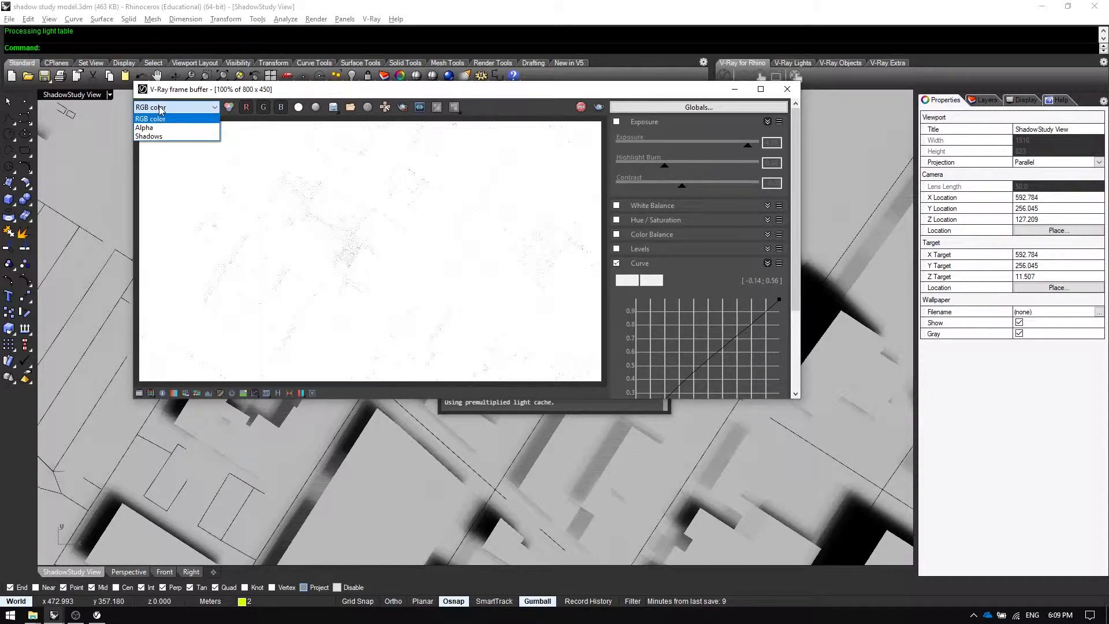
{"action": "left_click", "coordinate": [155, 137]}
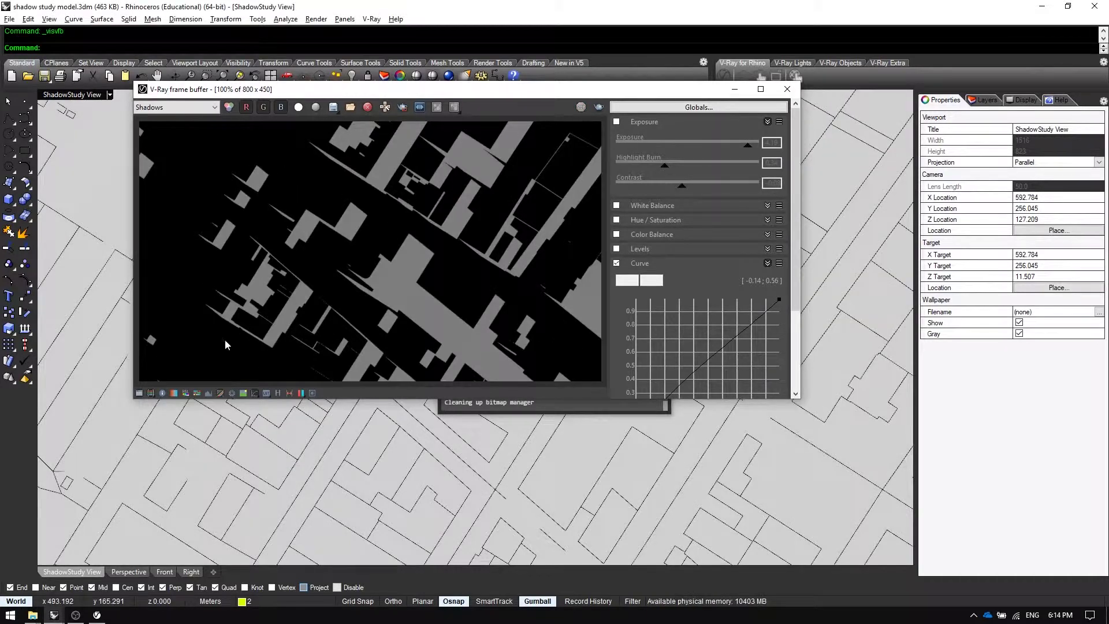
{"action": "left_click", "coordinate": [32, 615]}
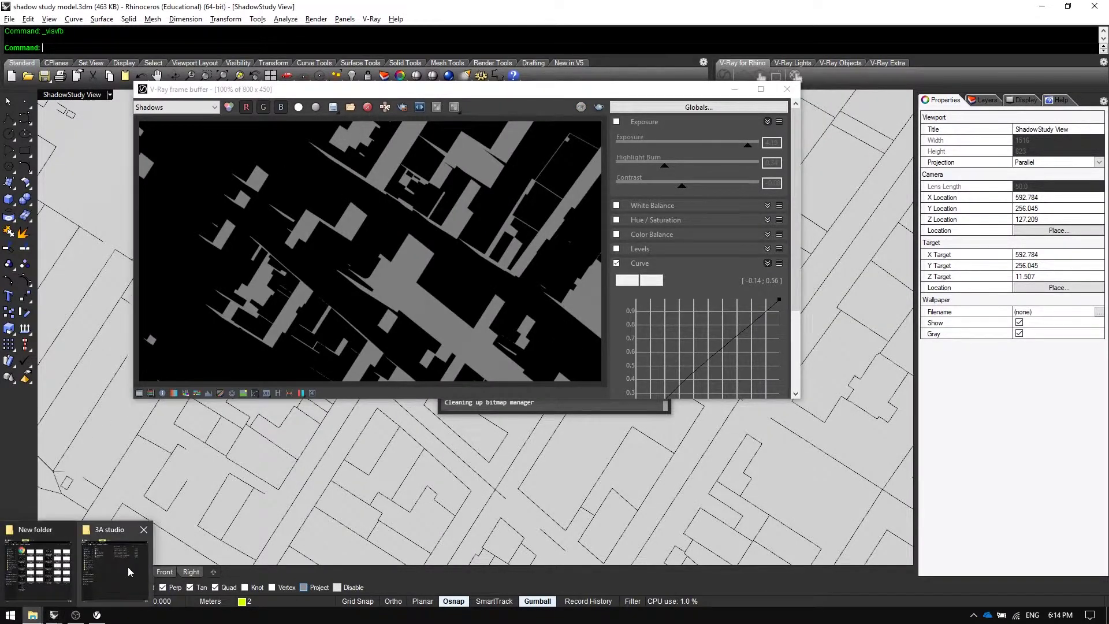
Preview Animation.html from the New folder in the browser, then close it.
{"action": "left_click", "coordinate": [38, 569]}
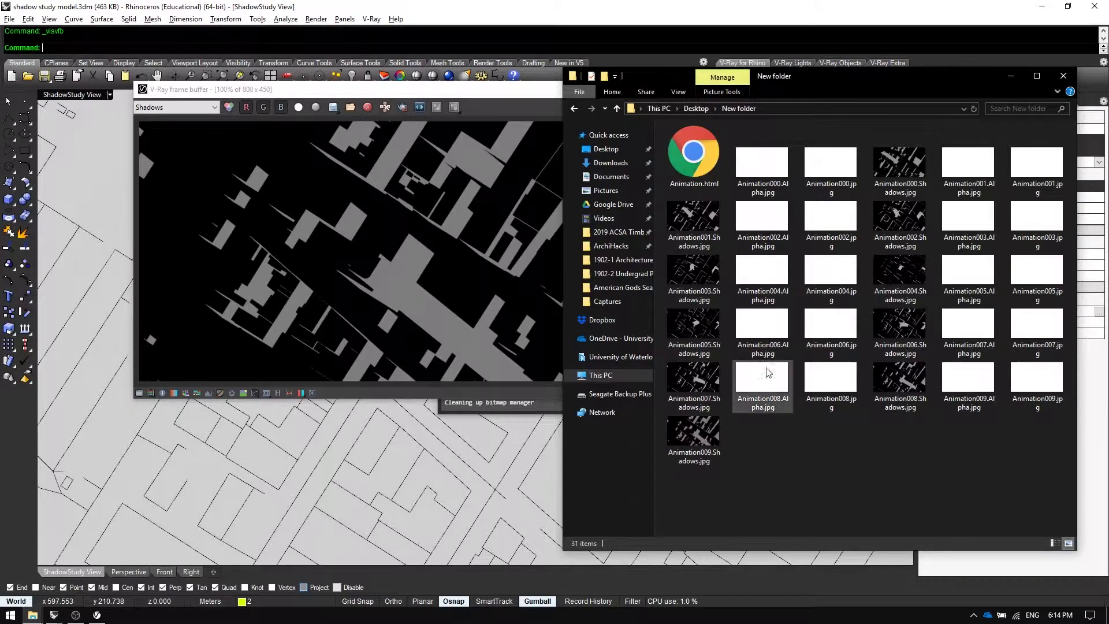
{"action": "left_click", "coordinate": [693, 169]}
{"action": "double_click", "coordinate": [693, 169]}
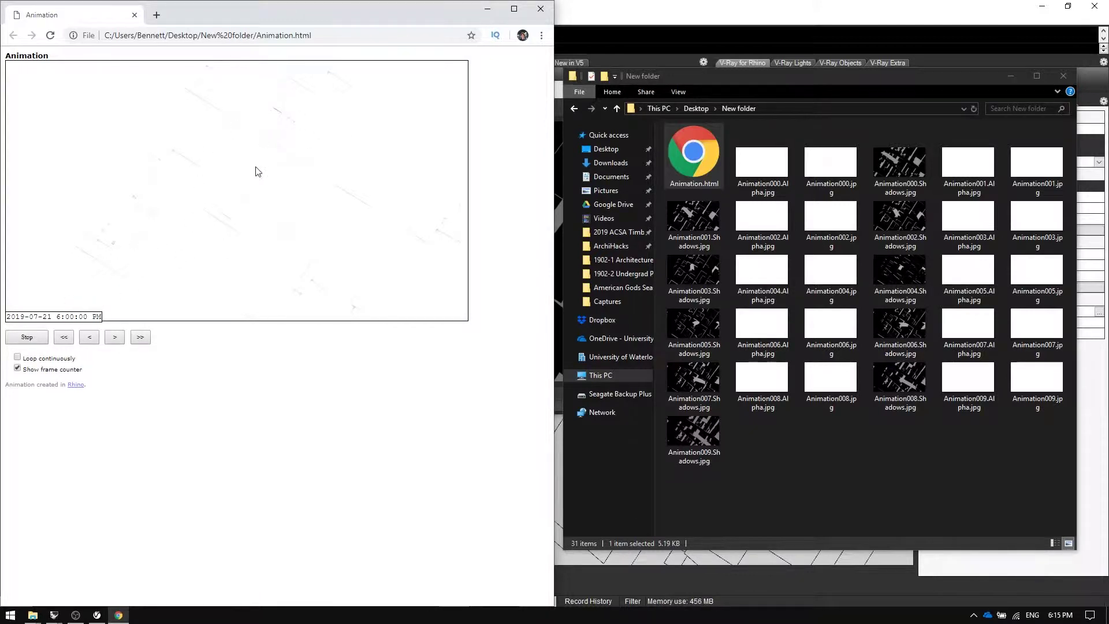
{"action": "left_click", "coordinate": [540, 10]}
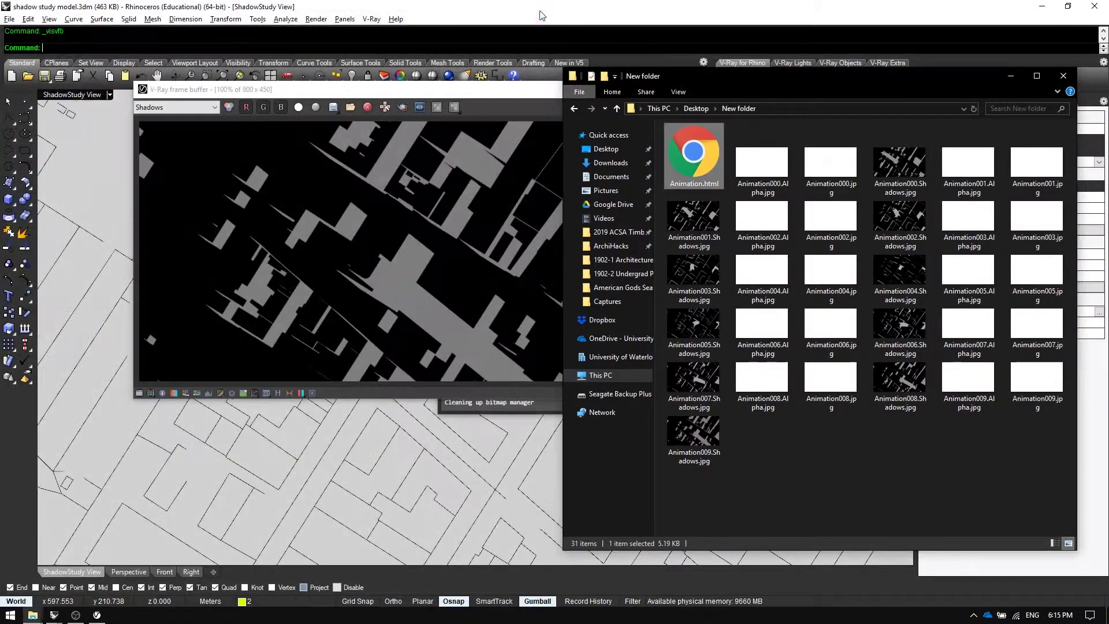
Move the frame buffer aside and size the New folder window to six thumbnail columns.
{"action": "left_click", "coordinate": [440, 250]}
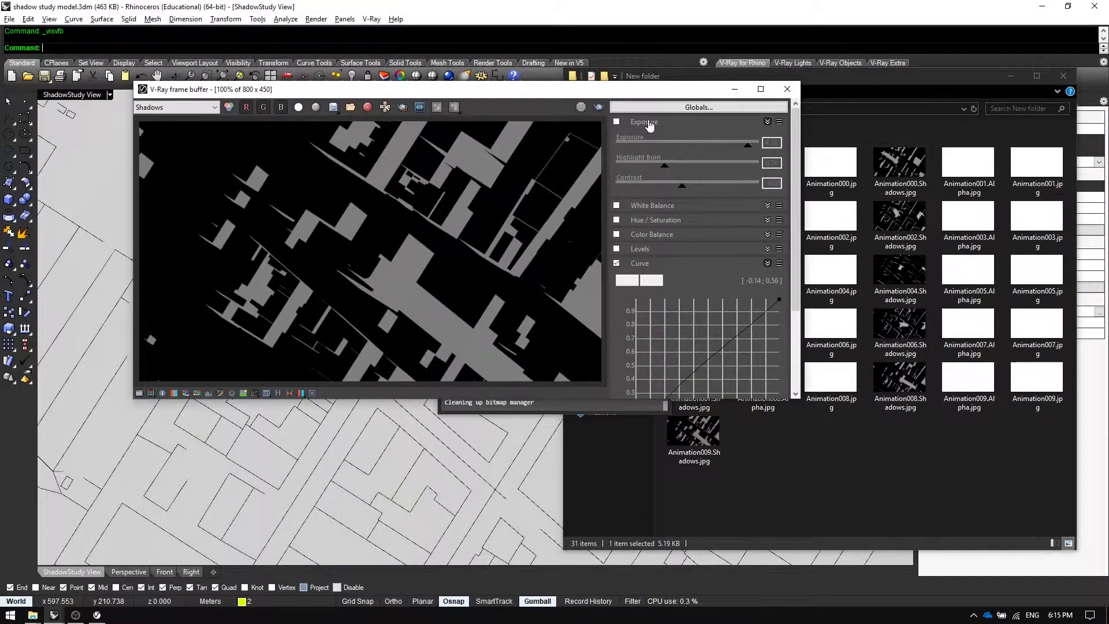
{"action": "left_click", "coordinate": [877, 441]}
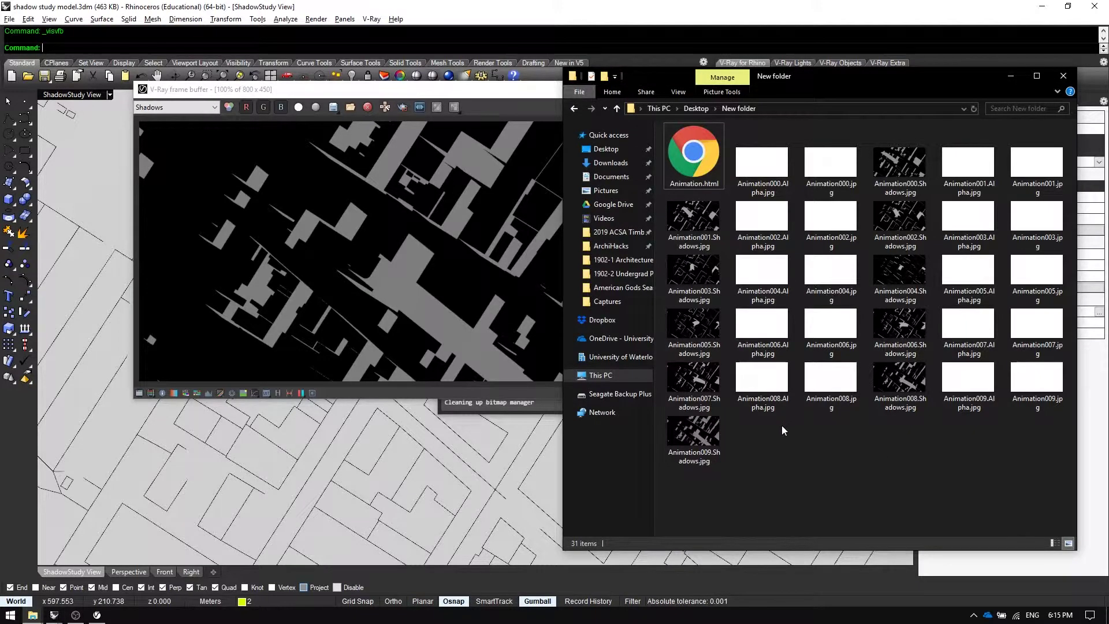
{"action": "left_click", "coordinate": [404, 340]}
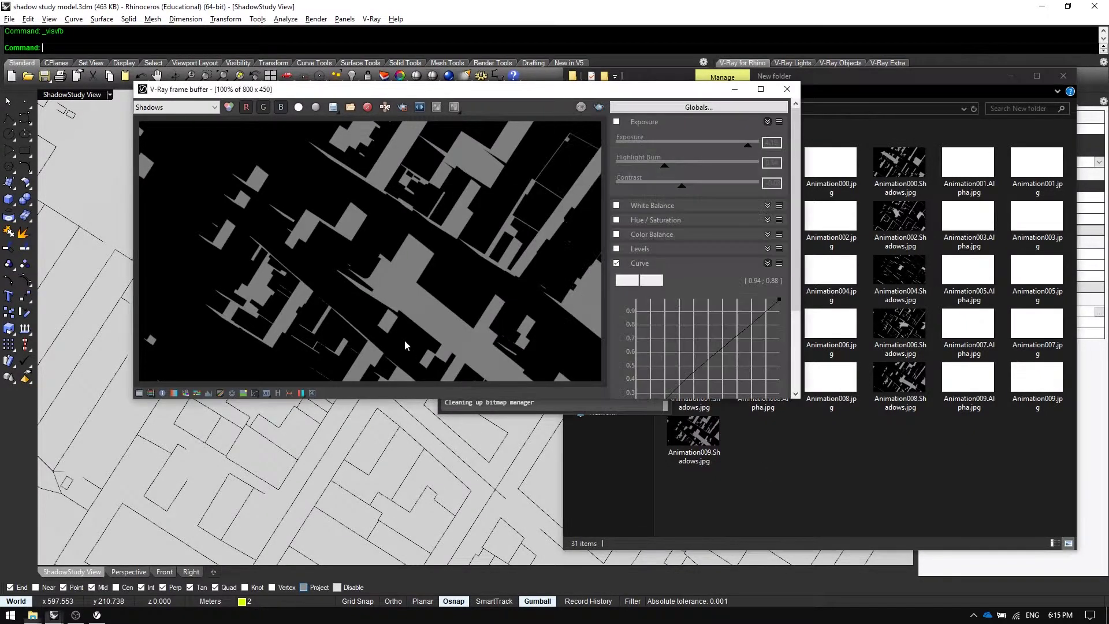
{"action": "left_click", "coordinate": [742, 91]}
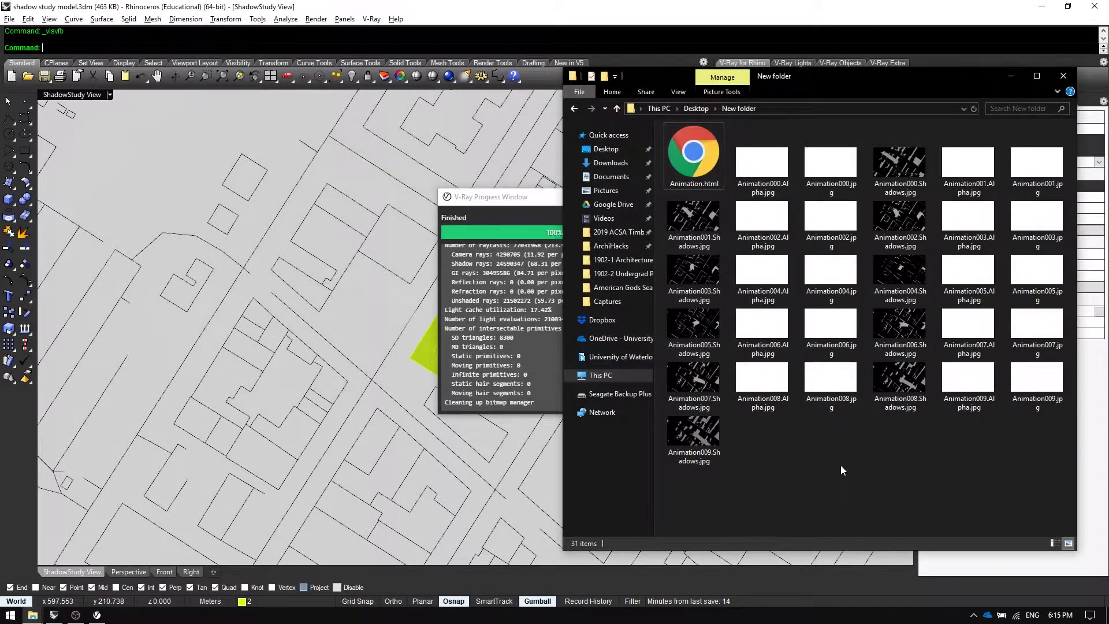
{"action": "left_click_drag", "start_coordinate": [766, 467], "coordinate": [813, 447]}
{"action": "left_click_drag", "start_coordinate": [1078, 425], "coordinate": [1015, 432]}
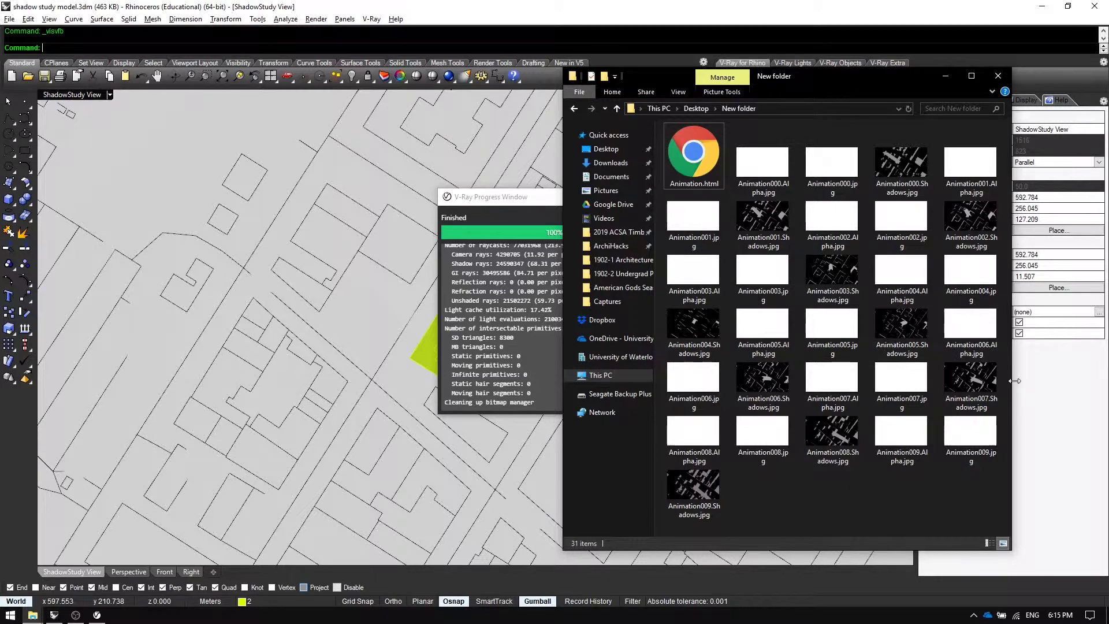
{"action": "left_click_drag", "start_coordinate": [1015, 381], "coordinate": [1071, 387]}
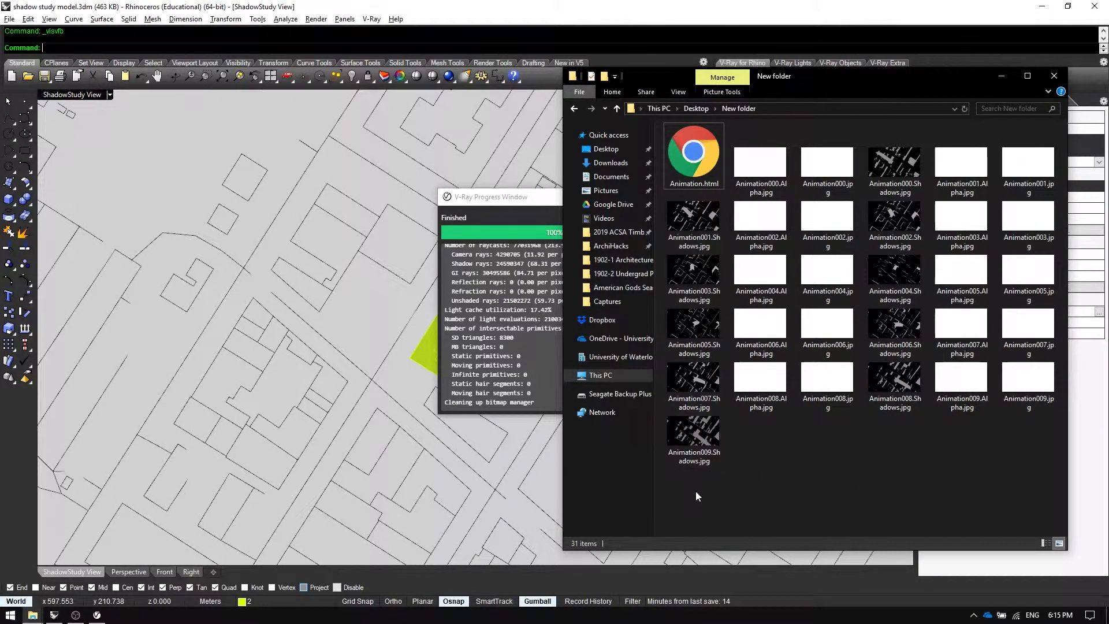
Delete the Alpha images, plain renders and Animation.html, keeping only the ten Shadows frames.
{"action": "left_click_drag", "start_coordinate": [696, 491], "coordinate": [817, 393]}
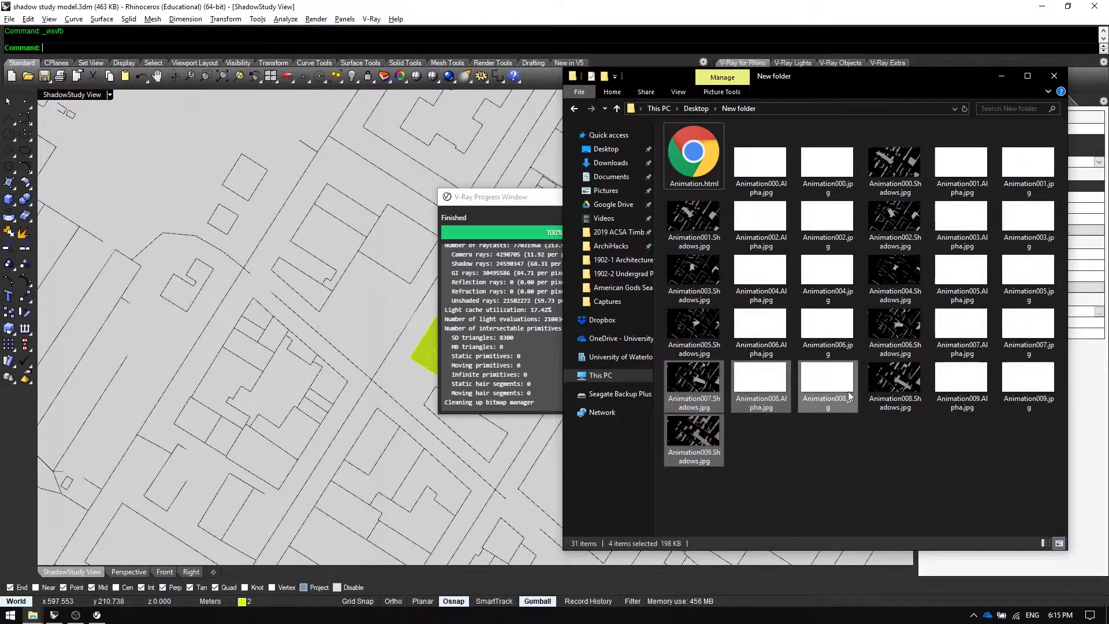
{"action": "left_click", "coordinate": [763, 494]}
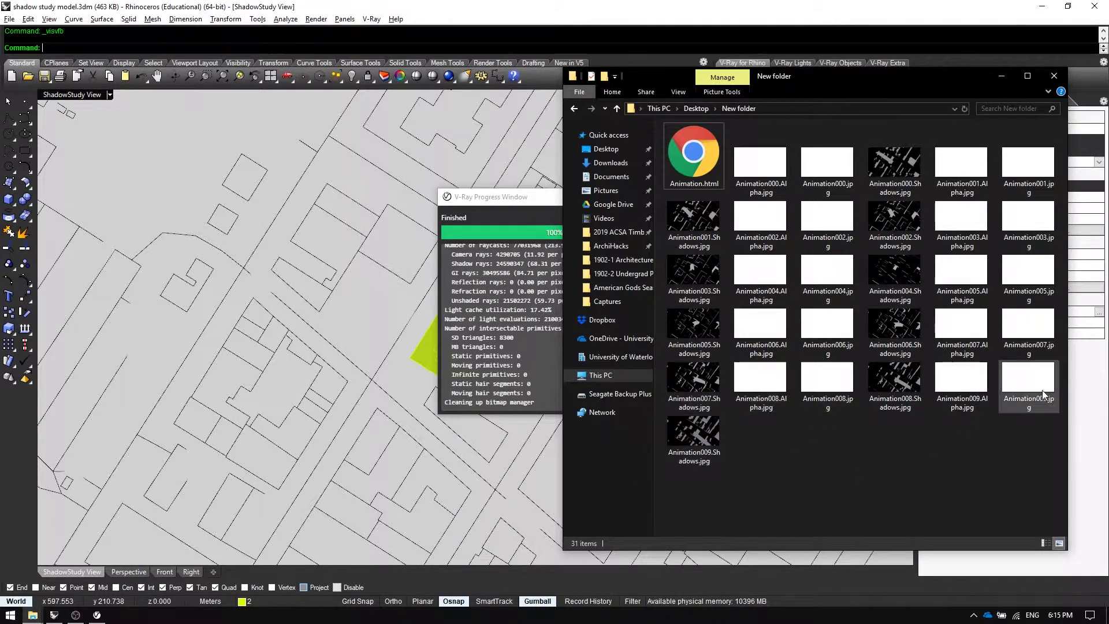
{"action": "left_click_drag", "start_coordinate": [1019, 411], "coordinate": [962, 130]}
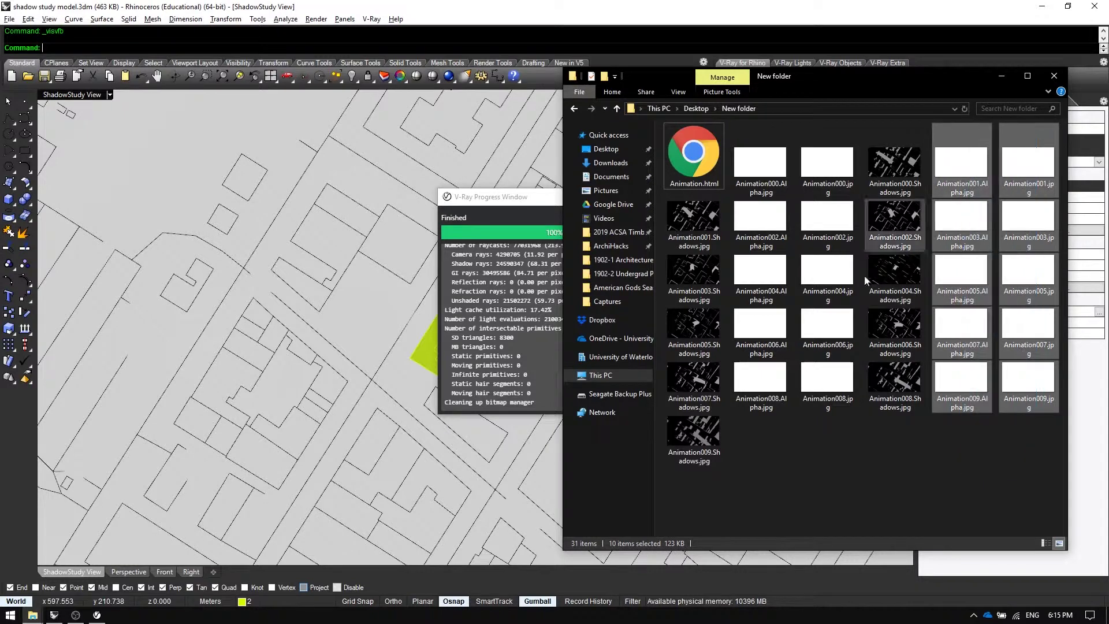
{"action": "left_click_drag", "start_coordinate": [792, 369], "coordinate": [710, 144], "text": "ctrl"}
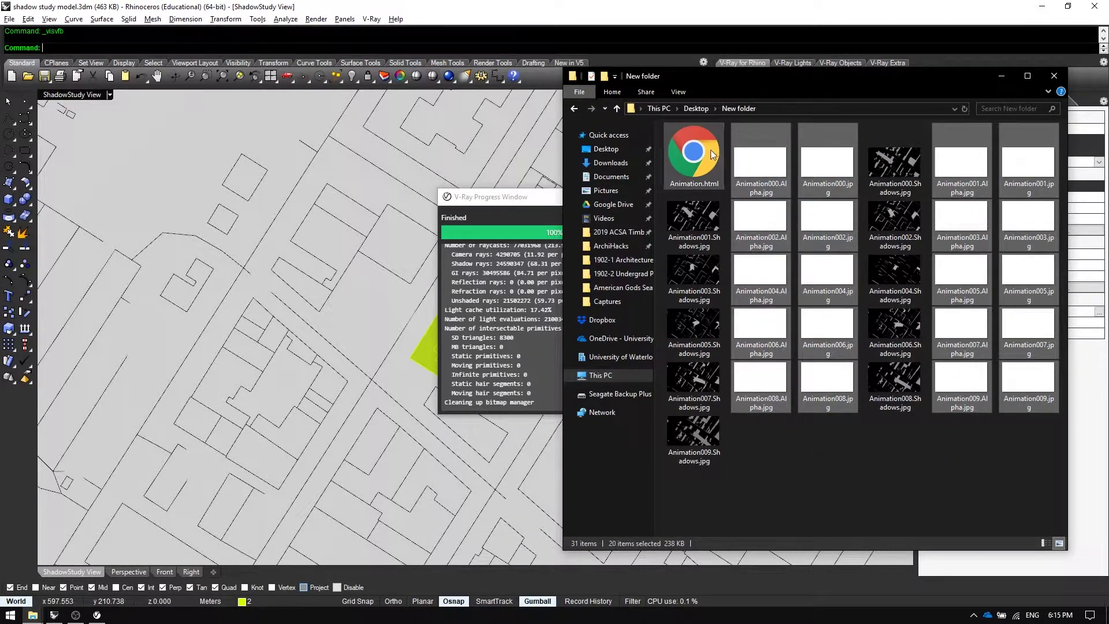
{"action": "key", "text": "Delete"}
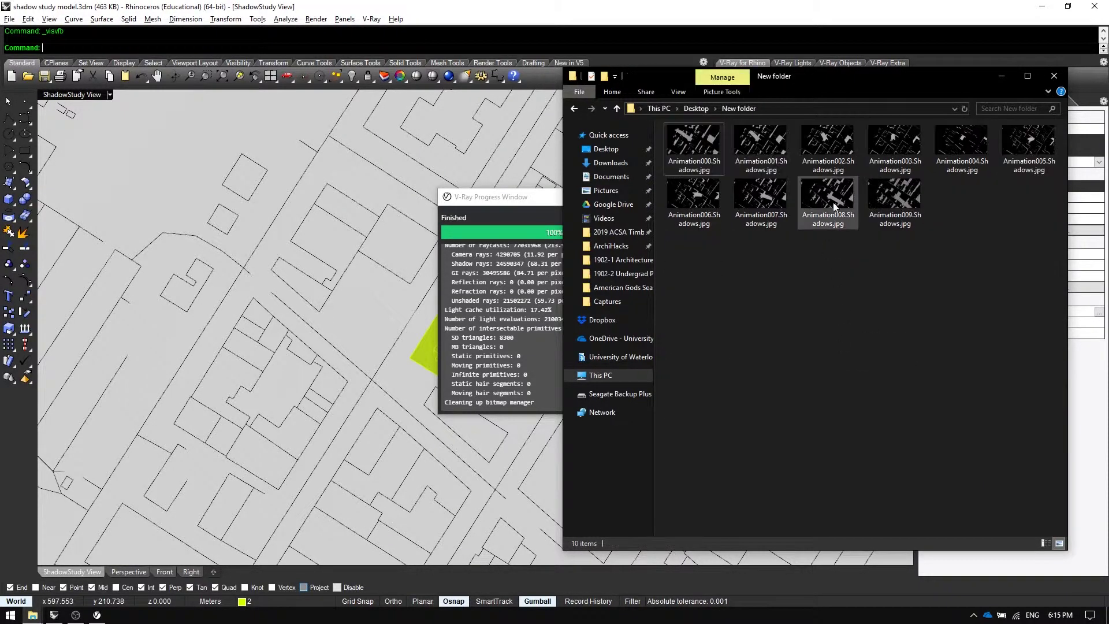
{"action": "double_click", "coordinate": [702, 157]}
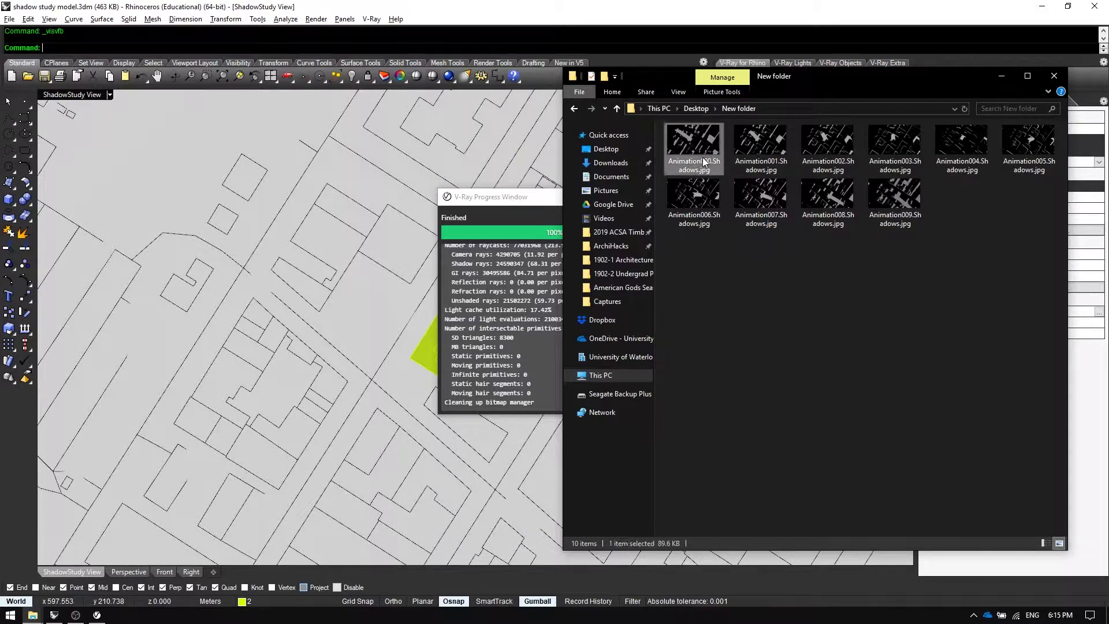
Review the next Animation shadow renders, then close Windows Photo Viewer.
{"action": "key", "text": "Right"}
{"action": "key", "text": "Right"}
{"action": "key", "text": "Right"}
{"action": "key", "text": "Right"}
{"action": "key", "text": "Right"}
{"action": "key", "text": "Right"}
{"action": "key", "text": "Right"}
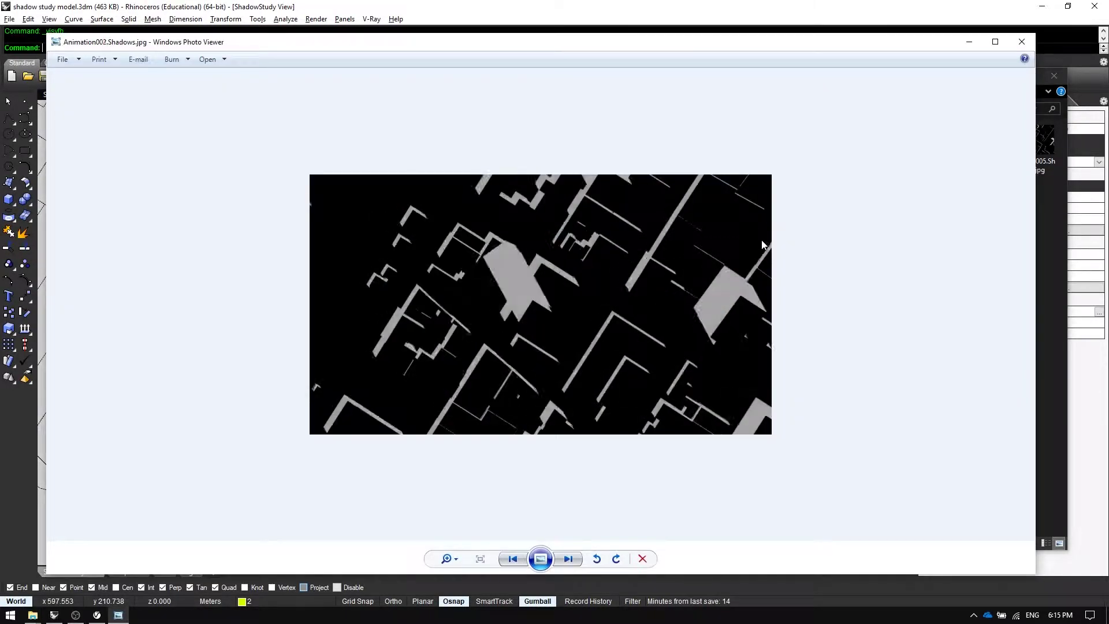
{"action": "key", "text": "Right"}
{"action": "key", "text": "Right"}
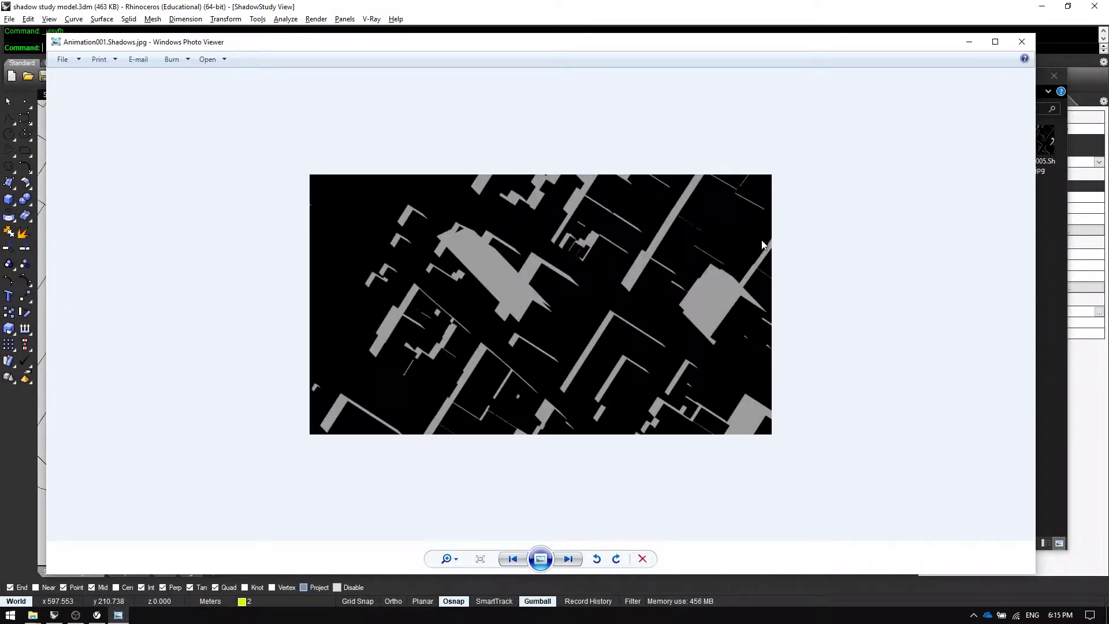
{"action": "scroll", "coordinate": [761, 245], "scroll_direction": "up", "scroll_amount": 3}
{"action": "scroll", "coordinate": [761, 245], "scroll_direction": "down", "scroll_amount": 2}
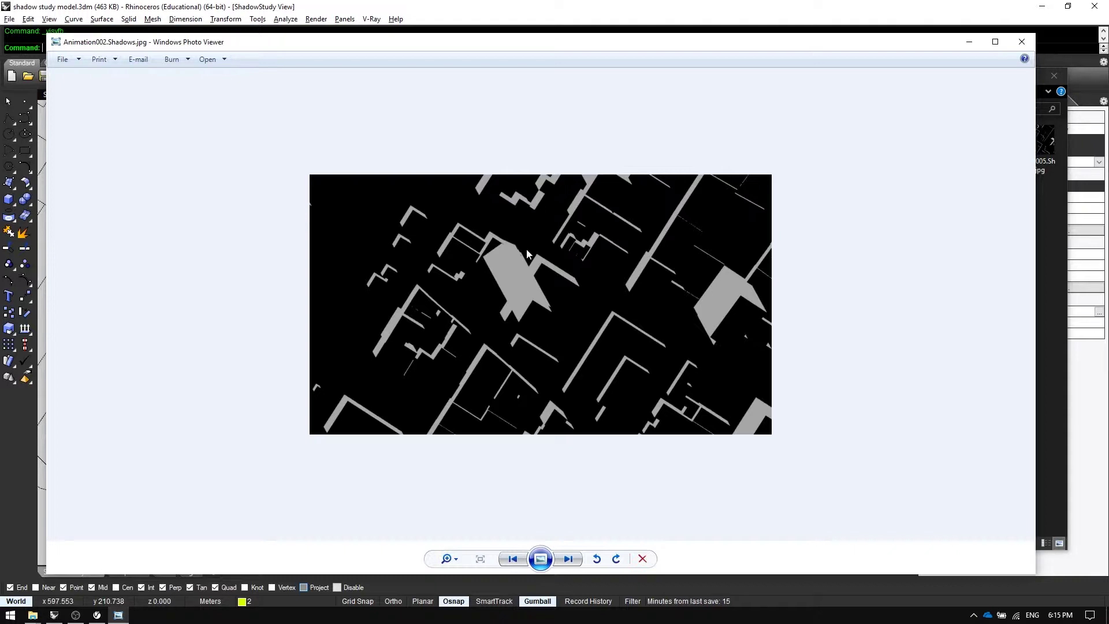
{"action": "left_click", "coordinate": [1022, 43]}
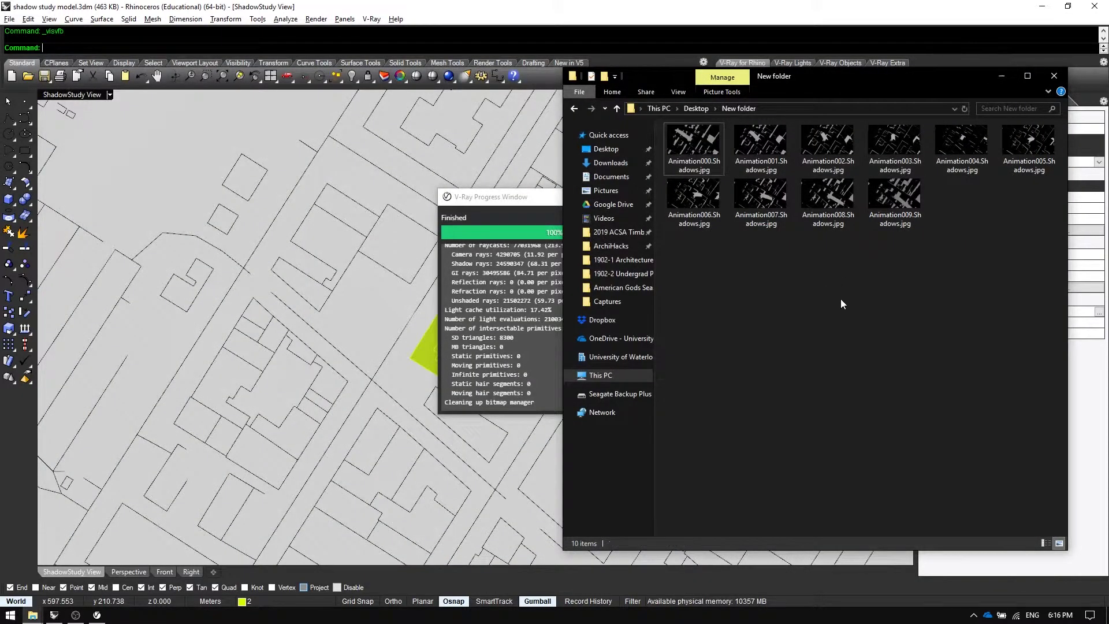
Launch Photoshop CS6 with the ten Animation shadow JPGs and show the Actions panel.
{"action": "left_click", "coordinate": [10, 615]}
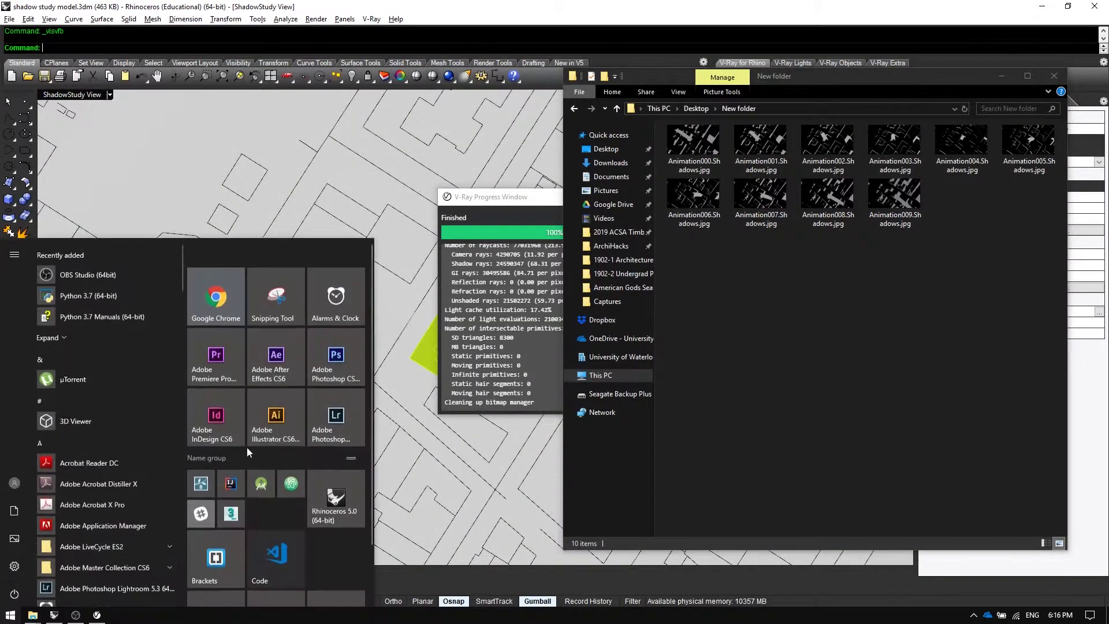
{"action": "left_click", "coordinate": [363, 351]}
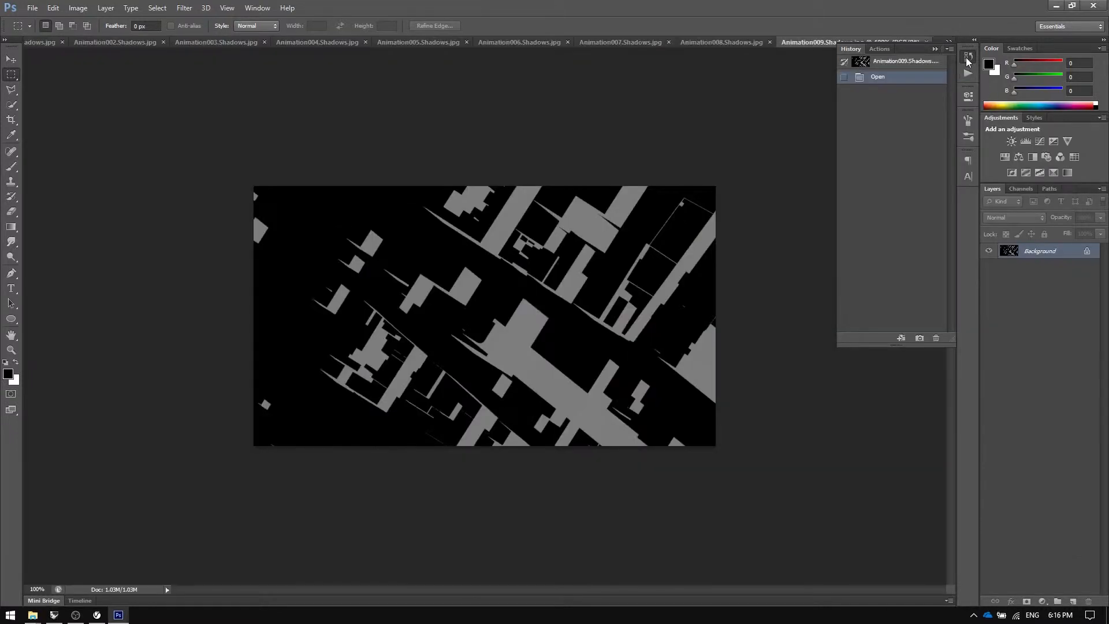
{"action": "left_click", "coordinate": [968, 74]}
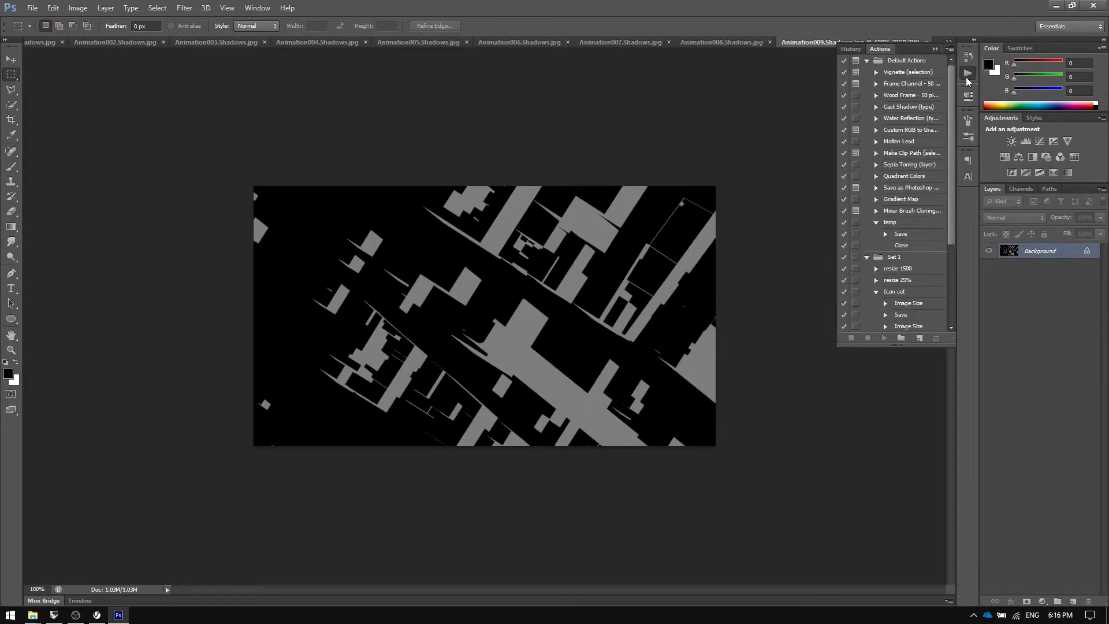
Collapse the existing action sets and create a new set named Custom Actions.
{"action": "left_click", "coordinate": [866, 258]}
{"action": "left_click", "coordinate": [867, 61]}
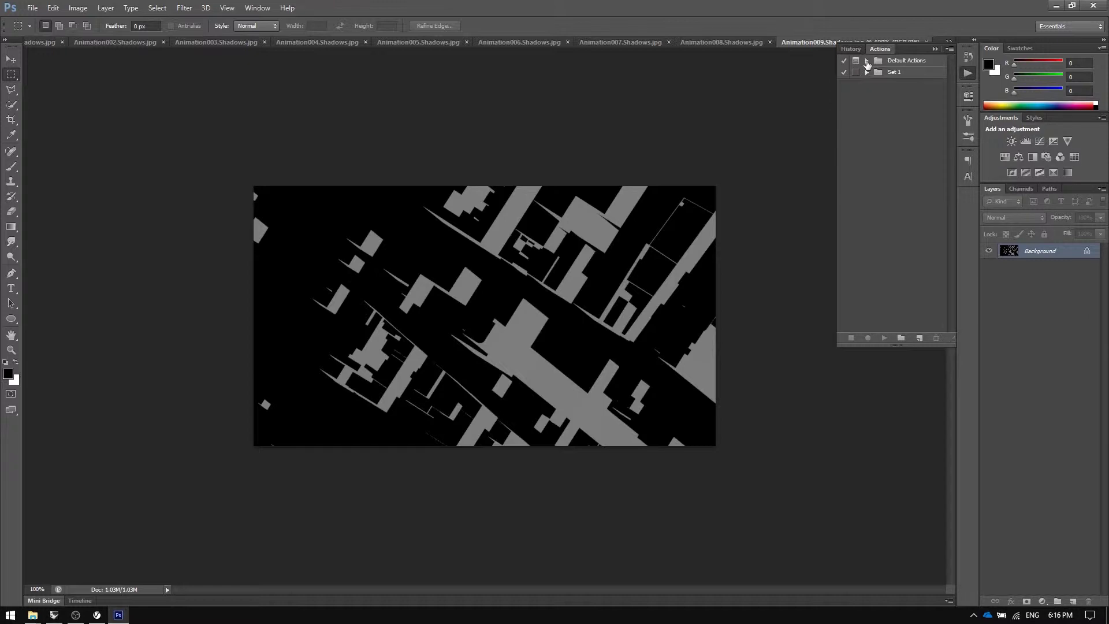
{"action": "left_click", "coordinate": [901, 338]}
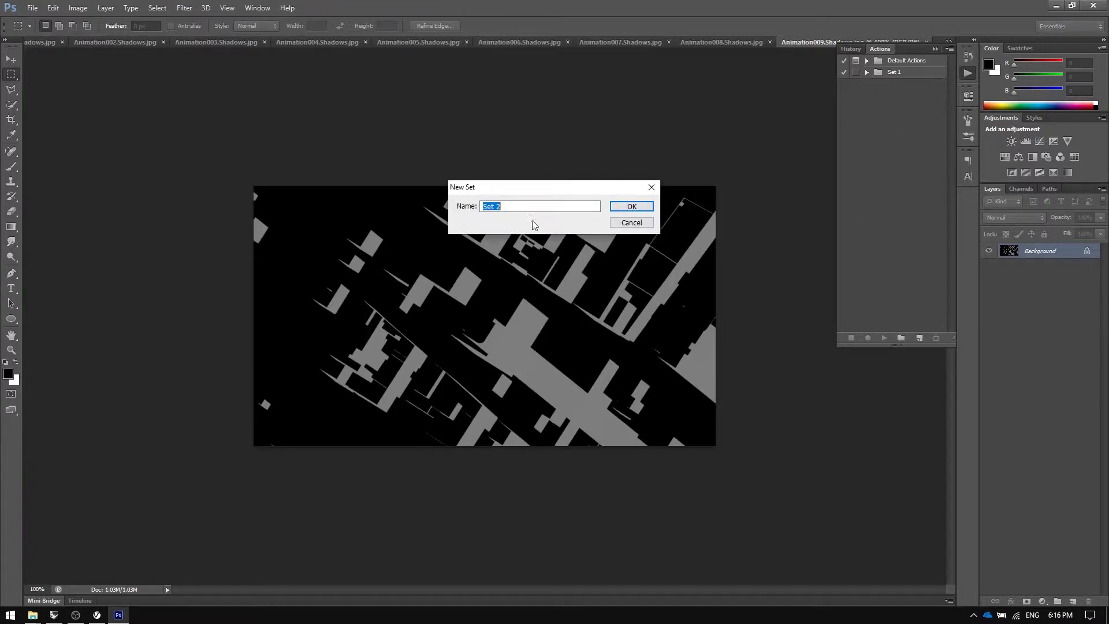
{"action": "type", "text": "Custom Actions"}
{"action": "key", "text": "Return"}
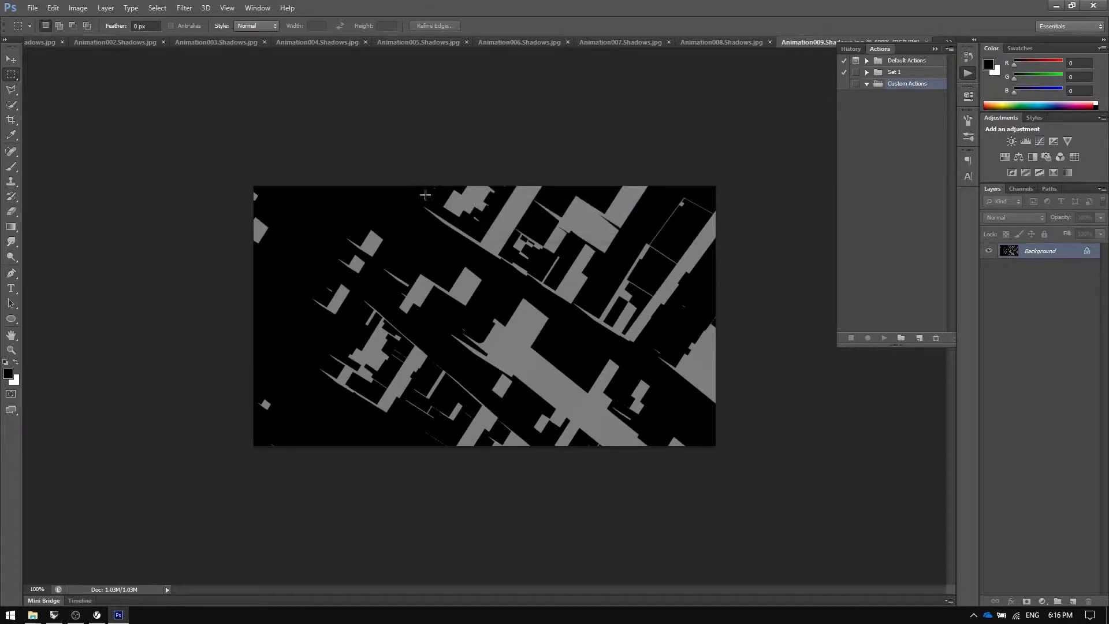
Create a Shadow study action in Custom Actions and start recording it, selecting the Move tool.
{"action": "left_click", "coordinate": [919, 338]}
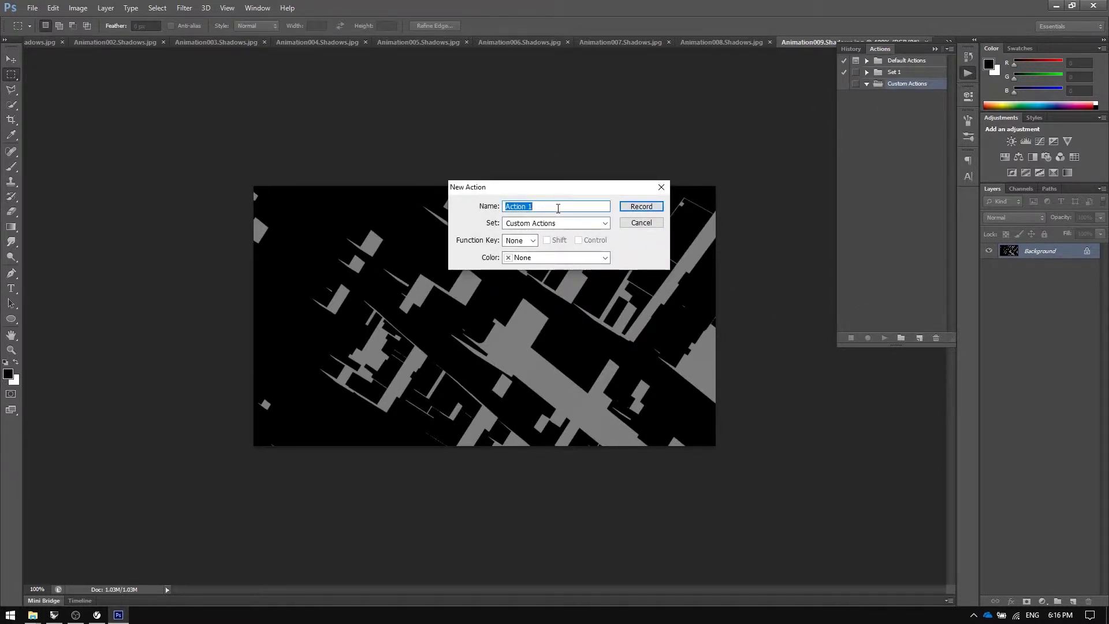
{"action": "type", "text": "Shadow study"}
{"action": "key", "text": "Return"}
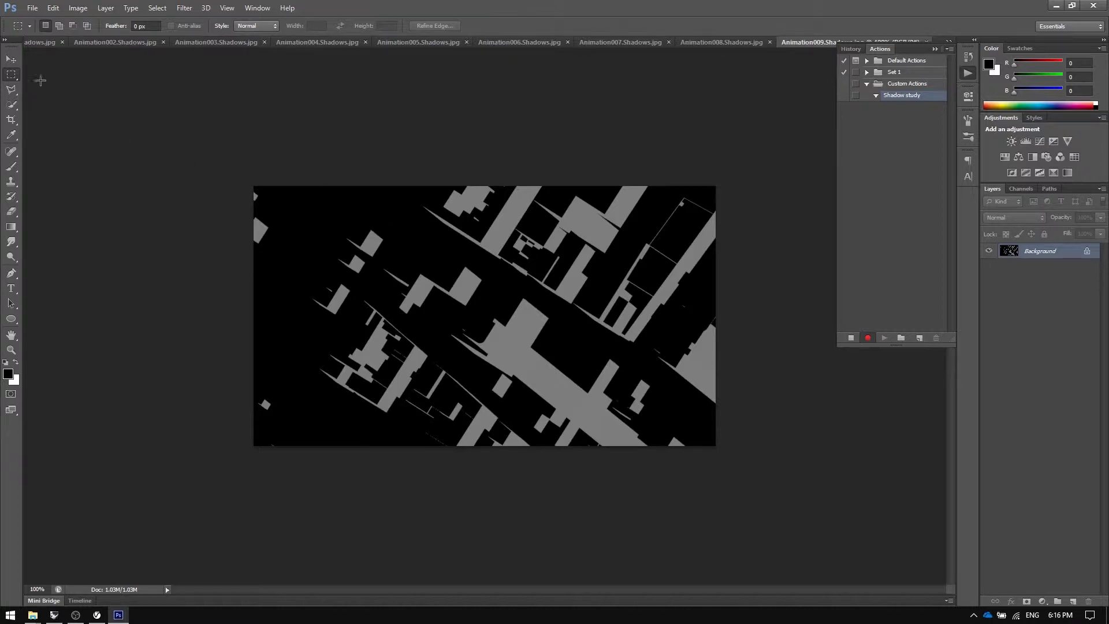
{"action": "left_click", "coordinate": [11, 59]}
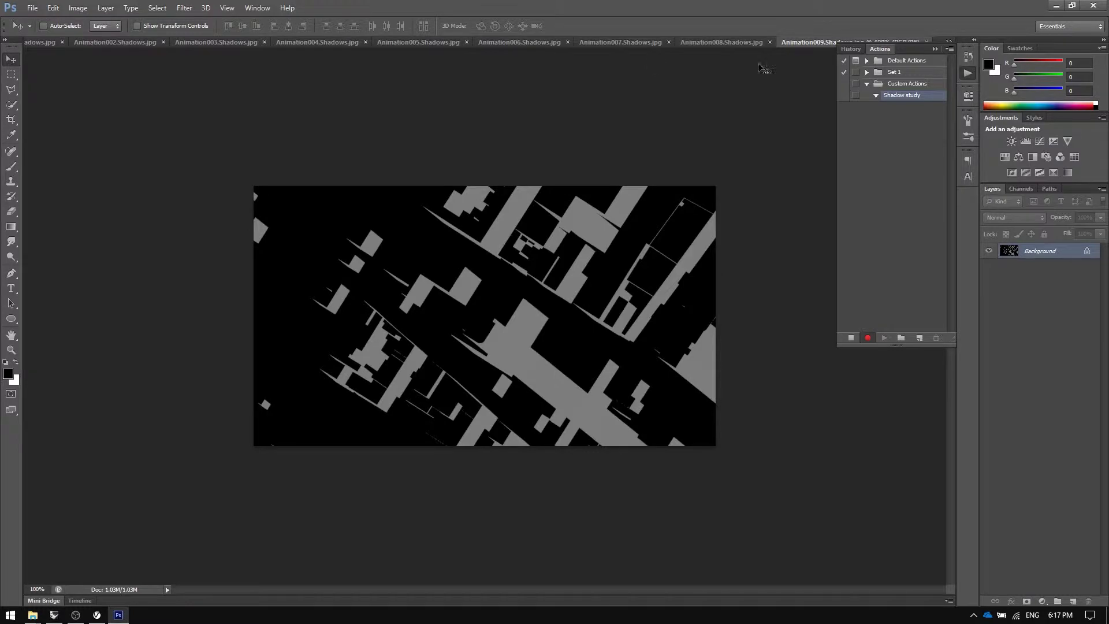
{"action": "left_click", "coordinate": [258, 8]}
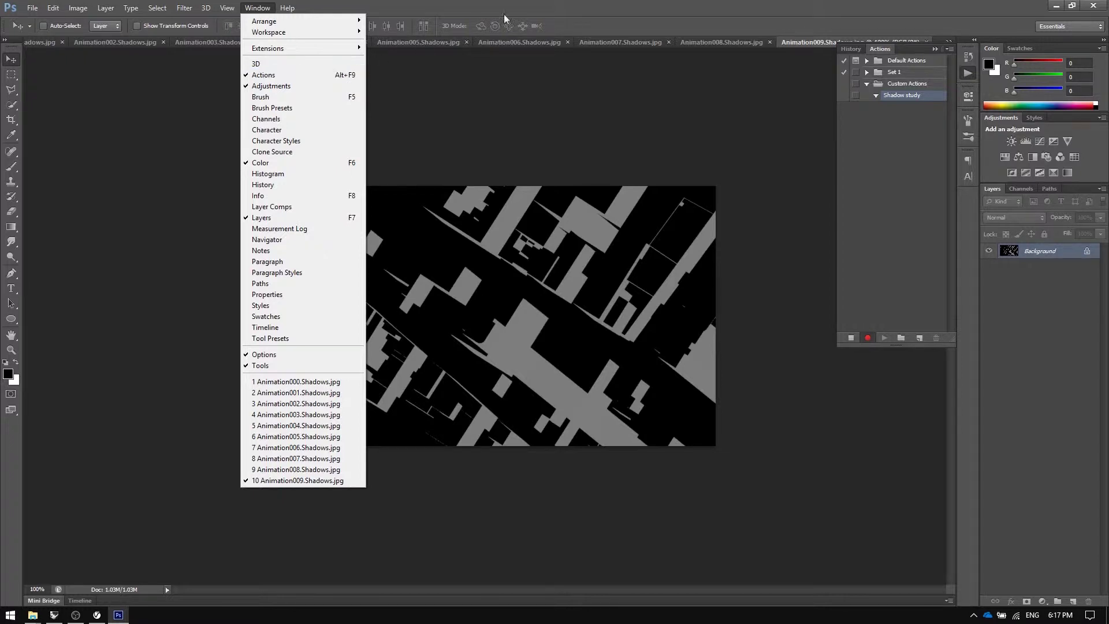
Add Invert and Threshold adjustment layers to Animation009, with the threshold level at 170.
{"action": "left_click", "coordinate": [630, 19]}
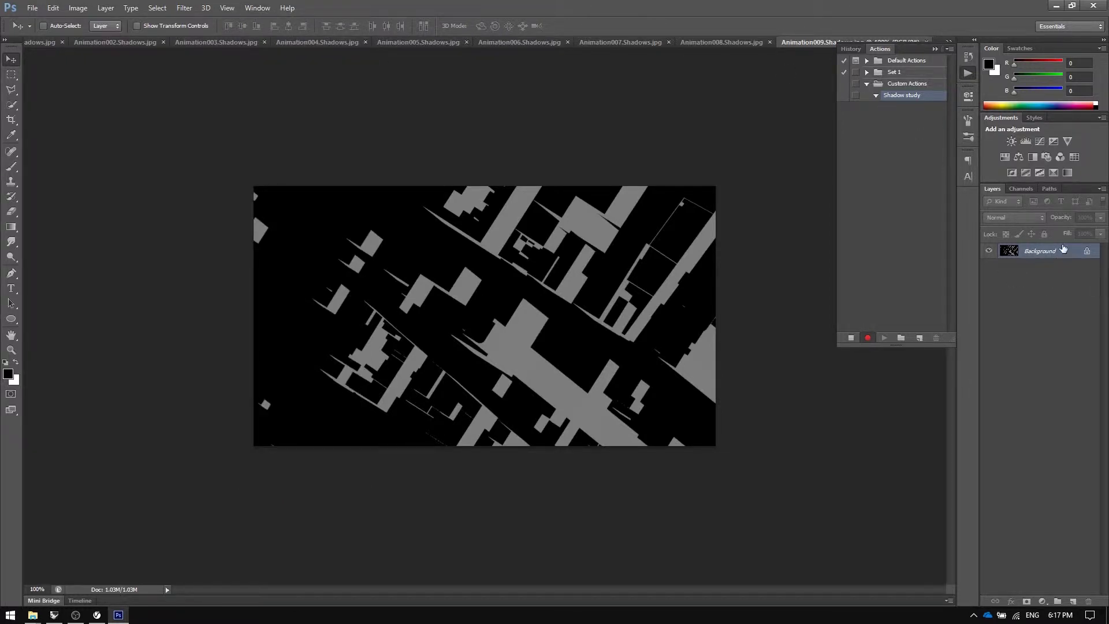
{"action": "left_click", "coordinate": [1012, 173]}
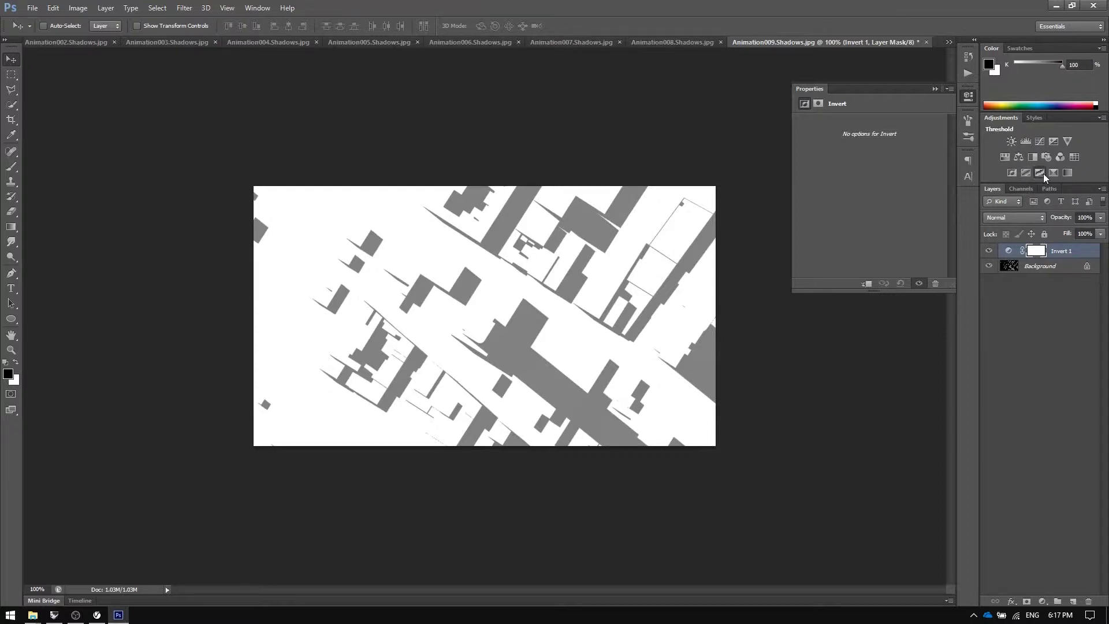
{"action": "left_click", "coordinate": [1040, 173]}
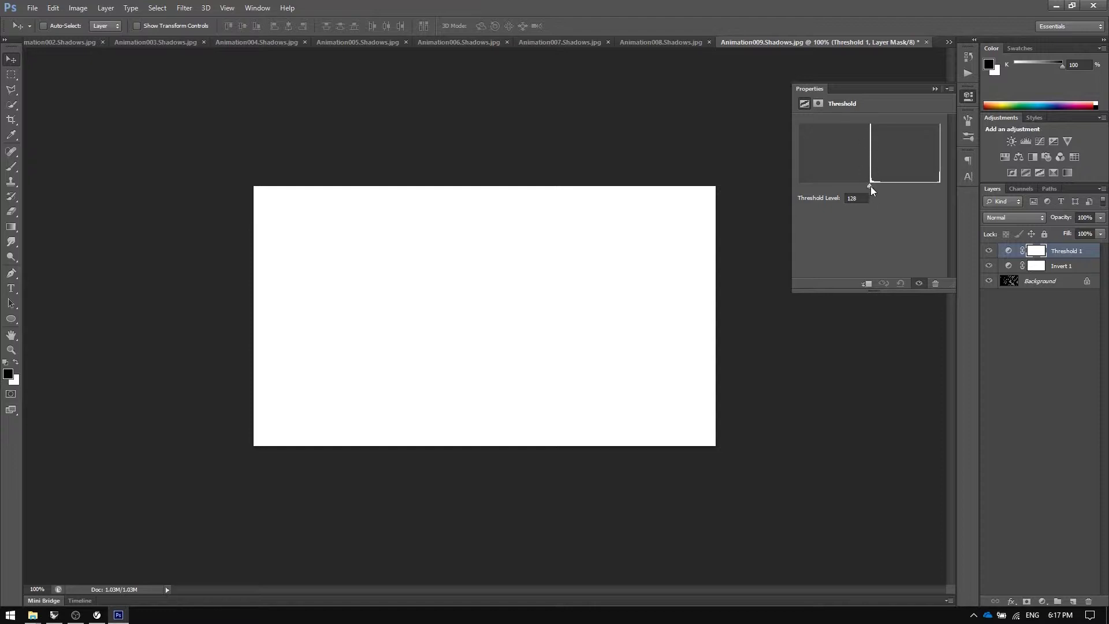
{"action": "mouse_move", "coordinate": [870, 186]}
{"action": "left_mouse_down"}
{"action": "mouse_move", "coordinate": [891, 186]}
{"action": "mouse_move", "coordinate": [881, 190]}
{"action": "left_mouse_up"}
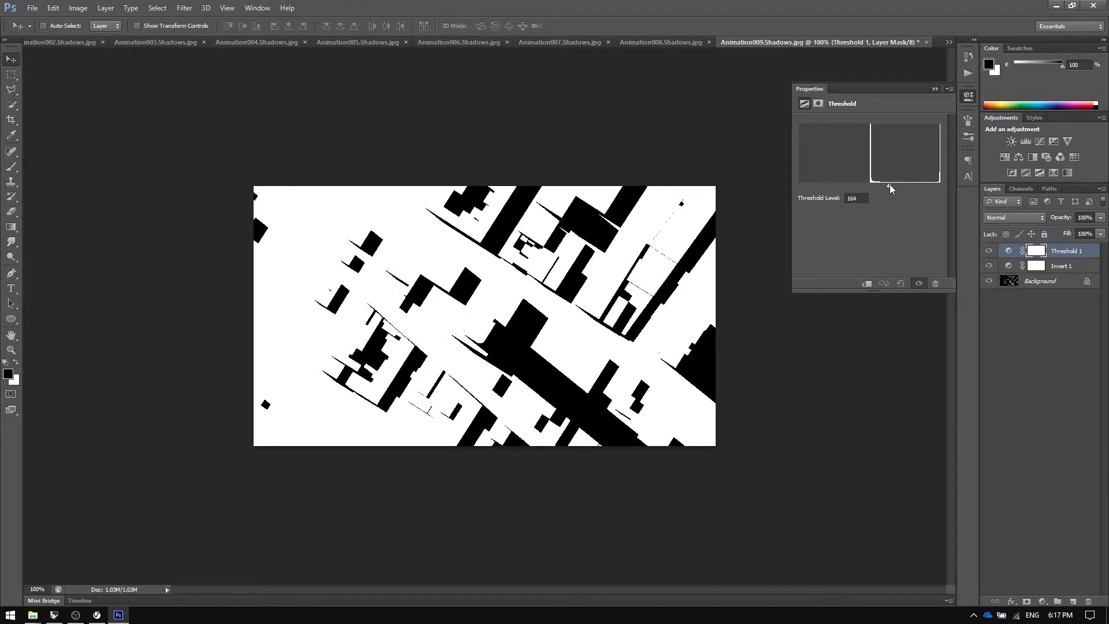
{"action": "left_click_drag", "start_coordinate": [893, 185], "coordinate": [898, 185]}
{"action": "left_click", "coordinate": [892, 186]}
{"action": "left_click", "coordinate": [934, 91]}
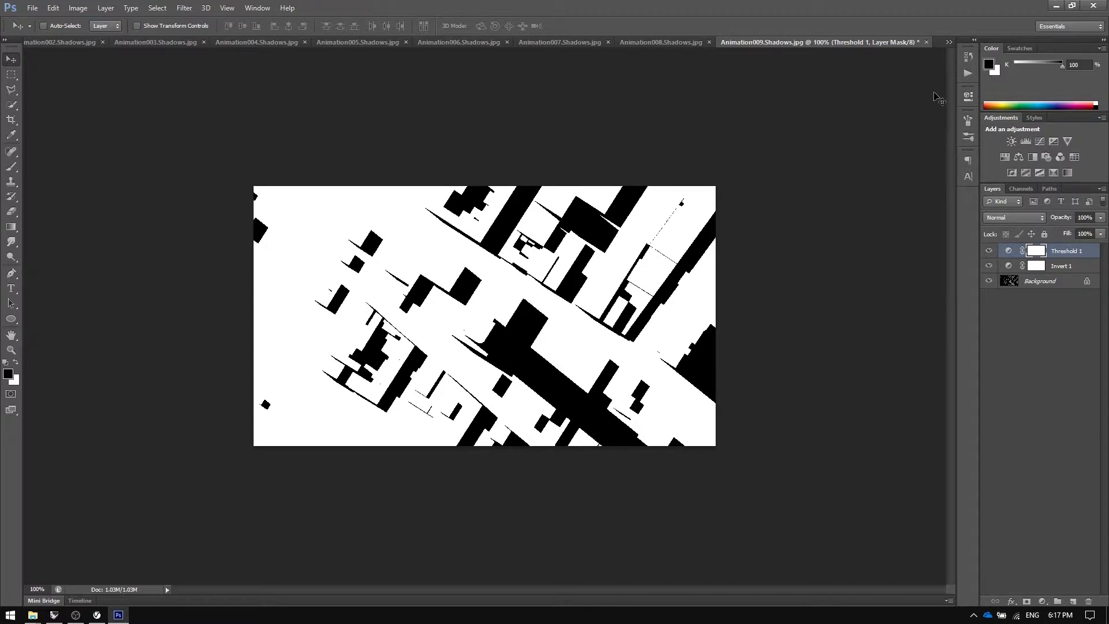
Merge Animation009's three layers into a single layer.
{"action": "left_click", "coordinate": [1068, 288], "text": "shift"}
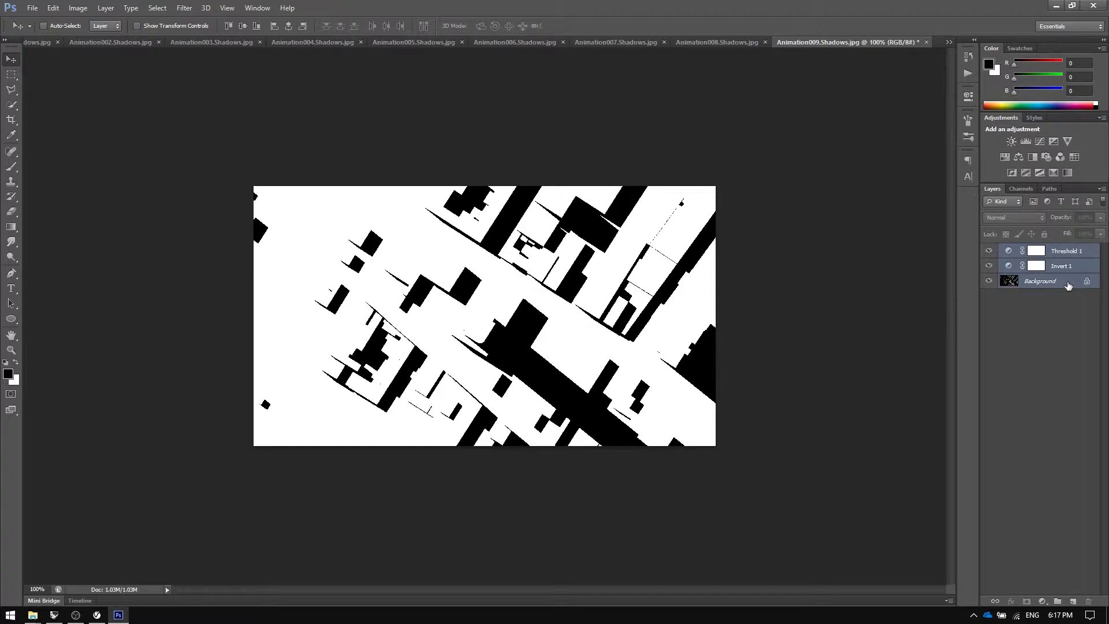
{"action": "right_click", "coordinate": [1068, 285]}
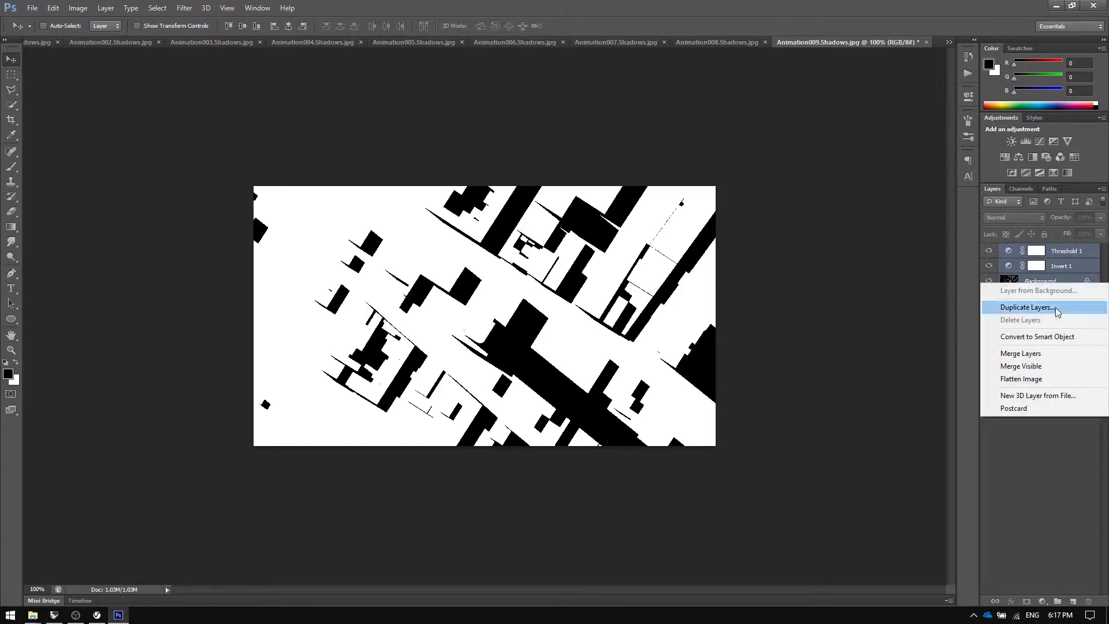
{"action": "left_click", "coordinate": [1034, 354]}
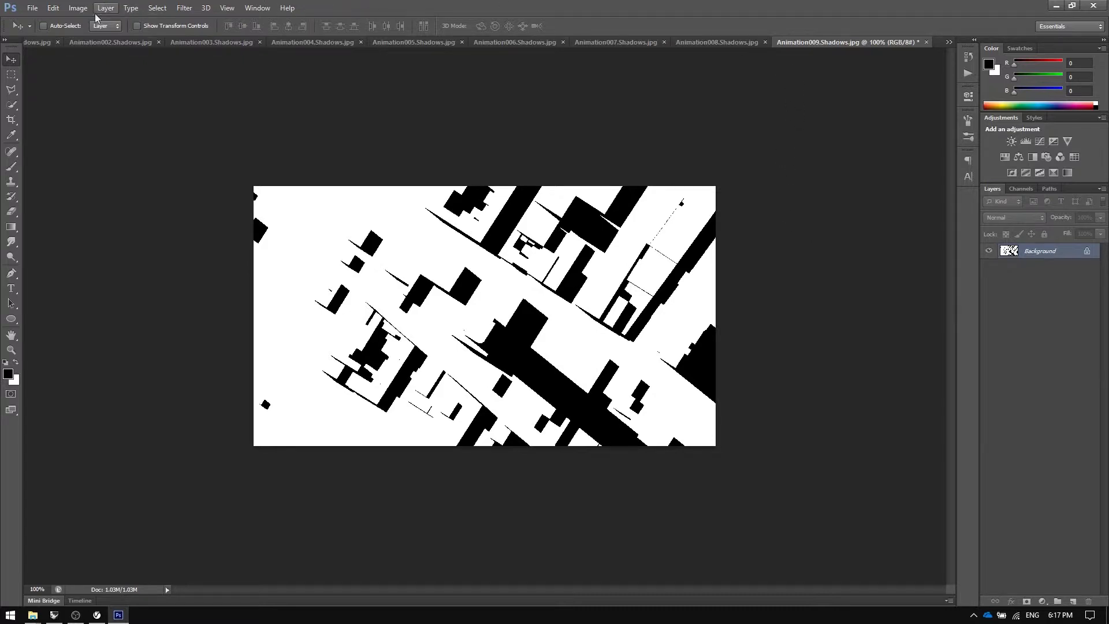
Save Animation009 with the default JPEG options and close it.
{"action": "left_click", "coordinate": [33, 8]}
{"action": "left_click", "coordinate": [52, 135]}
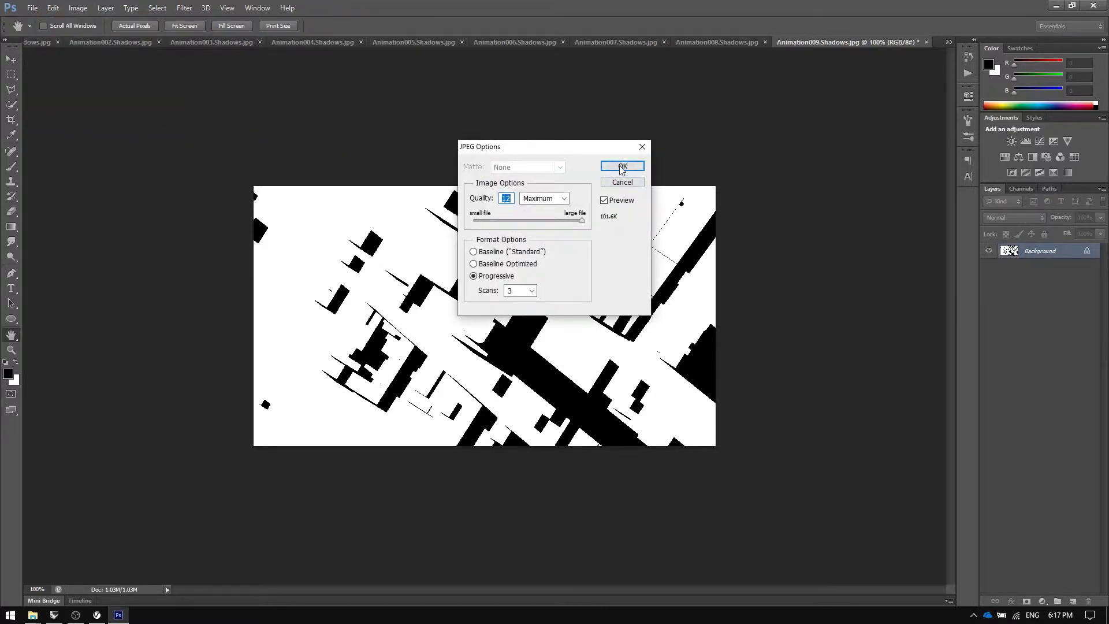
{"action": "left_click", "coordinate": [621, 166]}
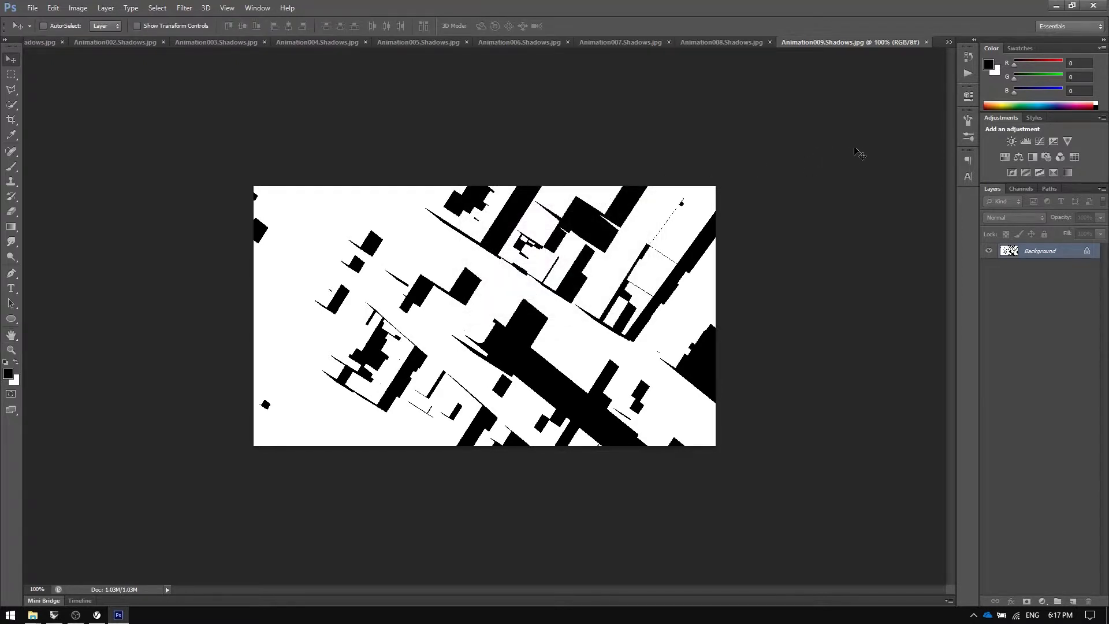
{"action": "key", "text": "ctrl+w"}
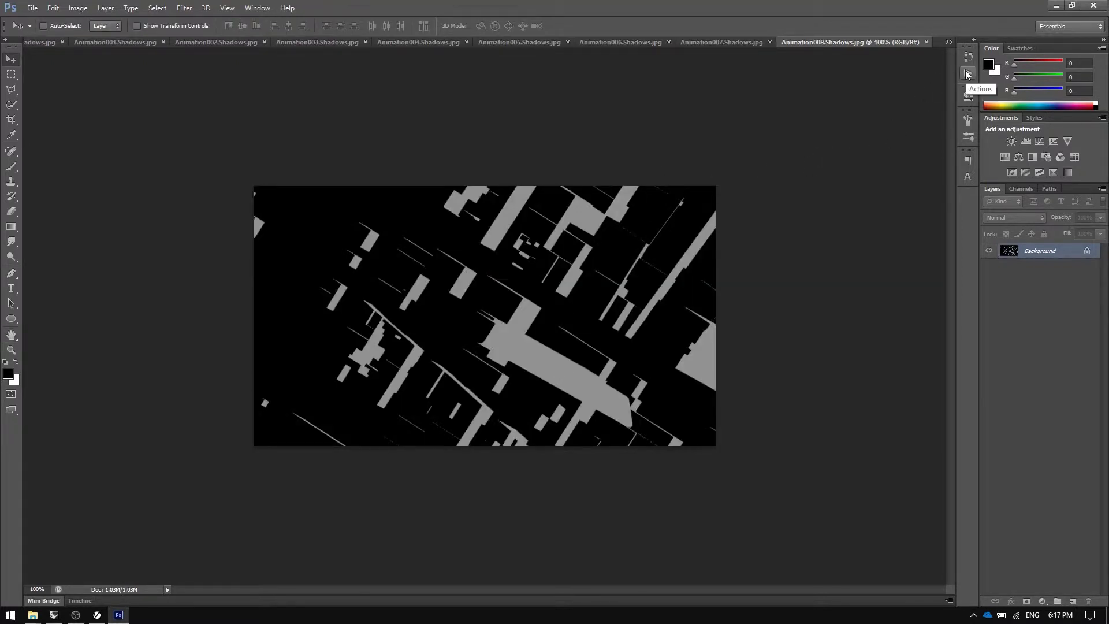
{"action": "left_click", "coordinate": [967, 74]}
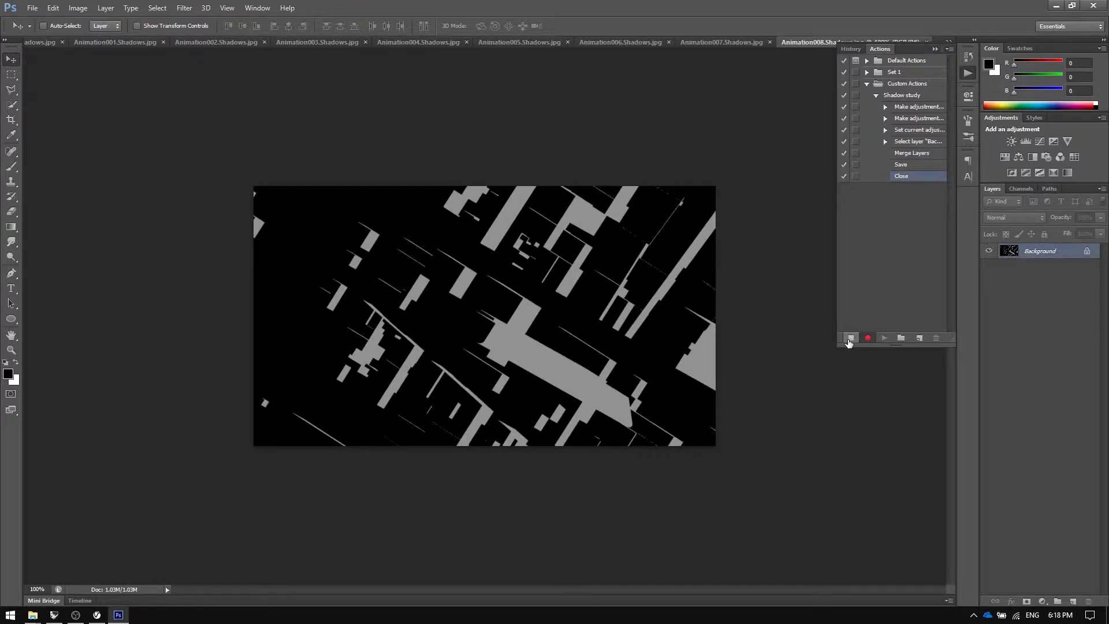
Stop recording, then play Shadow study on each remaining frame from Animation008 through Animation000.
{"action": "left_click", "coordinate": [850, 338]}
{"action": "left_click", "coordinate": [888, 97]}
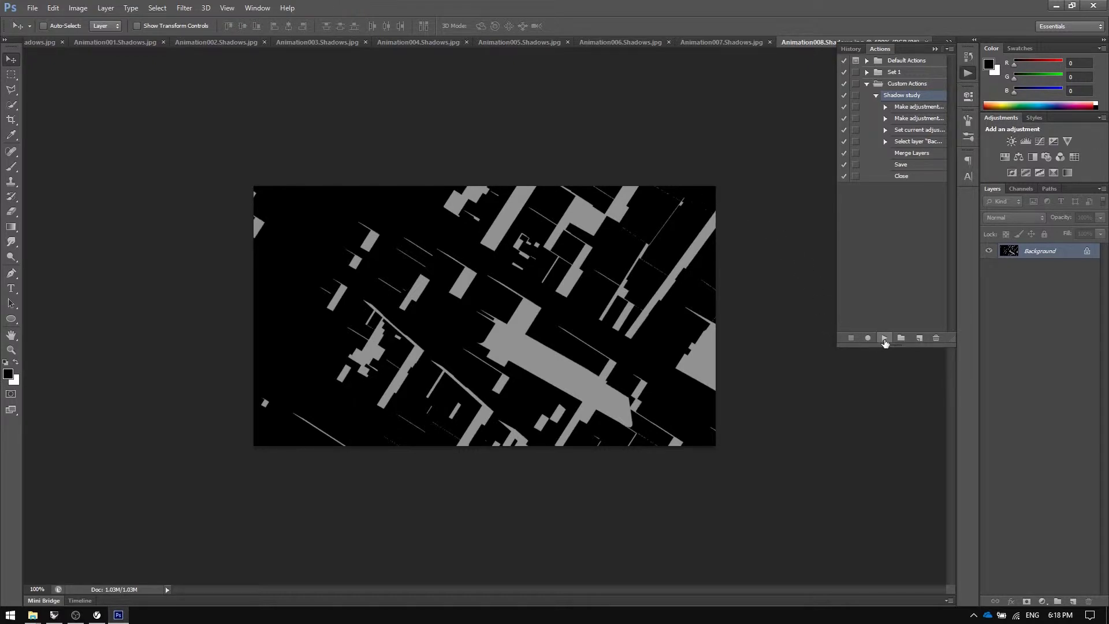
{"action": "left_click", "coordinate": [884, 339]}
{"action": "left_click", "coordinate": [884, 339]}
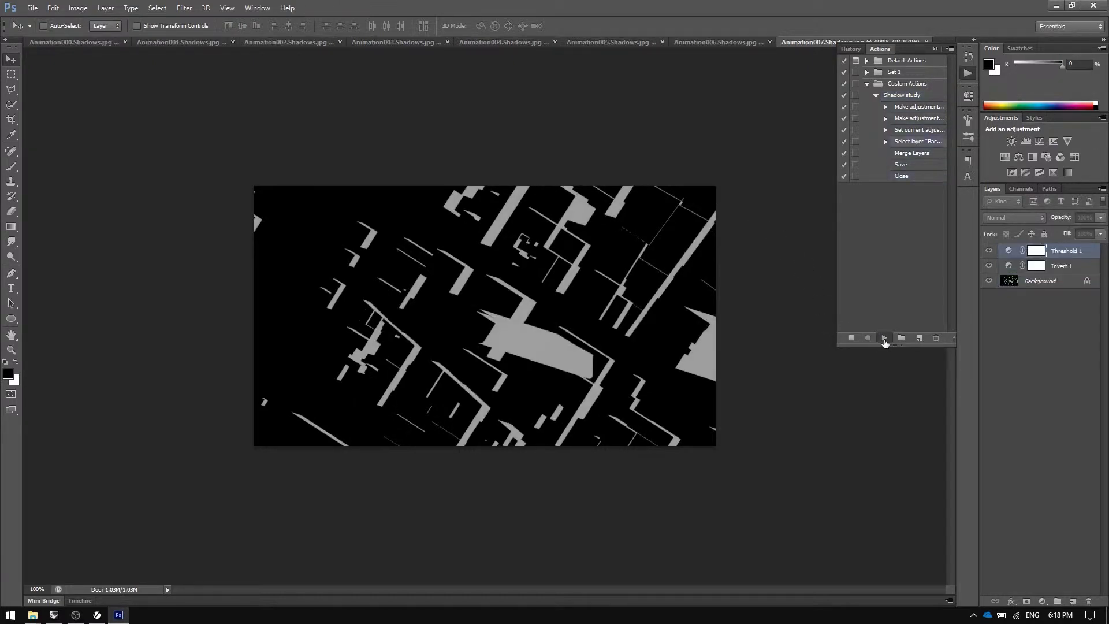
{"action": "left_click", "coordinate": [884, 339]}
{"action": "left_click", "coordinate": [884, 338]}
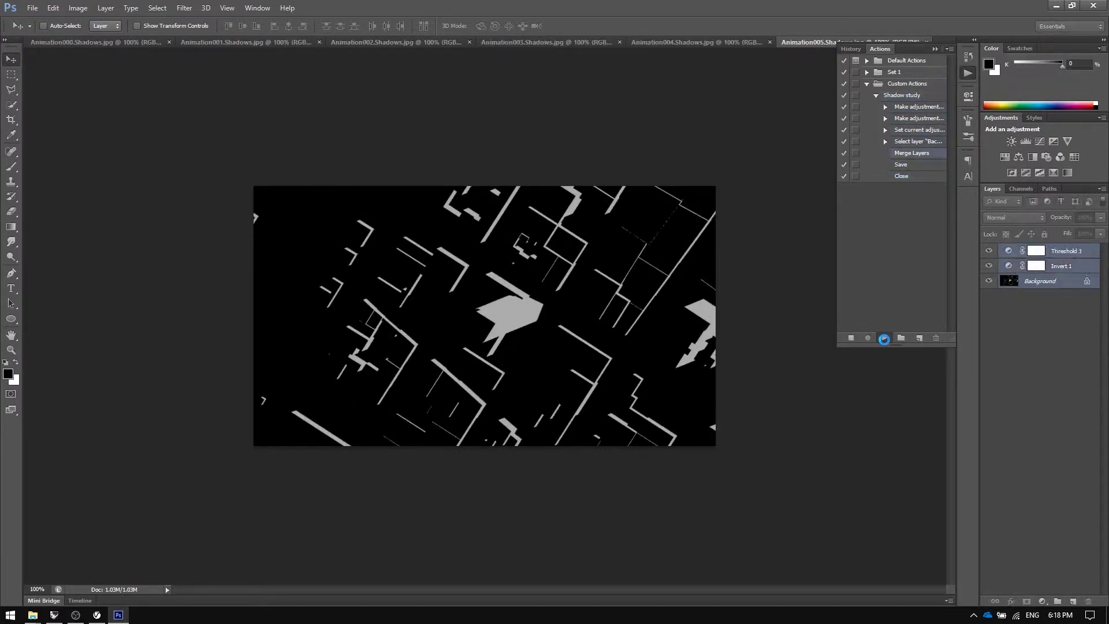
{"action": "left_click", "coordinate": [884, 338]}
{"action": "left_click", "coordinate": [884, 338]}
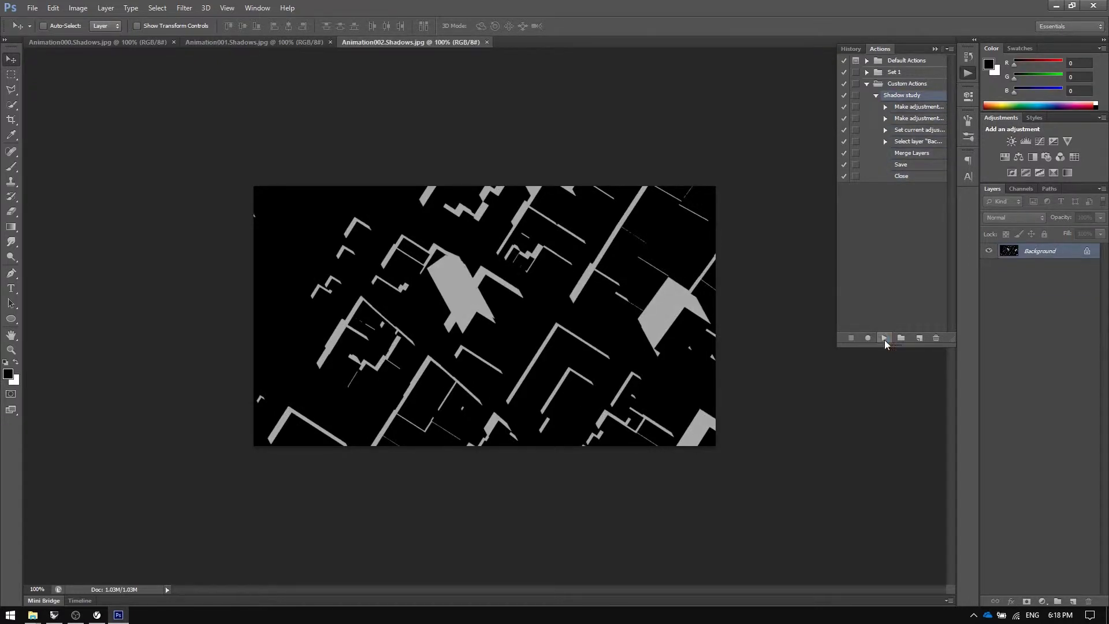
{"action": "left_click", "coordinate": [885, 338]}
{"action": "left_click", "coordinate": [885, 339]}
{"action": "left_click", "coordinate": [884, 338]}
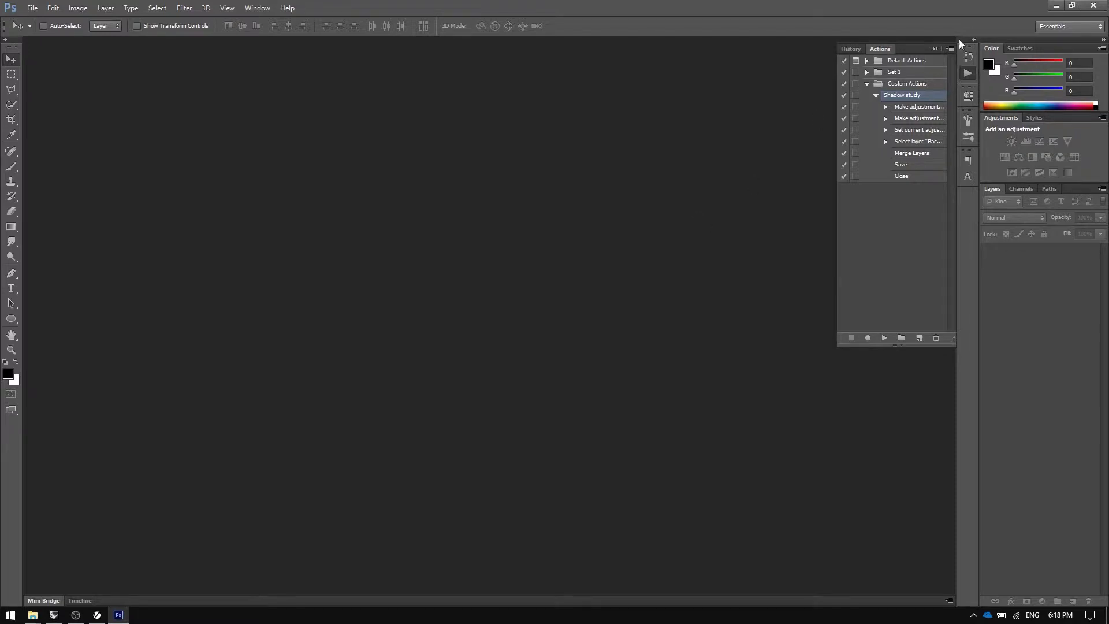
Preview the processed shadow frames in New folder, then close Photo Viewer, Explorer and Photoshop.
{"action": "left_click", "coordinate": [937, 53]}
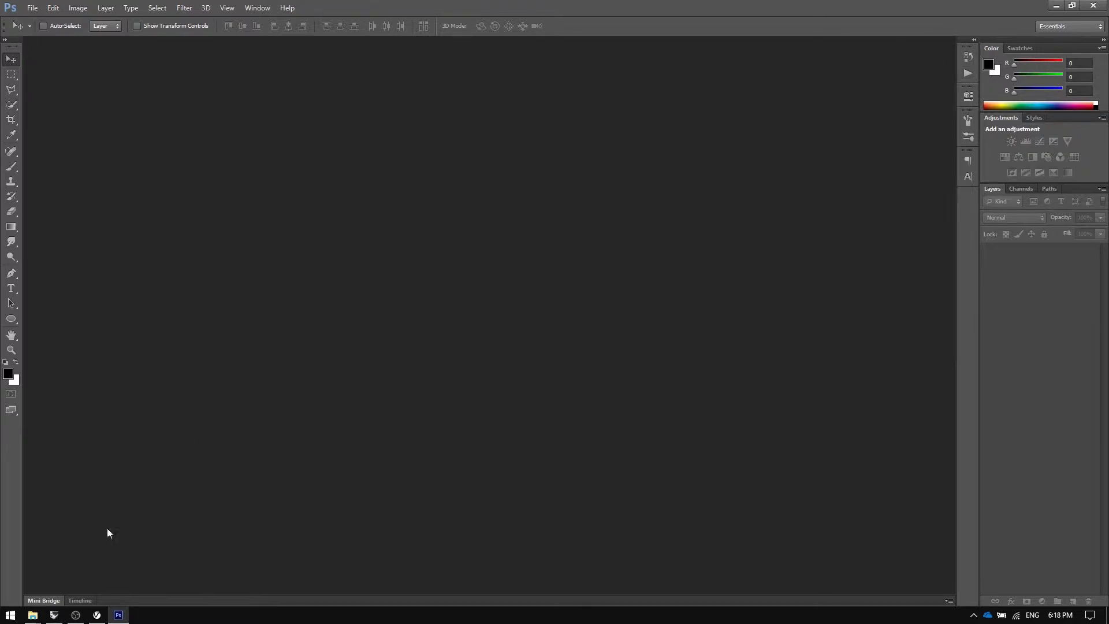
{"action": "left_click", "coordinate": [33, 615]}
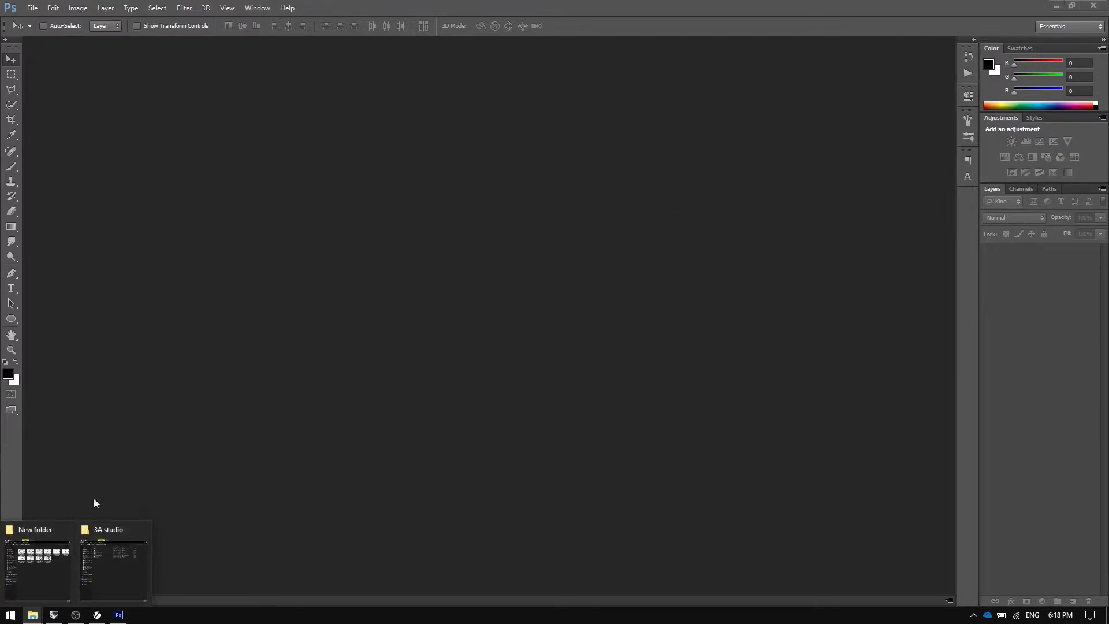
{"action": "left_click", "coordinate": [37, 569]}
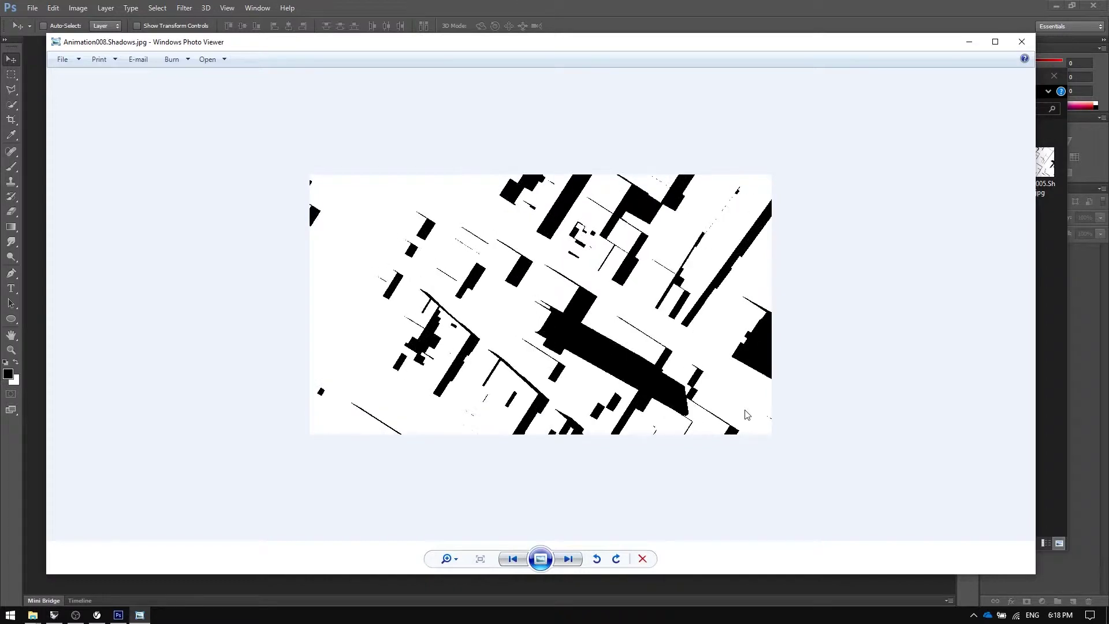
{"action": "key", "text": "Right"}
{"action": "key", "text": "Right"}
{"action": "key", "text": "Right"}
{"action": "key", "text": "Right"}
{"action": "key", "text": "Right"}
{"action": "key", "text": "Right"}
{"action": "key", "text": "Right"}
{"action": "key", "text": "Right"}
{"action": "left_click", "coordinate": [1022, 41]}
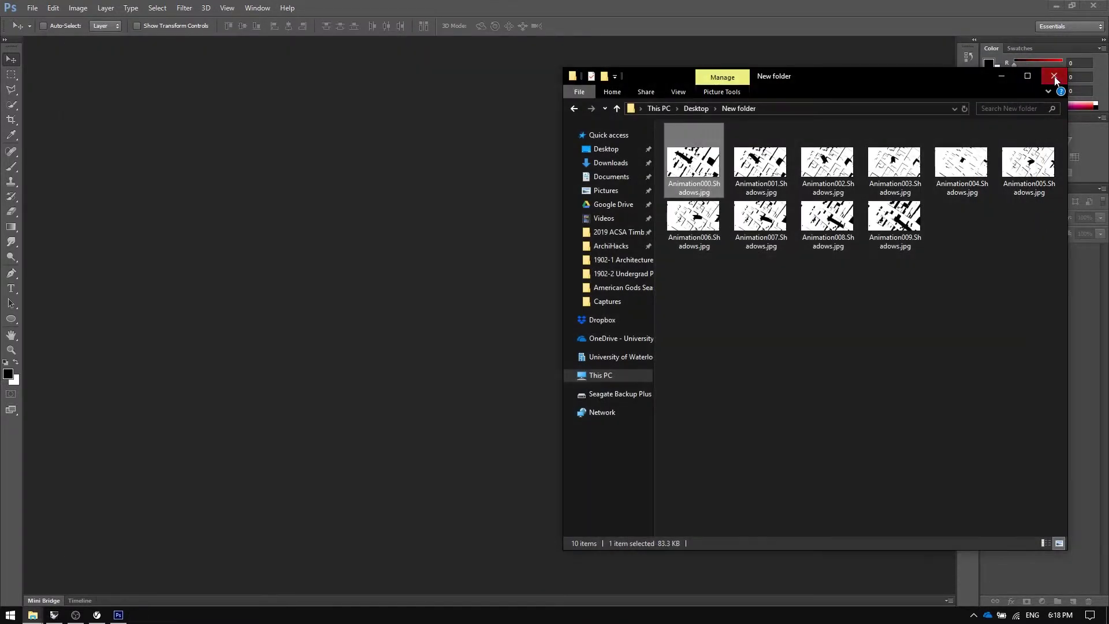
{"action": "left_click", "coordinate": [1052, 72]}
{"action": "left_click", "coordinate": [1093, 5]}
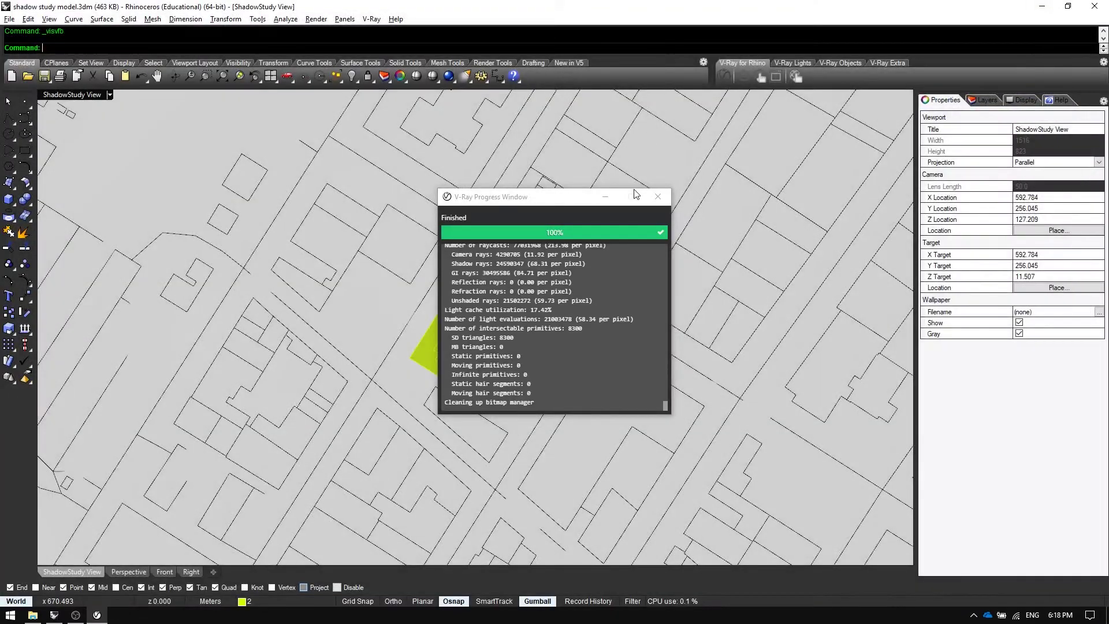
Close the progress window, rerun Render, and view the RGB color channel in the frame buffer.
{"action": "left_click", "coordinate": [657, 198]}
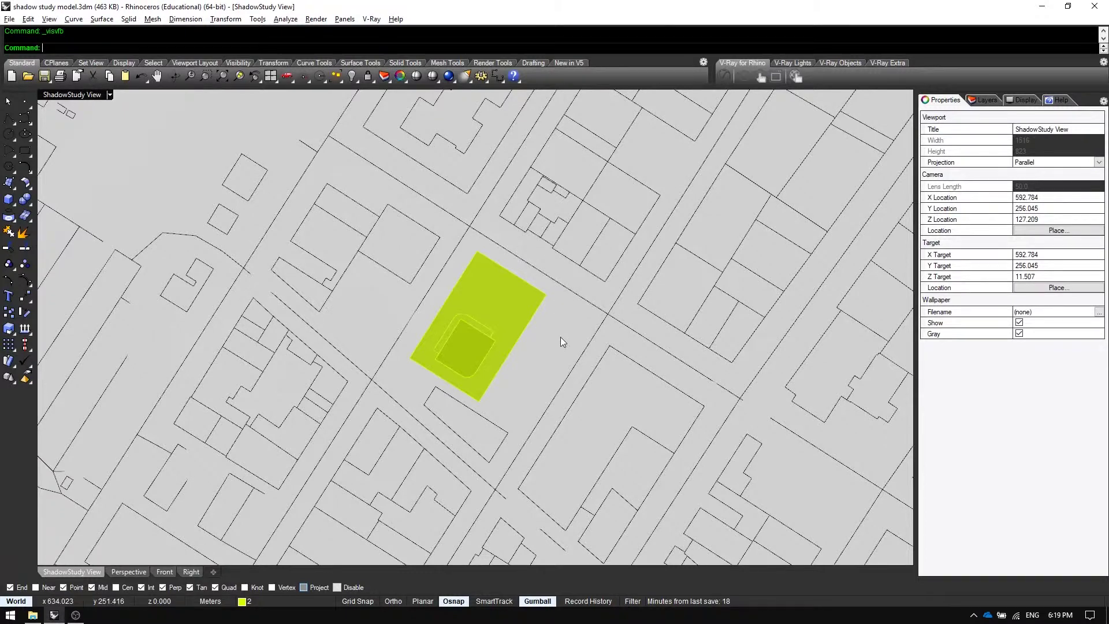
{"action": "type", "text": "Render"}
{"action": "key", "text": "Return"}
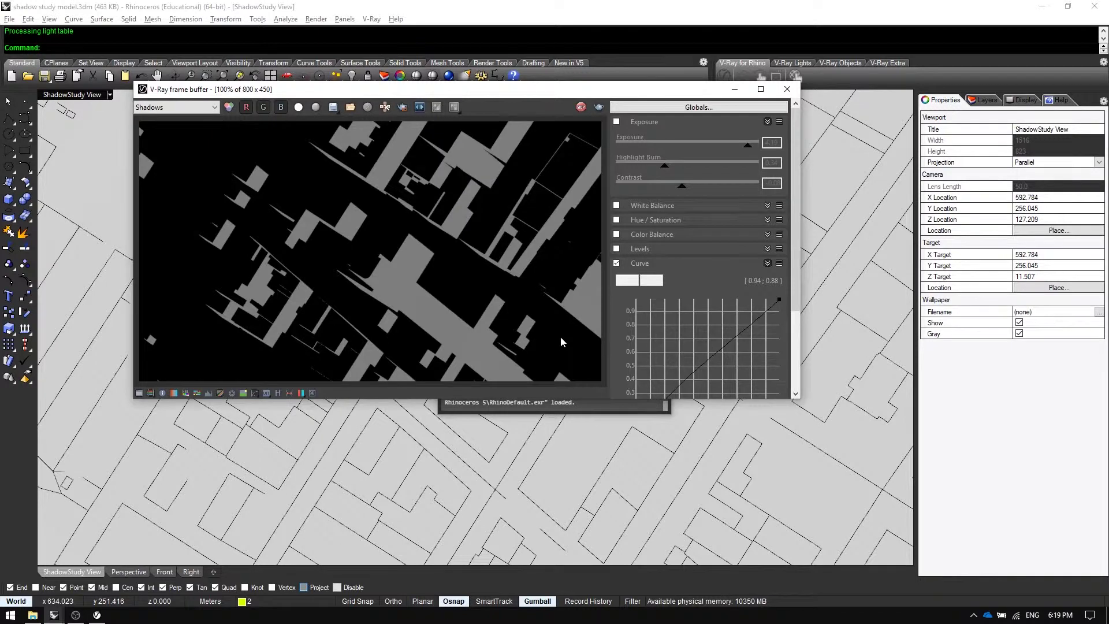
{"action": "left_click", "coordinate": [173, 106]}
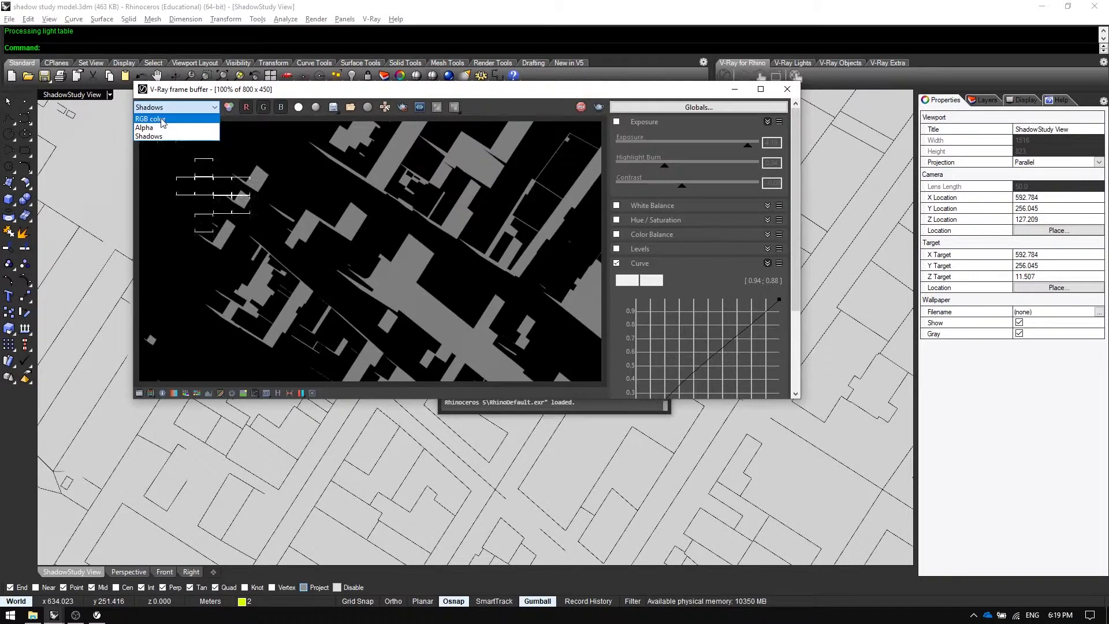
{"action": "left_click", "coordinate": [156, 118]}
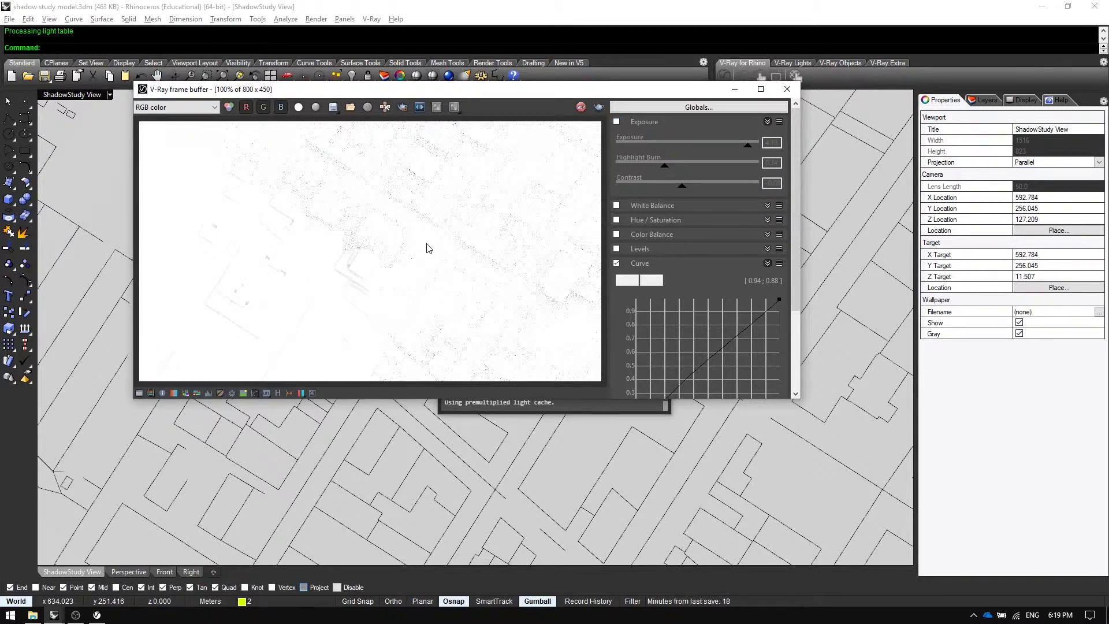
Enable exposure correction with exposure -0.08, highlight burn 0.63 and contrast 0.44.
{"action": "left_click", "coordinate": [616, 123]}
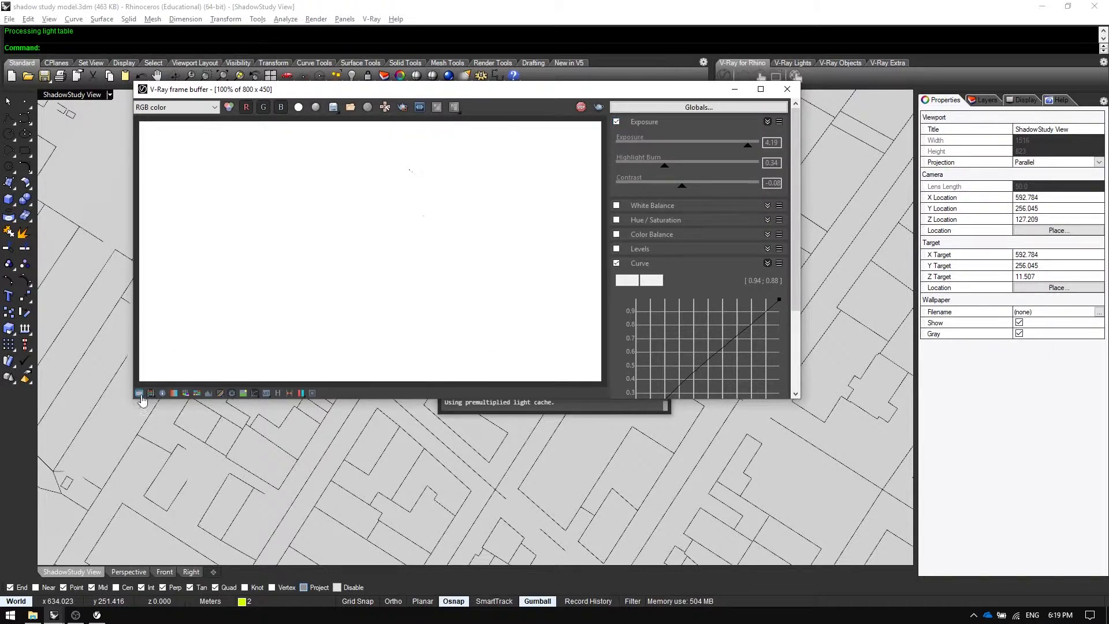
{"action": "left_click", "coordinate": [139, 393]}
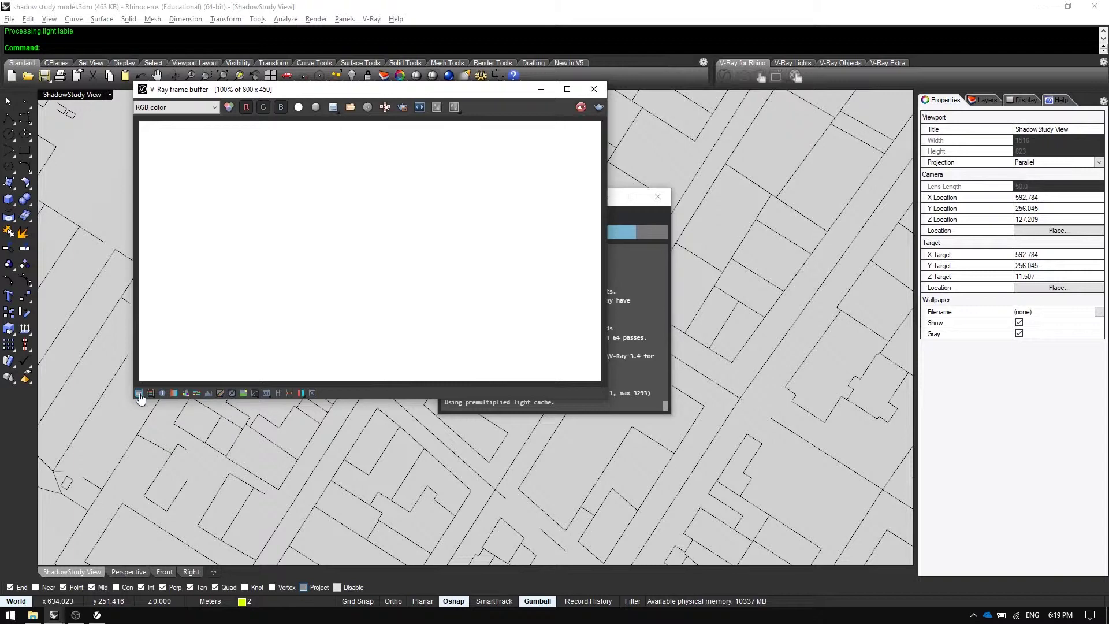
{"action": "left_click", "coordinate": [140, 393]}
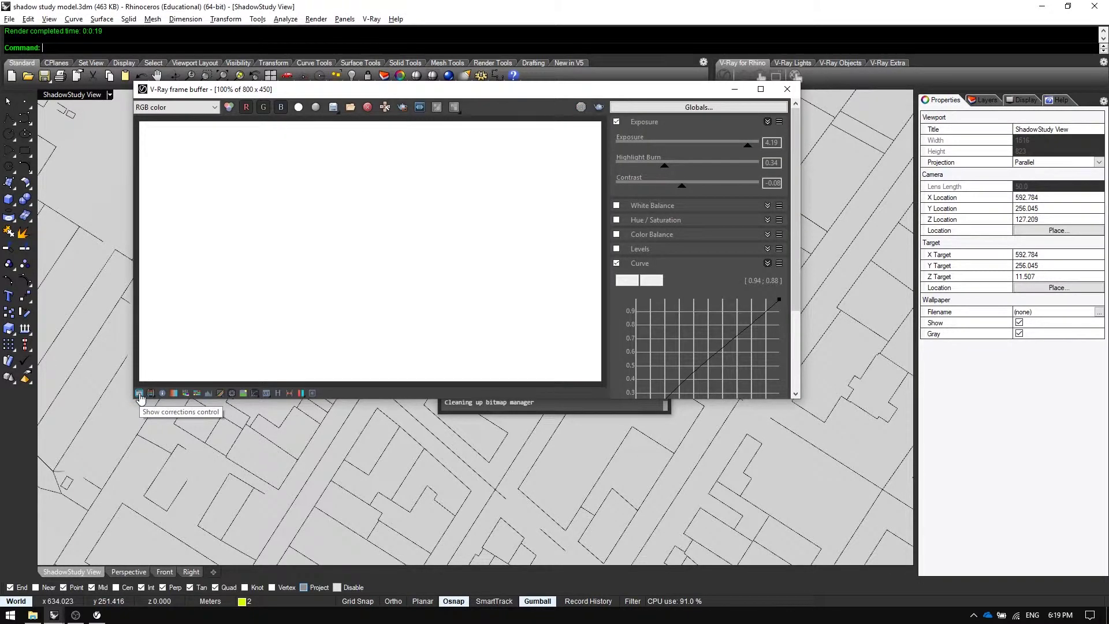
{"action": "left_click", "coordinate": [616, 121]}
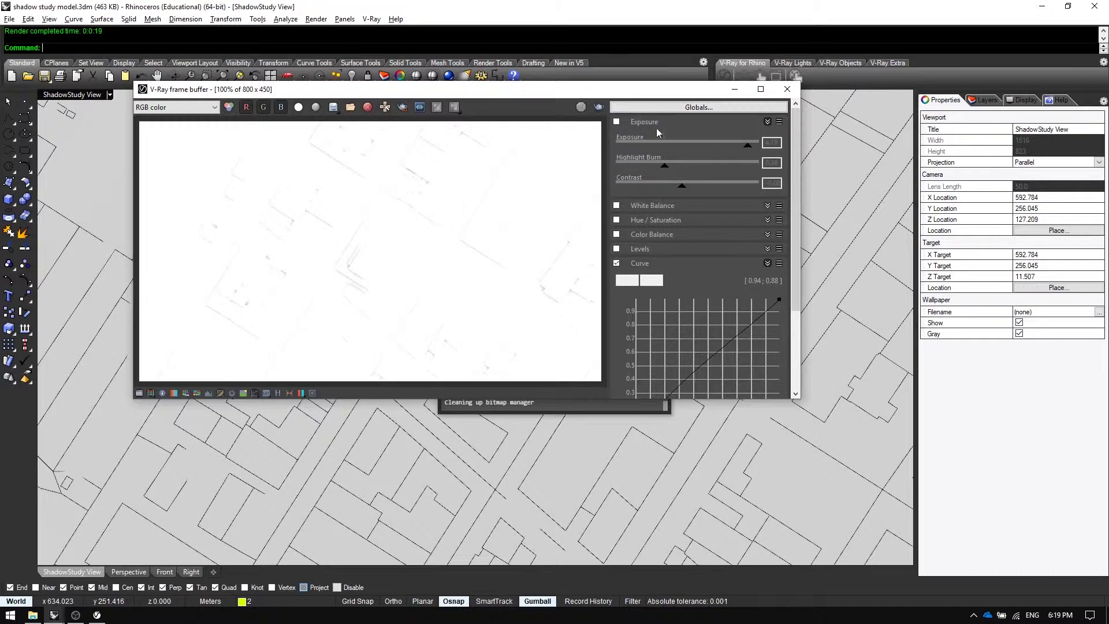
{"action": "left_click", "coordinate": [616, 122]}
{"action": "left_click_drag", "start_coordinate": [747, 145], "coordinate": [720, 197]}
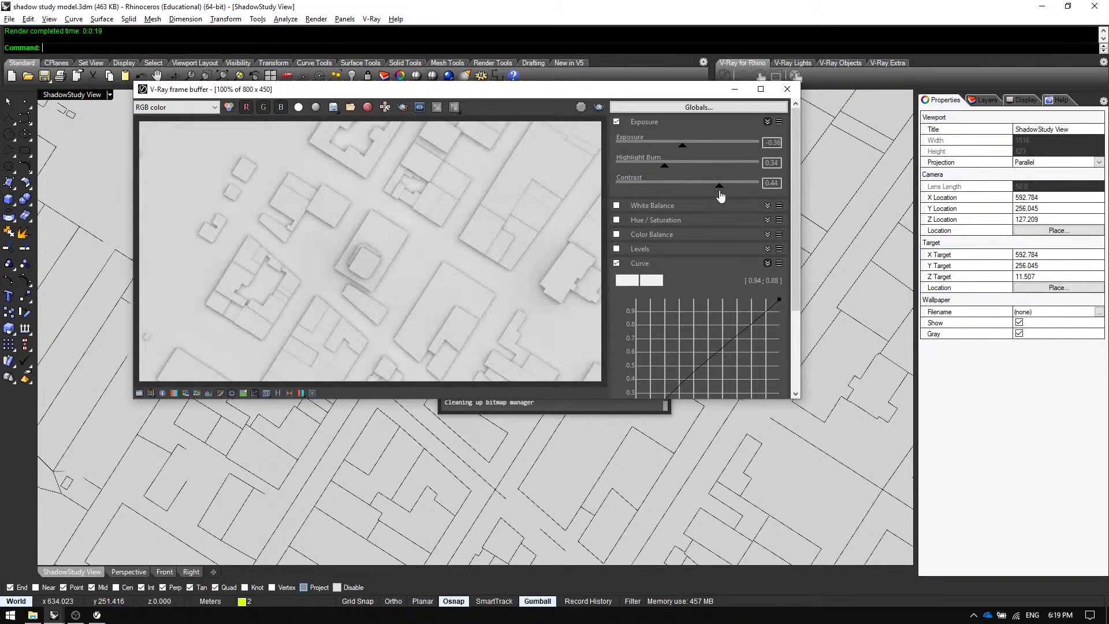
{"action": "mouse_move", "coordinate": [666, 167]}
{"action": "left_mouse_down"}
{"action": "mouse_move", "coordinate": [707, 175]}
{"action": "mouse_move", "coordinate": [683, 151]}
{"action": "left_mouse_up"}
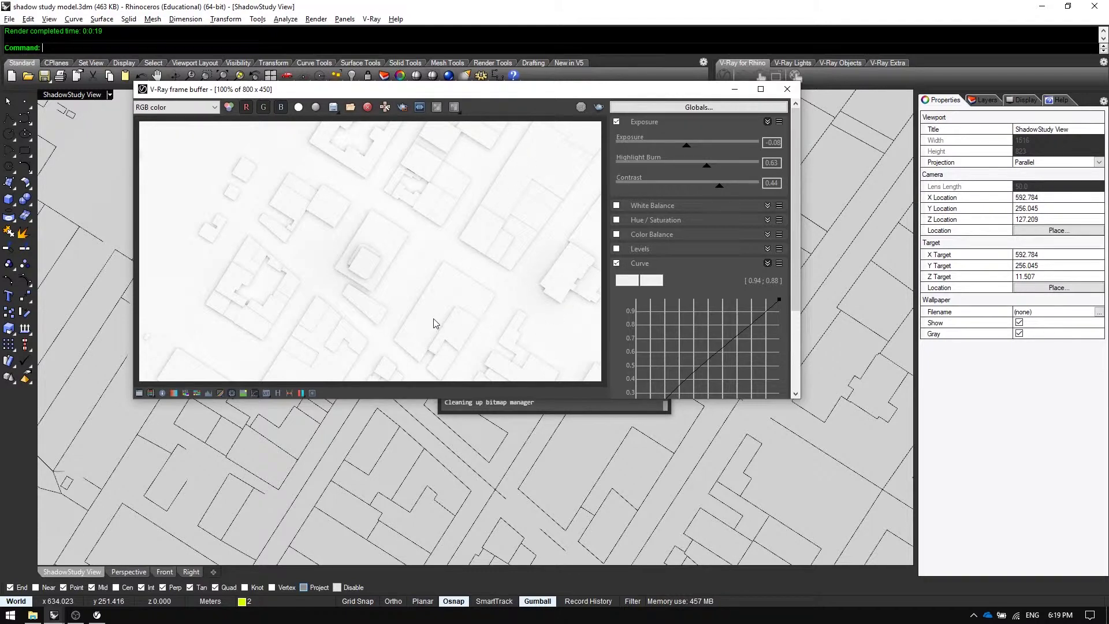
{"action": "left_click", "coordinate": [333, 107]}
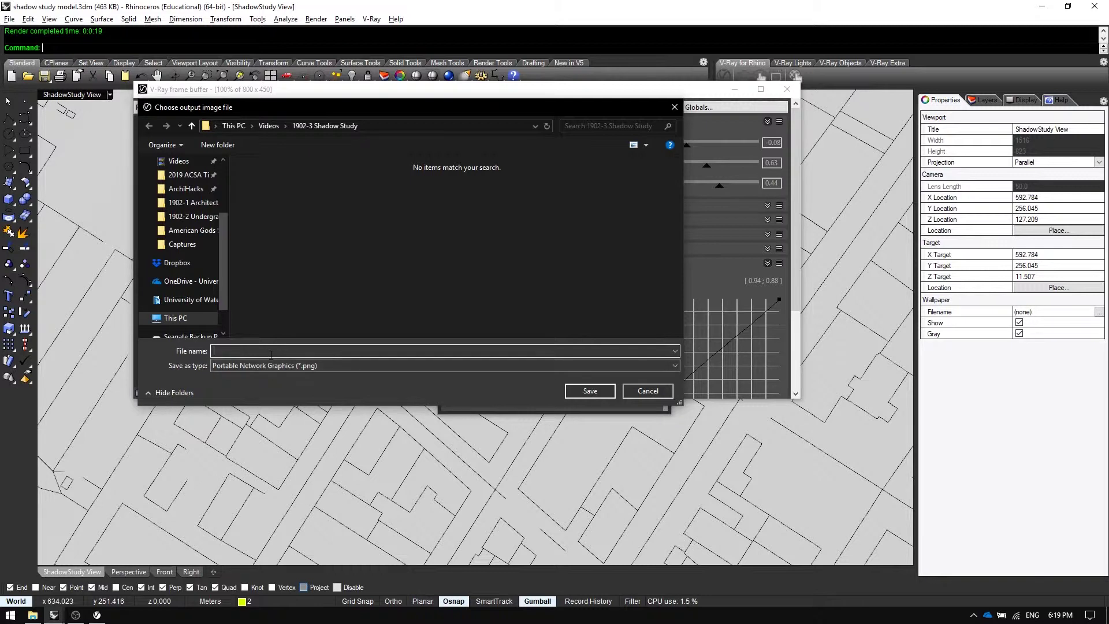
Save the render as the PNG Base in the Desktop's New folder and close the frame buffer.
{"action": "left_click_drag", "start_coordinate": [224, 213], "coordinate": [227, 162]}
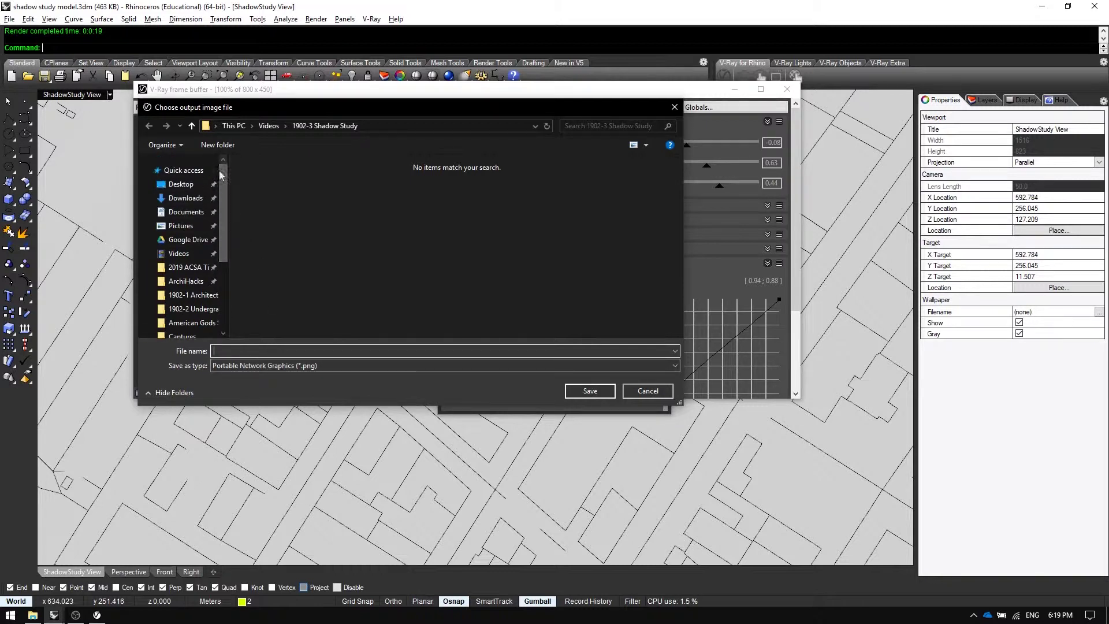
{"action": "left_click", "coordinate": [181, 185]}
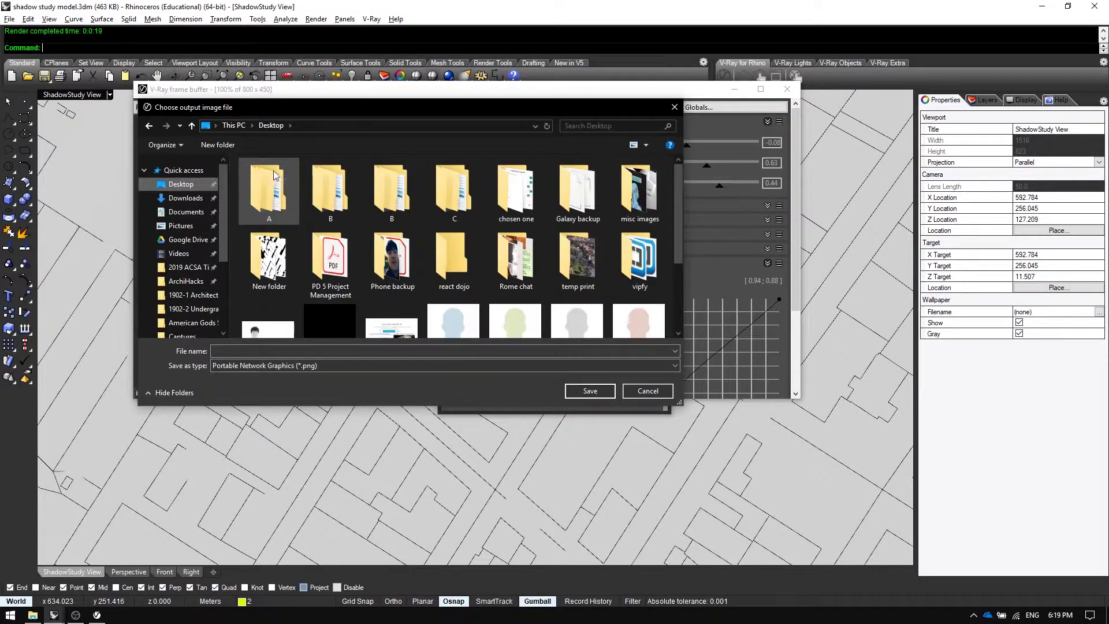
{"action": "double_click", "coordinate": [467, 249]}
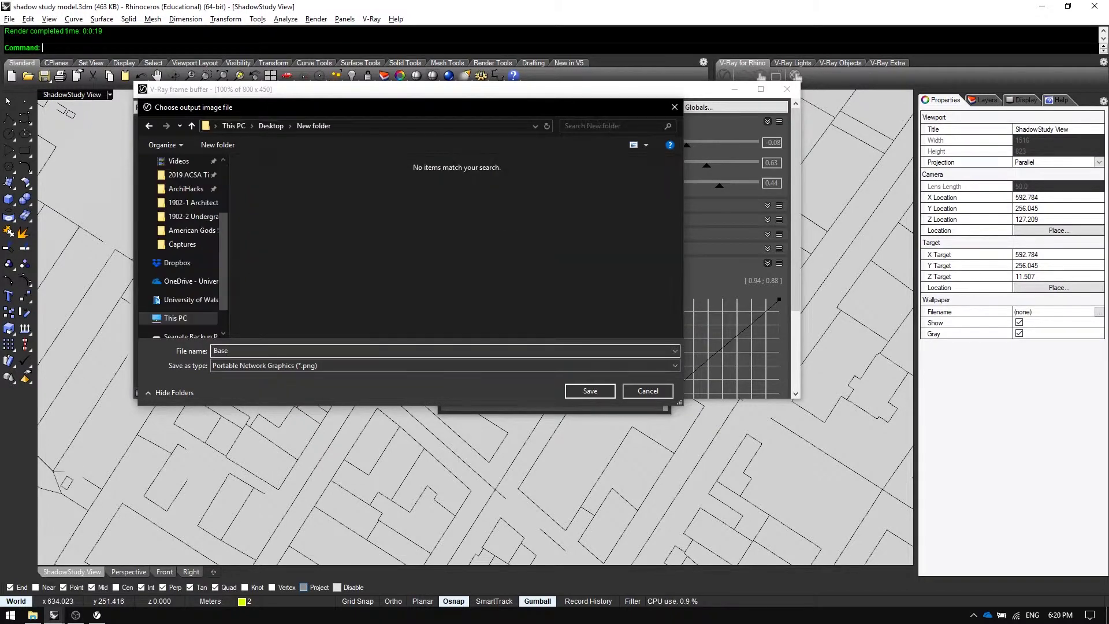
{"action": "key", "text": "Return"}
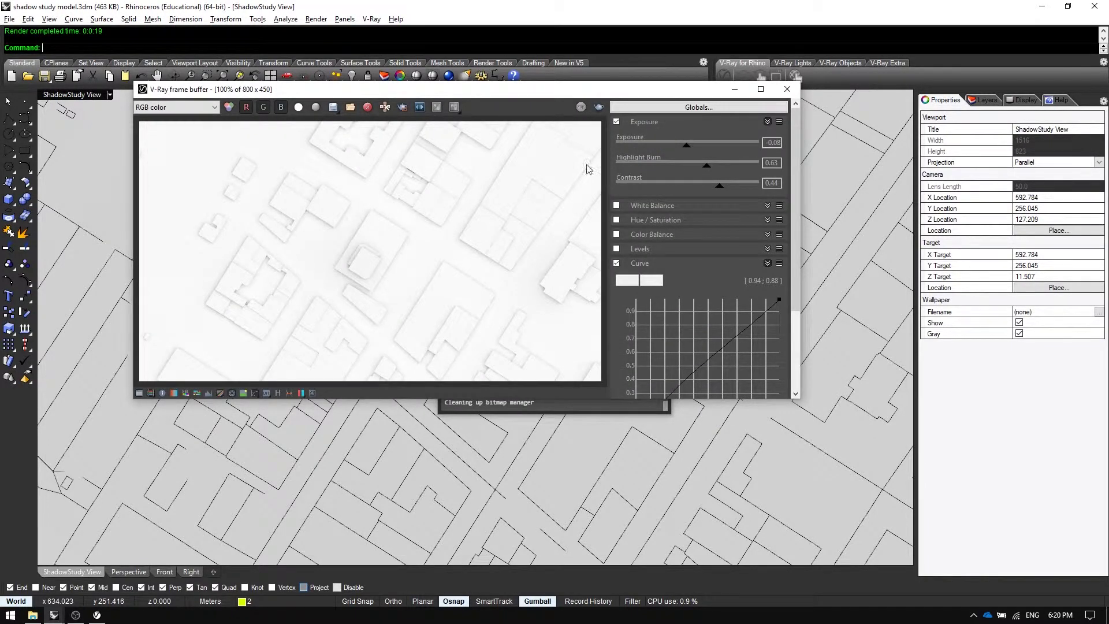
{"action": "left_click", "coordinate": [787, 89]}
Turn on Material Override in the V-Ray Asset Editor settings.
{"action": "left_click", "coordinate": [659, 194]}
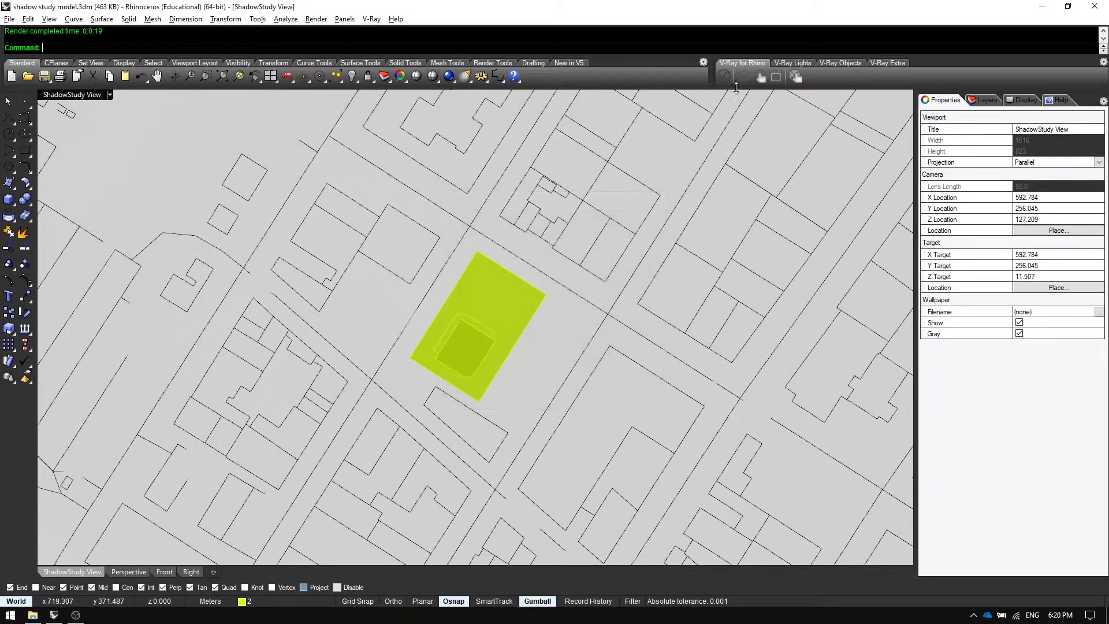
{"action": "left_click", "coordinate": [726, 77]}
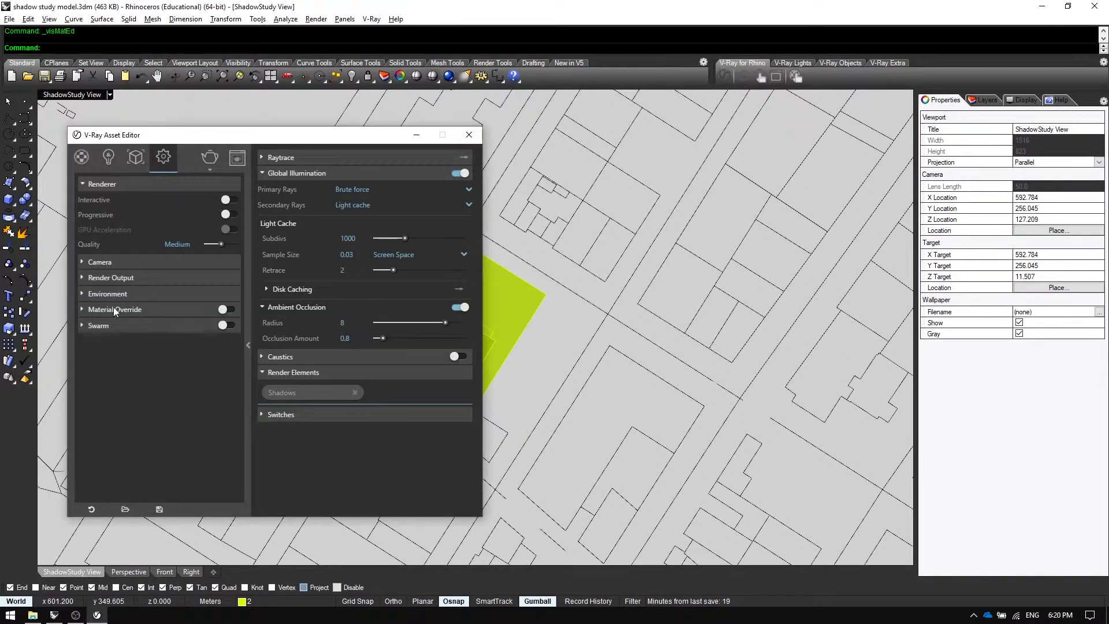
{"action": "left_click", "coordinate": [86, 312]}
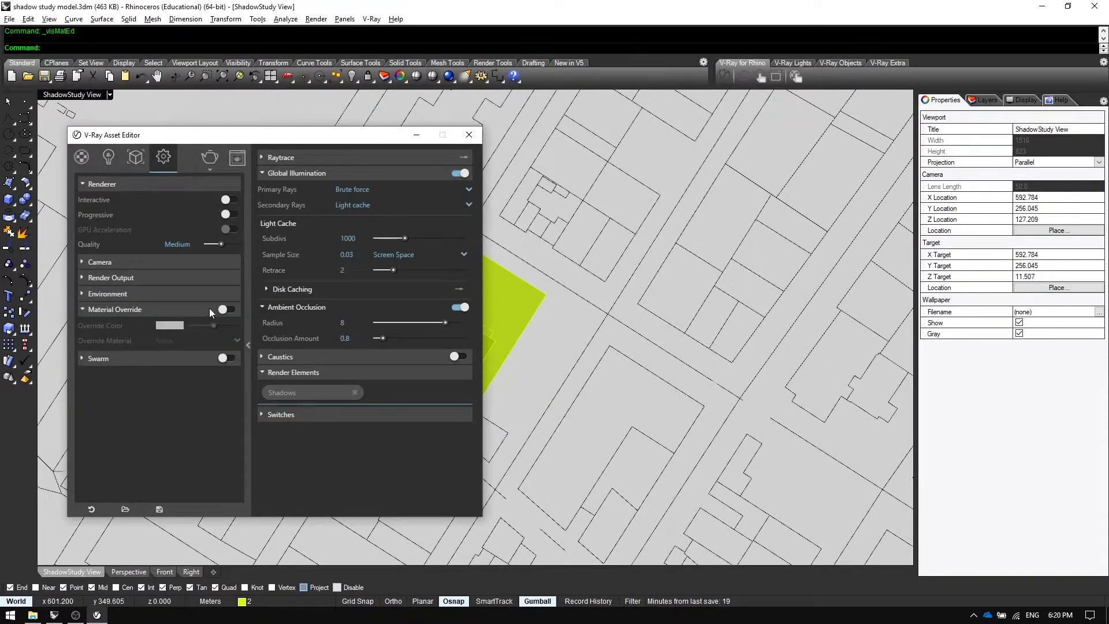
{"action": "left_click", "coordinate": [228, 310]}
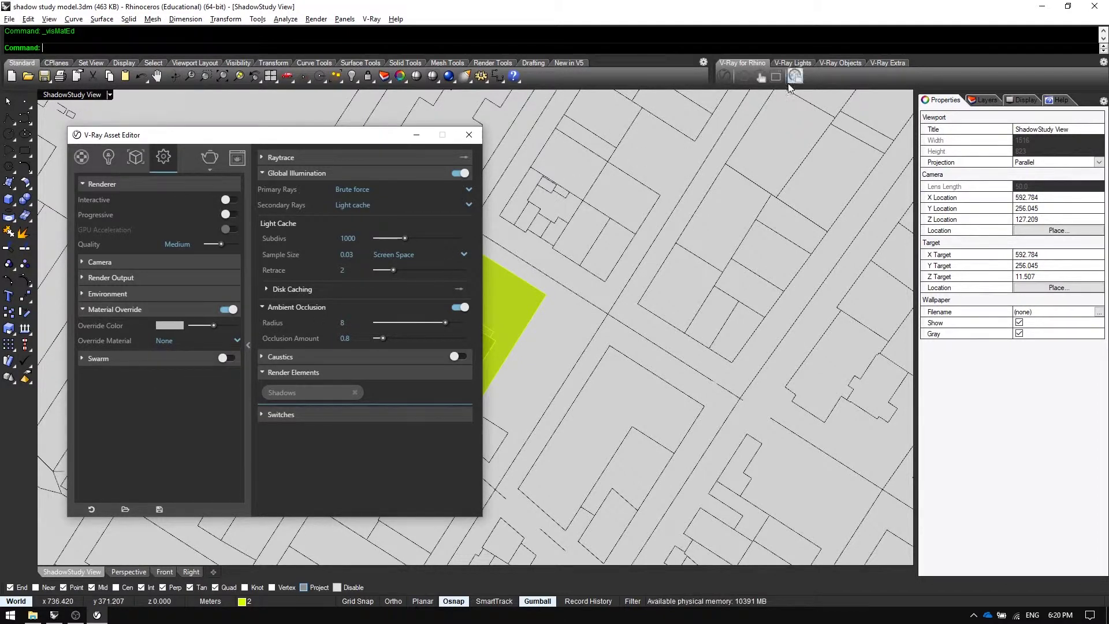
Add a Generic material with a white Diffuse colour.
{"action": "left_click", "coordinate": [82, 157]}
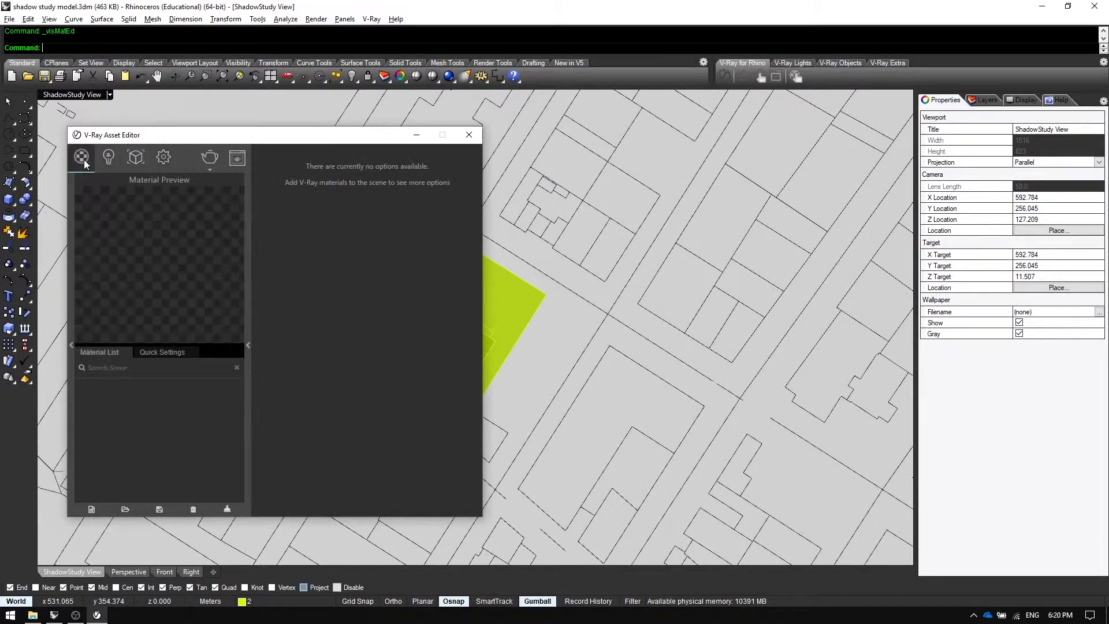
{"action": "left_click", "coordinate": [91, 509]}
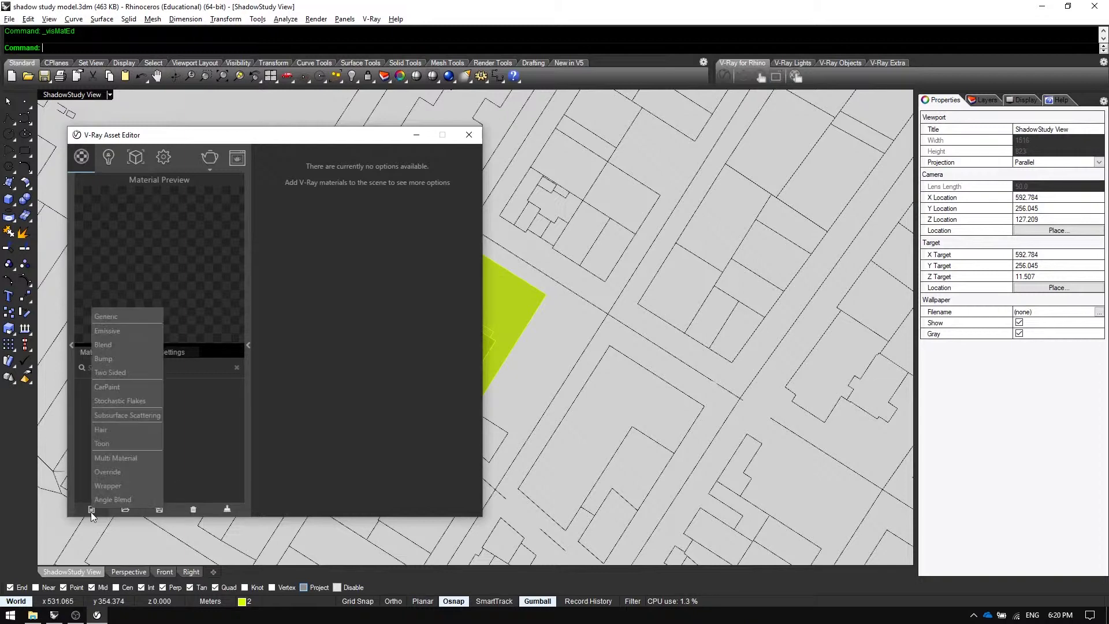
{"action": "left_click", "coordinate": [134, 315]}
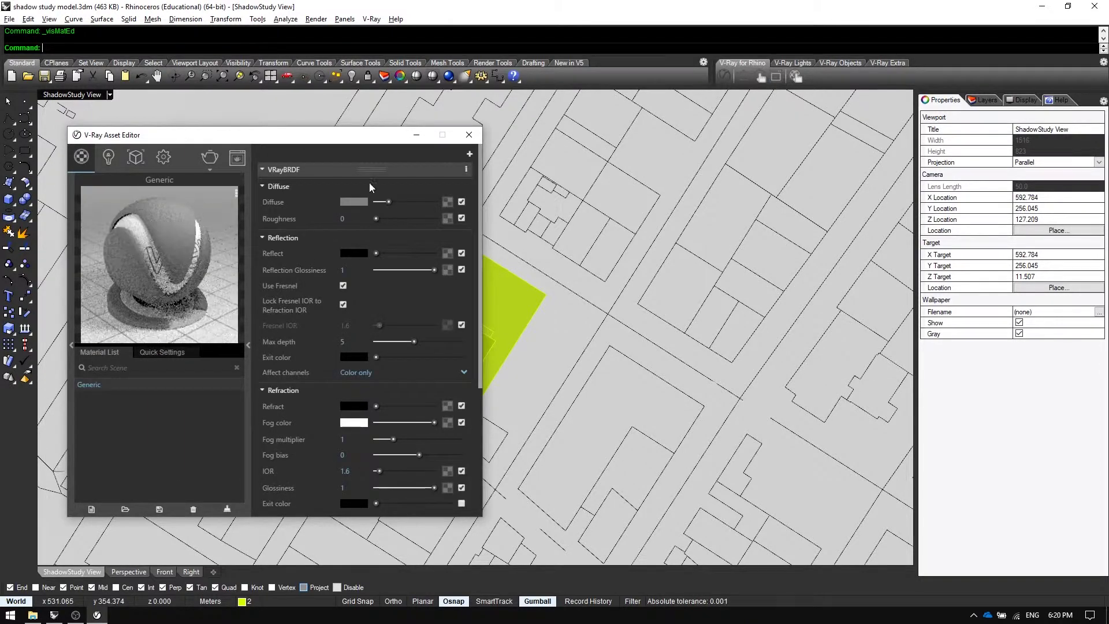
{"action": "left_click", "coordinate": [354, 201]}
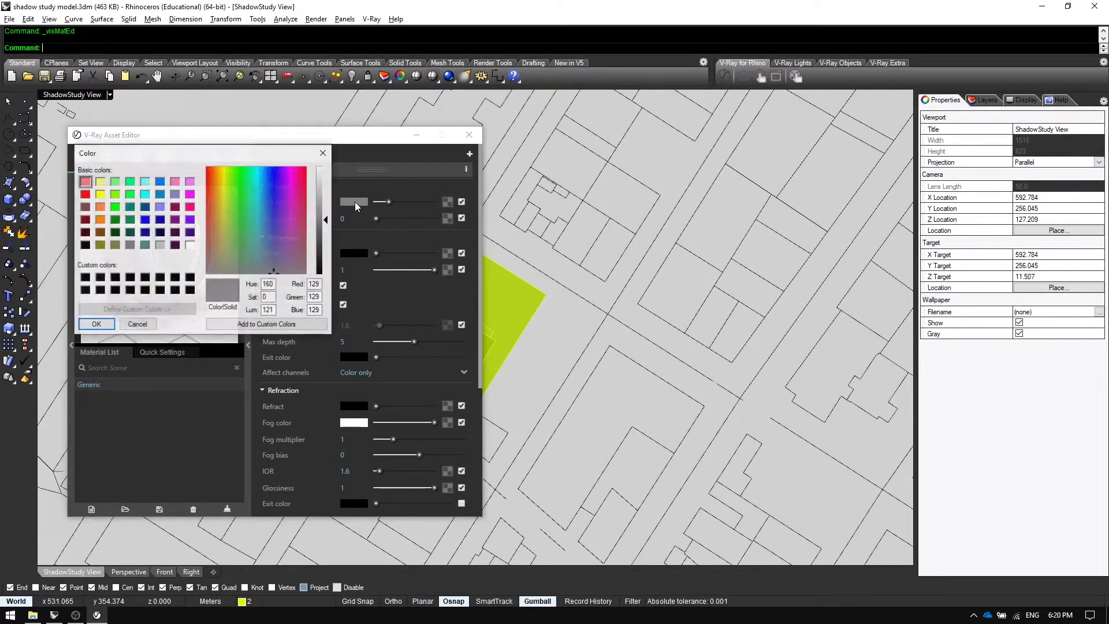
{"action": "left_click", "coordinate": [189, 244]}
{"action": "left_click", "coordinate": [96, 324]}
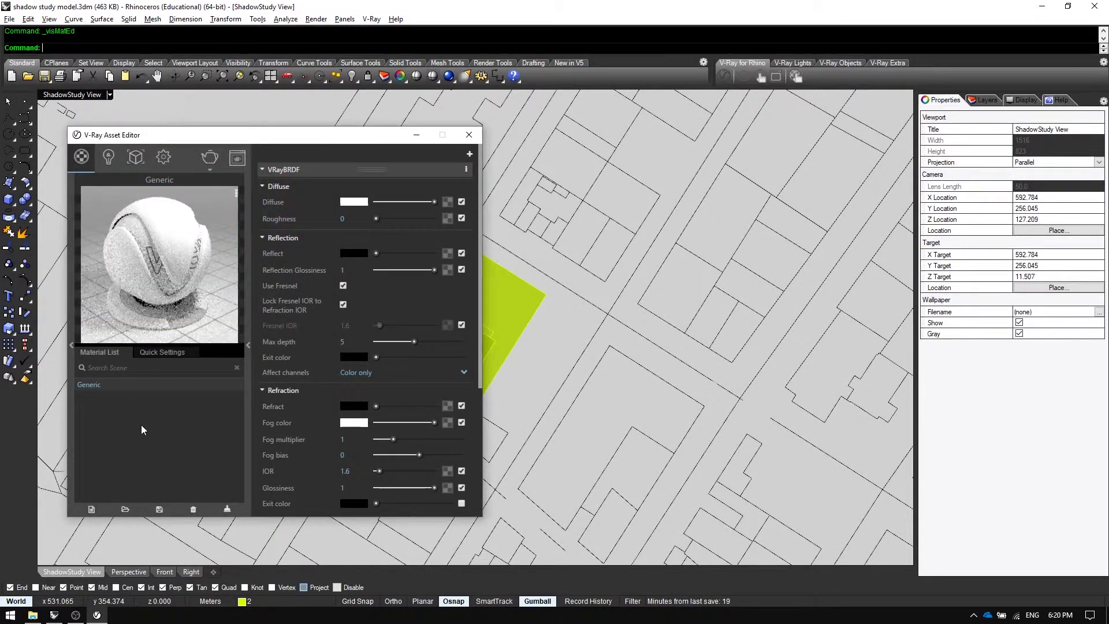
Add a Toon material that uses Generic as its base material.
{"action": "left_click", "coordinate": [91, 510]}
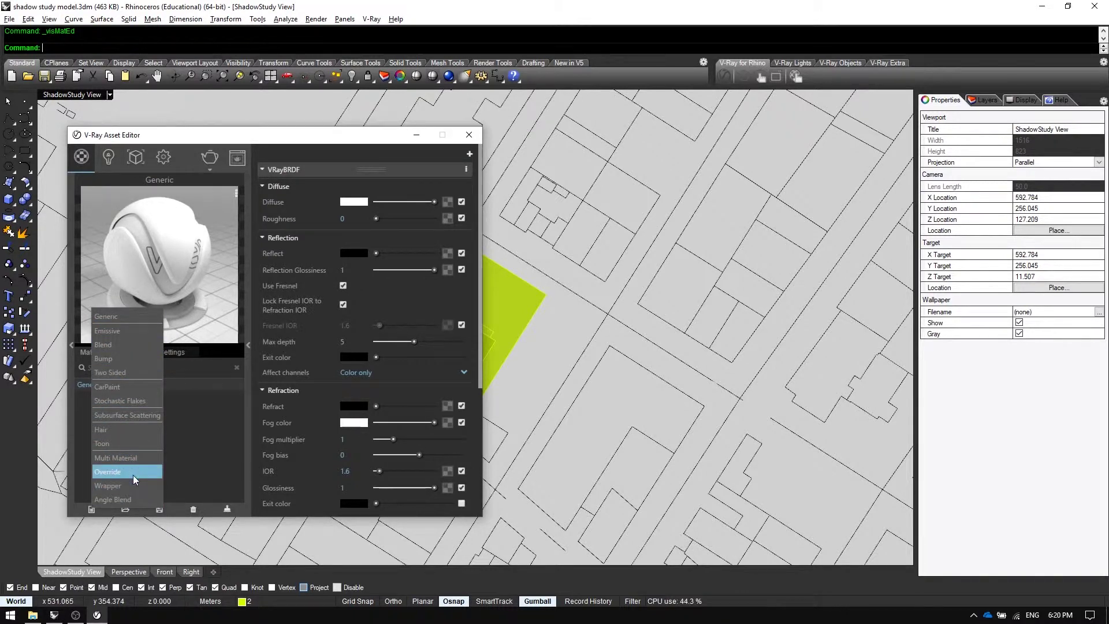
{"action": "left_click", "coordinate": [127, 444]}
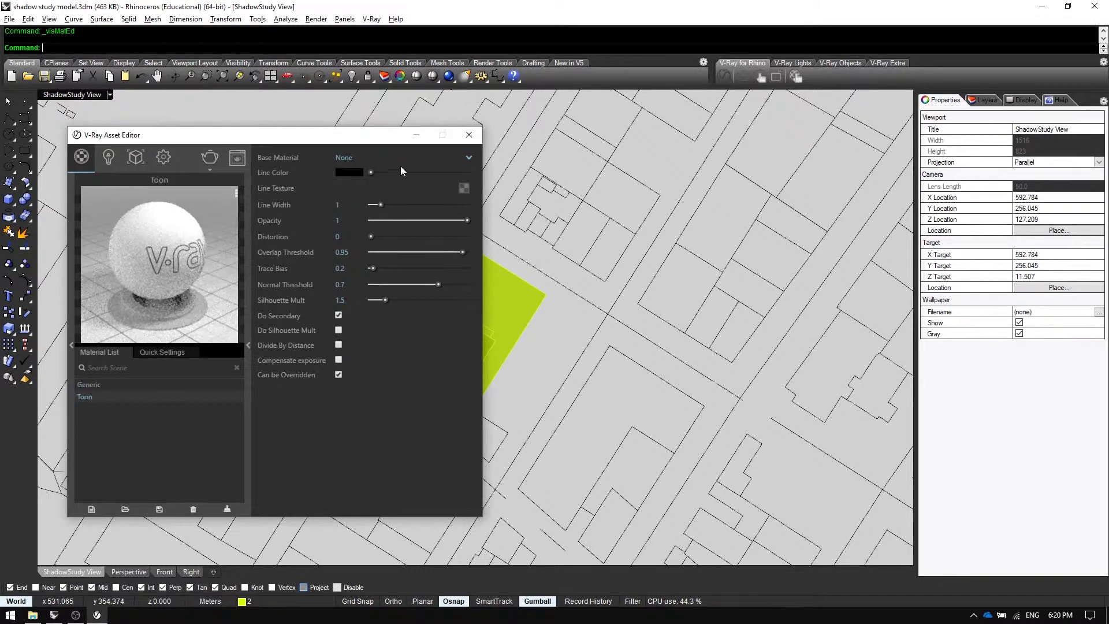
{"action": "left_click", "coordinate": [350, 157]}
{"action": "left_click", "coordinate": [369, 187]}
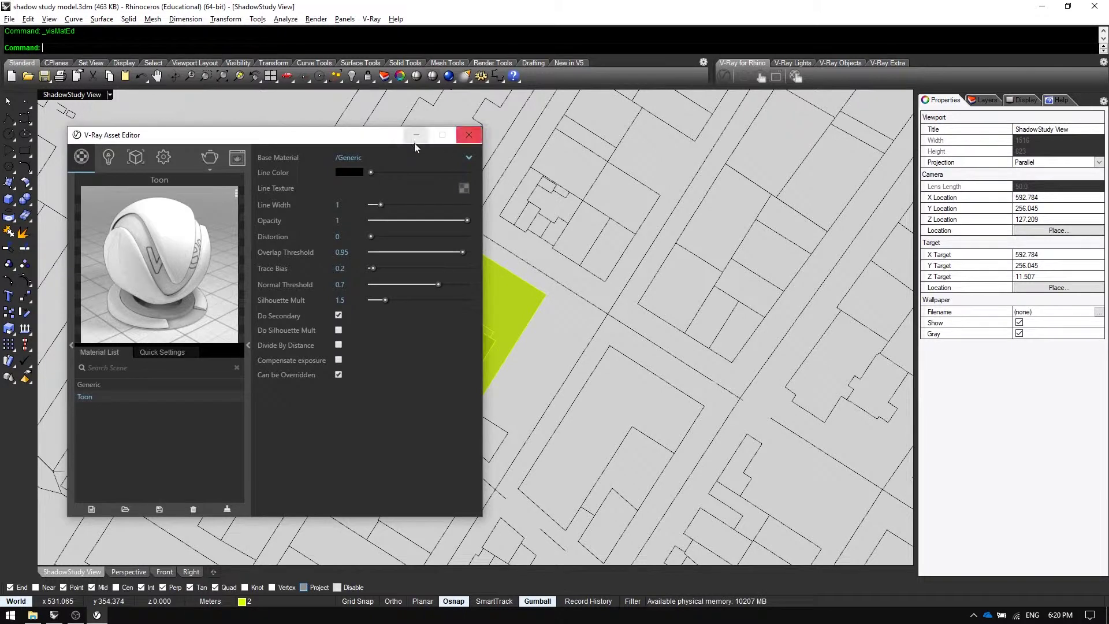
{"action": "left_click", "coordinate": [163, 156]}
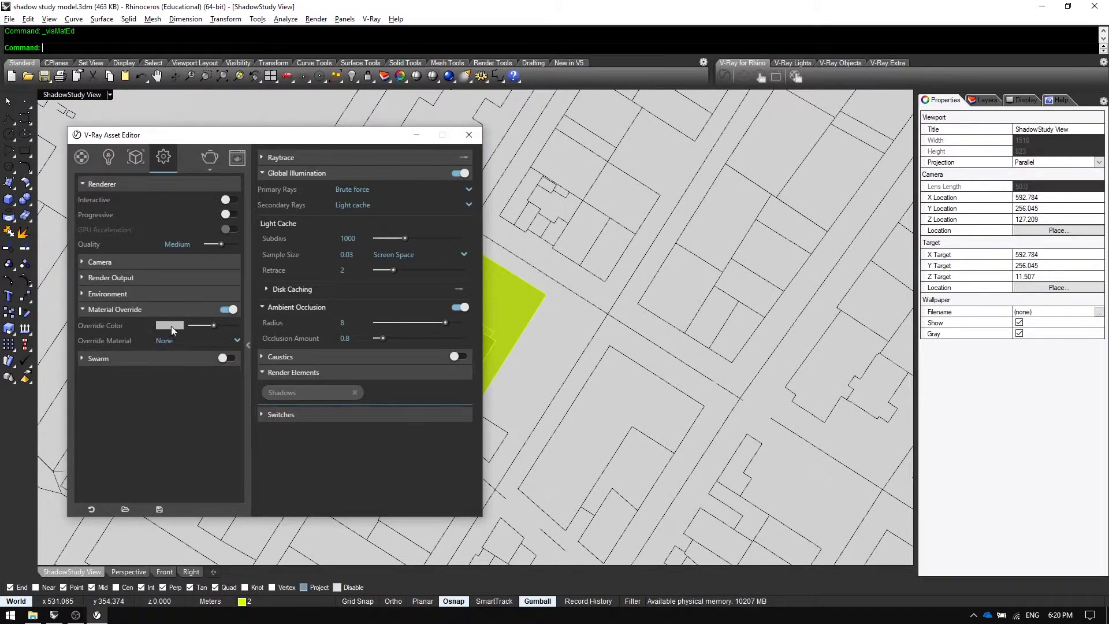
Use the Toon material as the override with a white override colour, and render again.
{"action": "left_click", "coordinate": [175, 341]}
{"action": "left_click", "coordinate": [171, 385]}
{"action": "left_click_drag", "start_coordinate": [213, 326], "coordinate": [248, 328]}
{"action": "left_click", "coordinate": [210, 157]}
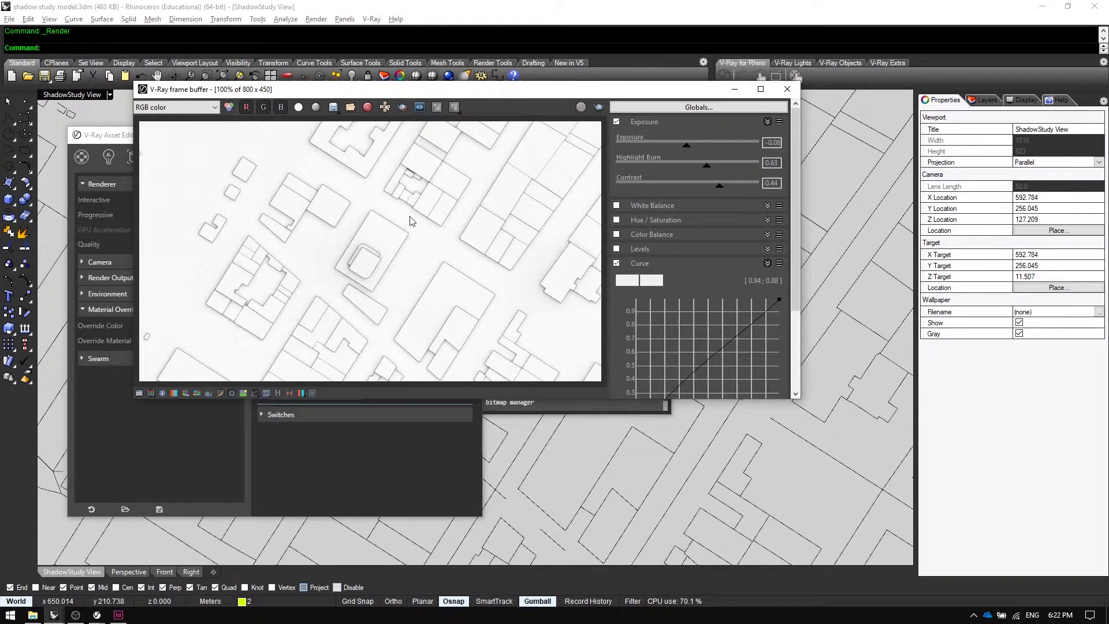
Save the render as Base_output.png next to Base.png.
{"action": "left_click", "coordinate": [333, 108]}
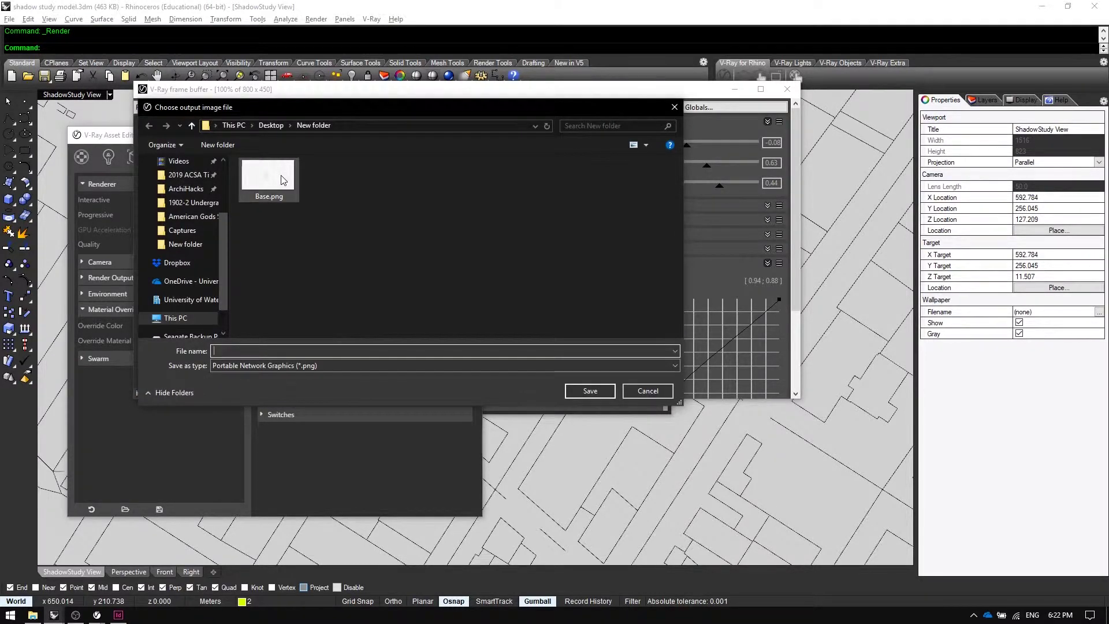
{"action": "left_click", "coordinate": [283, 181]}
{"action": "left_click", "coordinate": [228, 354]}
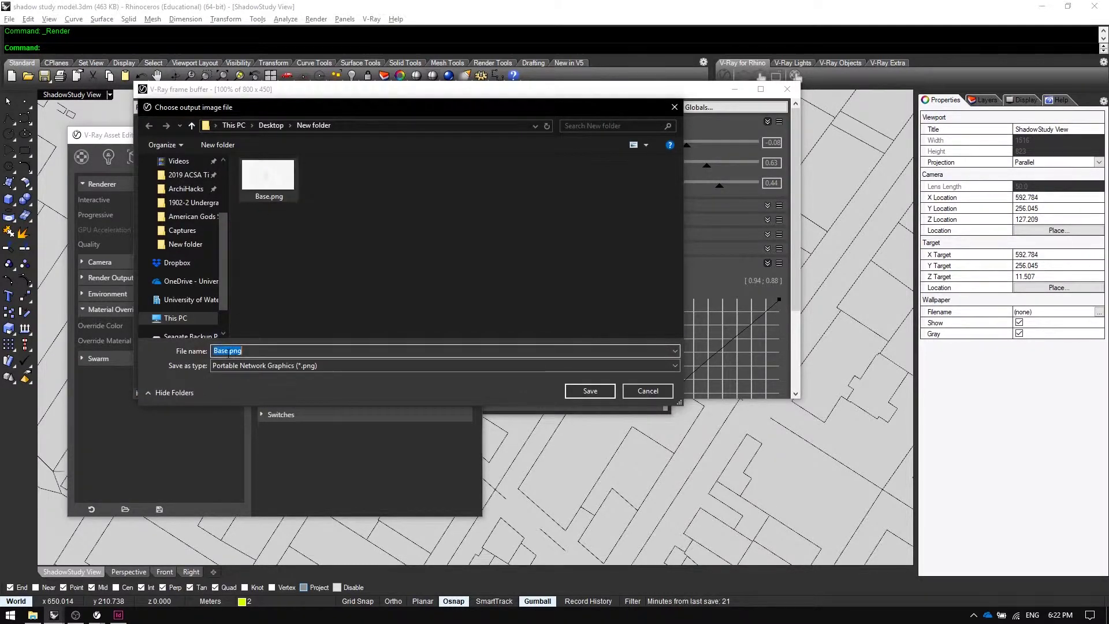
{"action": "left_click", "coordinate": [228, 350]}
{"action": "type", "text": "_ou"}
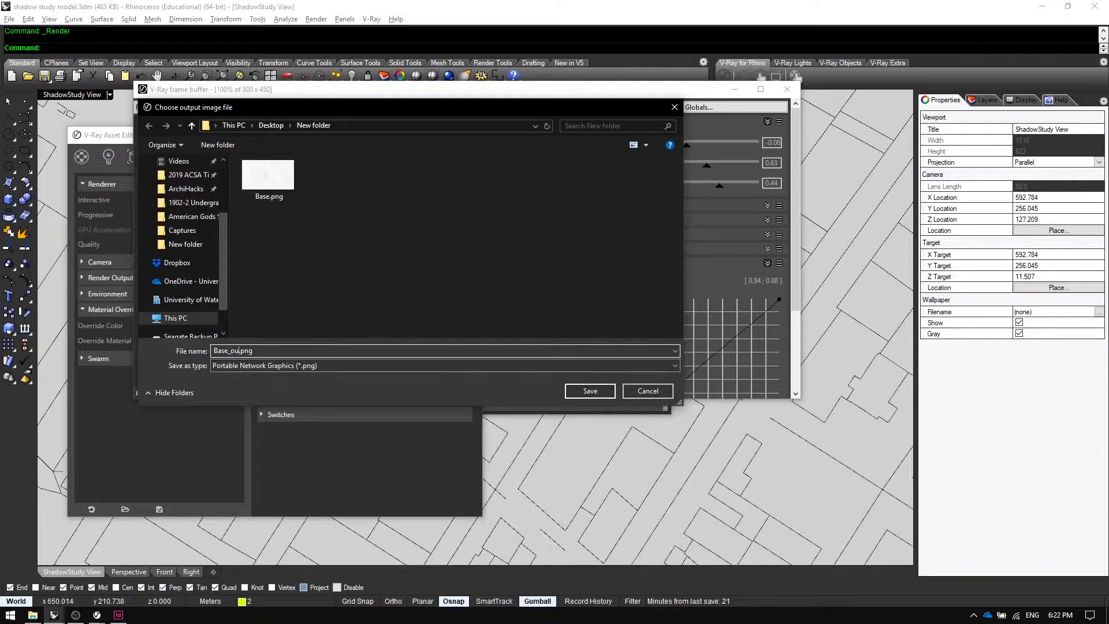
{"action": "type", "text": "tput"}
{"action": "key", "text": "Return"}
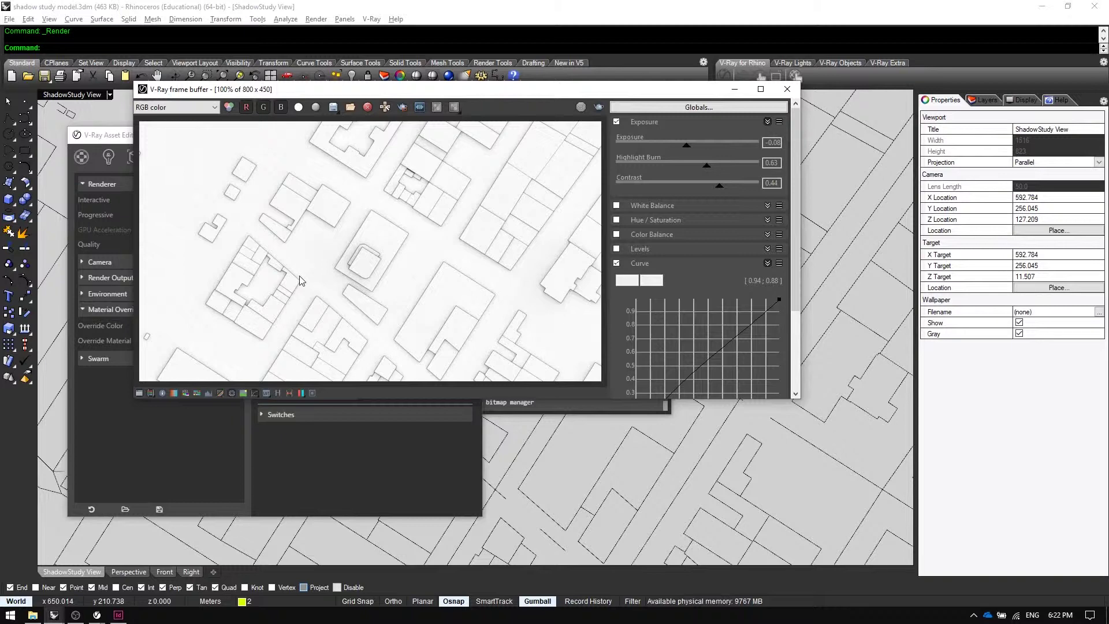
{"action": "left_click", "coordinate": [119, 615]}
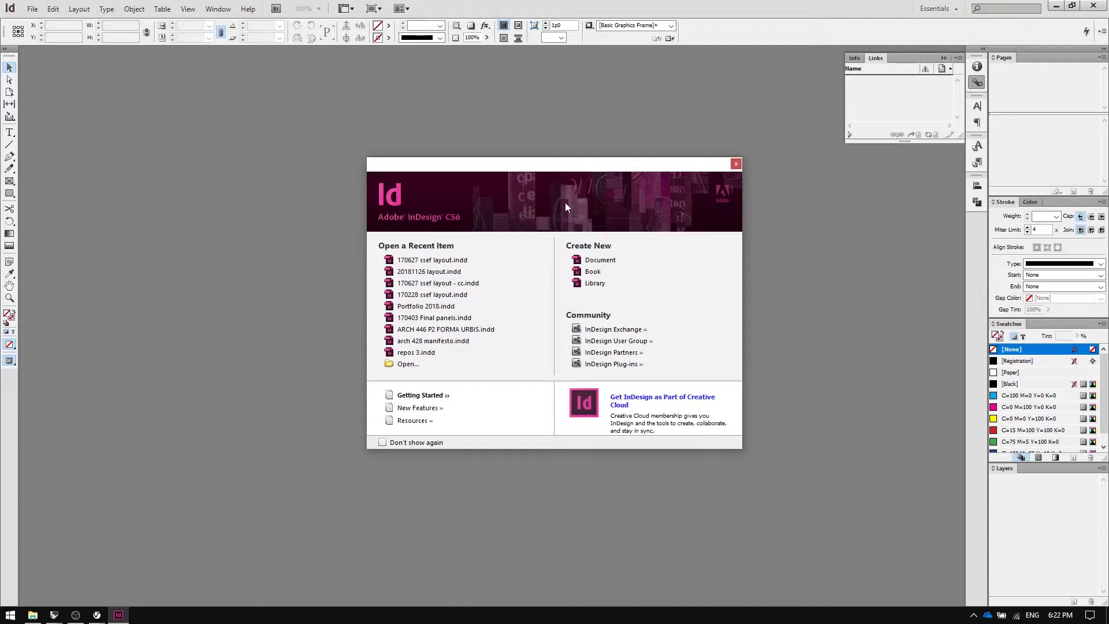
Create a landscape Tabloid document (102p0 × 66p0) with Facing Pages turned off.
{"action": "left_click", "coordinate": [613, 260]}
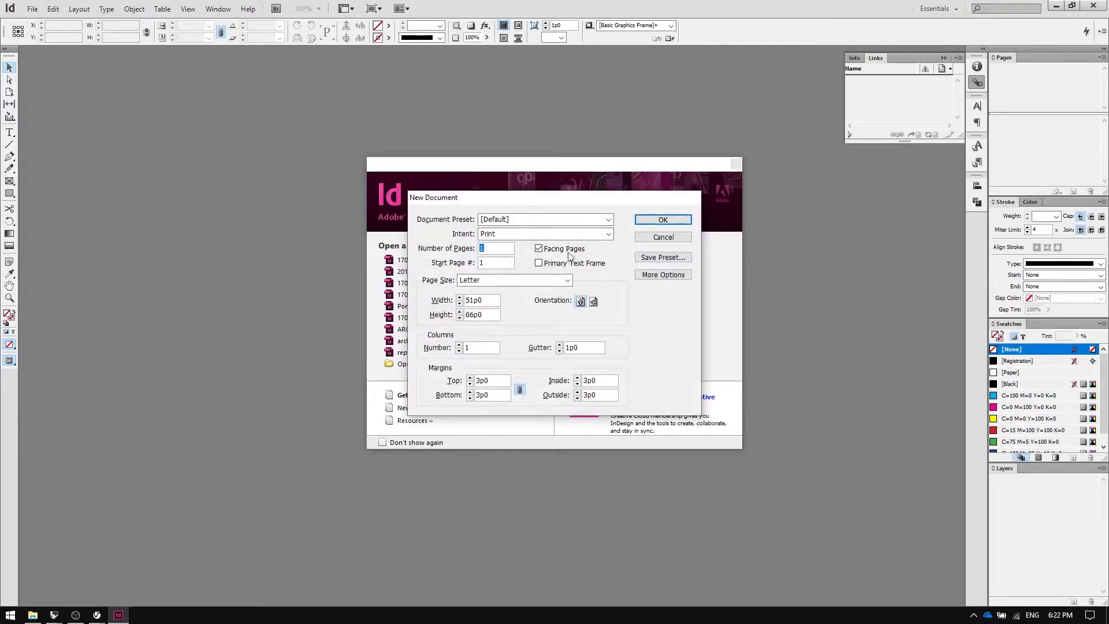
{"action": "left_click", "coordinate": [508, 283]}
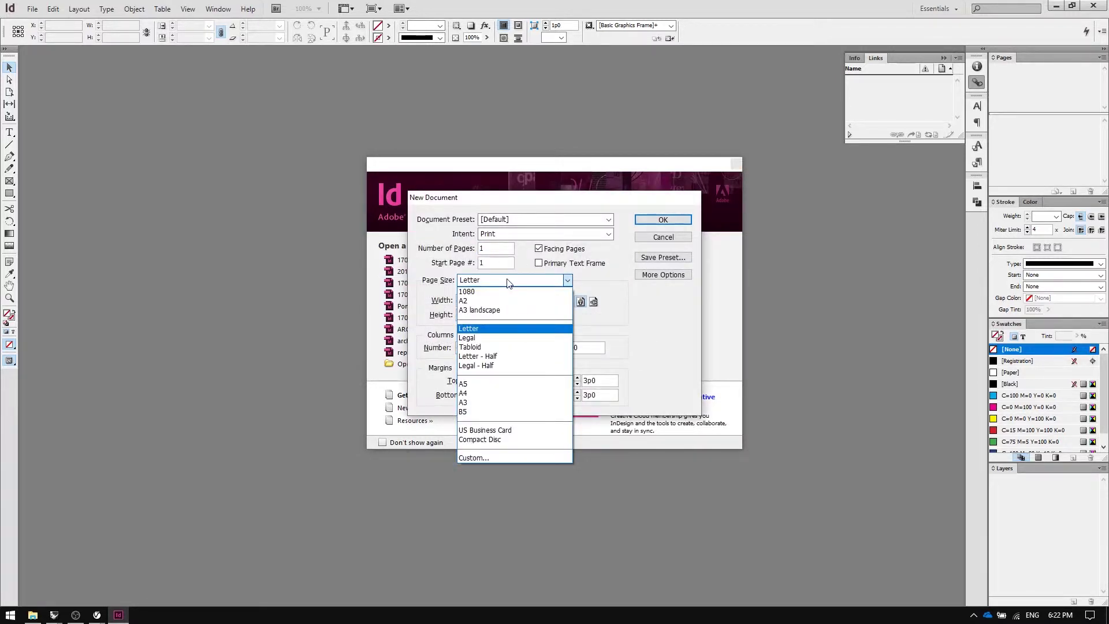
{"action": "left_click", "coordinate": [484, 348]}
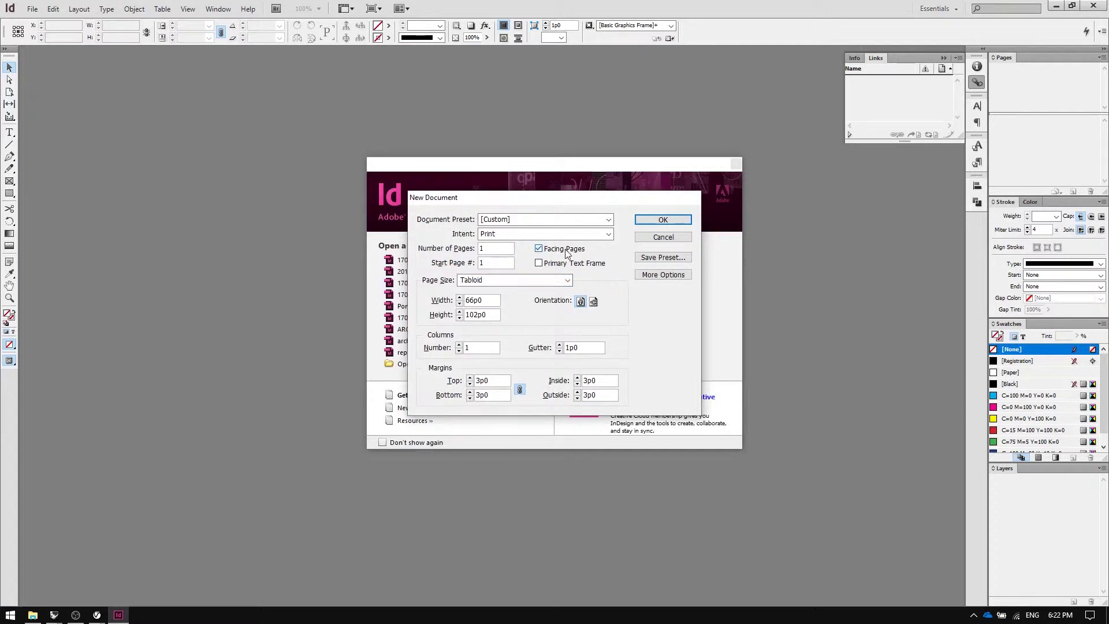
{"action": "left_click", "coordinate": [566, 254]}
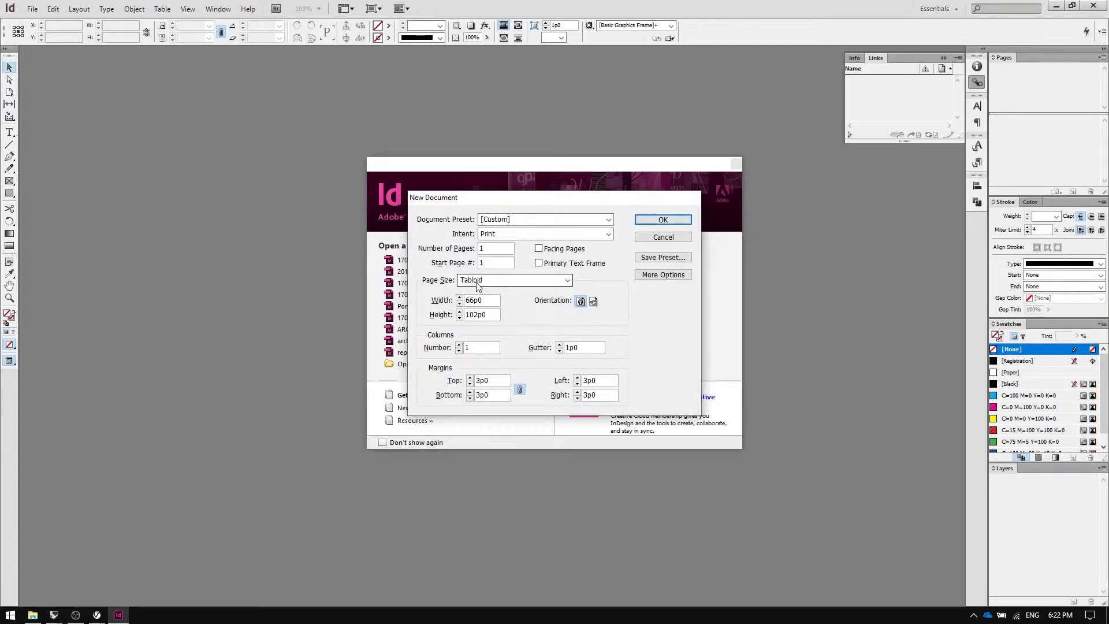
{"action": "left_click", "coordinate": [594, 301]}
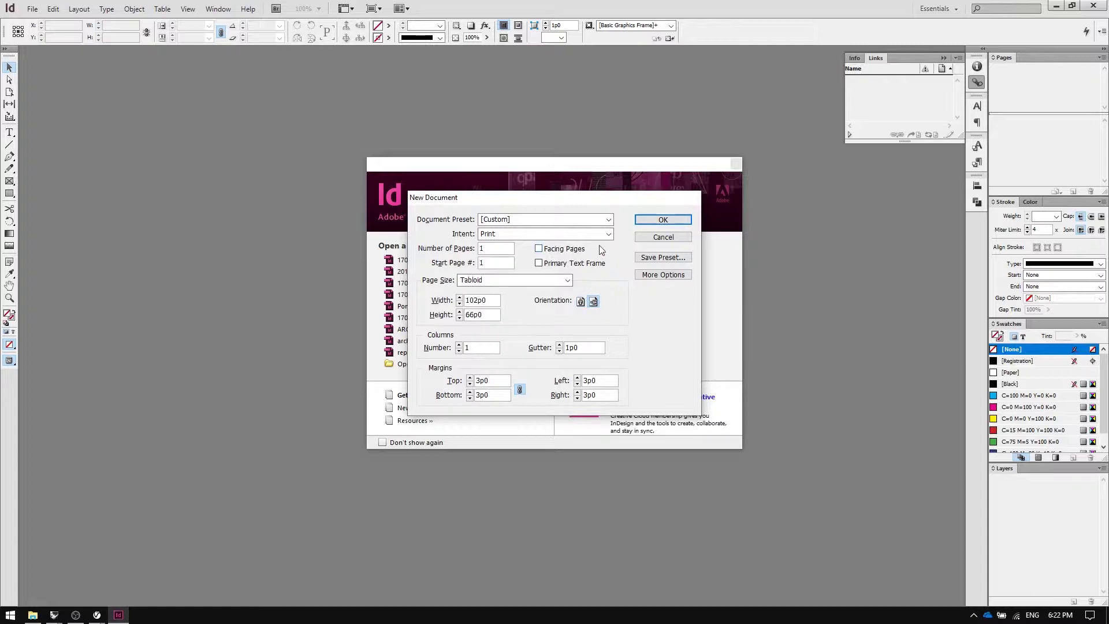
{"action": "left_click", "coordinate": [653, 219]}
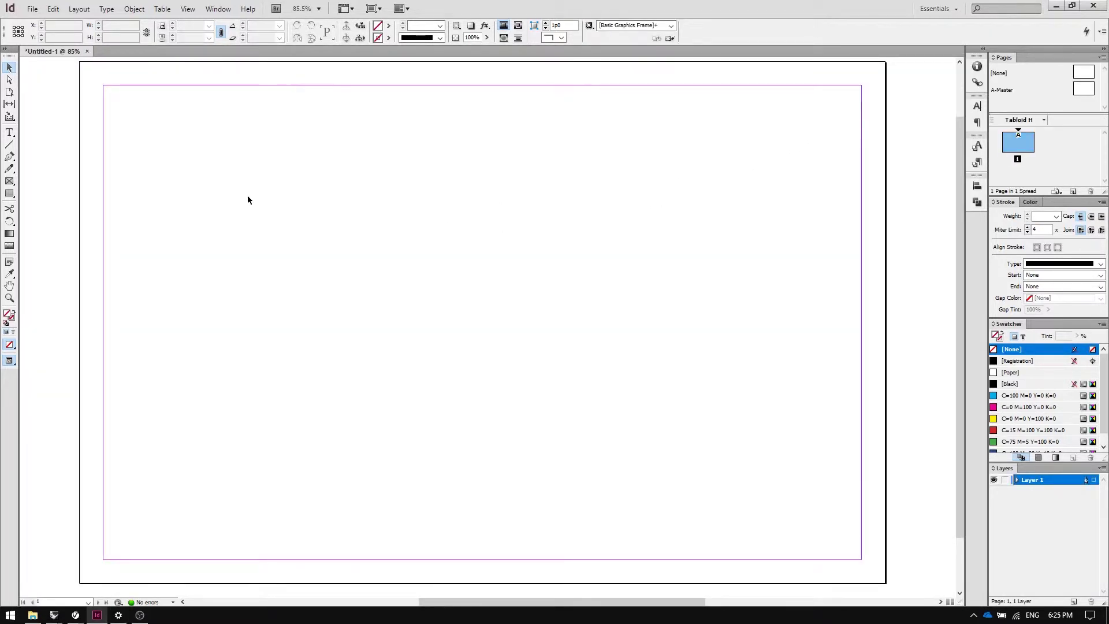
Place Base_outline.png at the page's top-left margin corner.
{"action": "key", "text": "ctrl+d"}
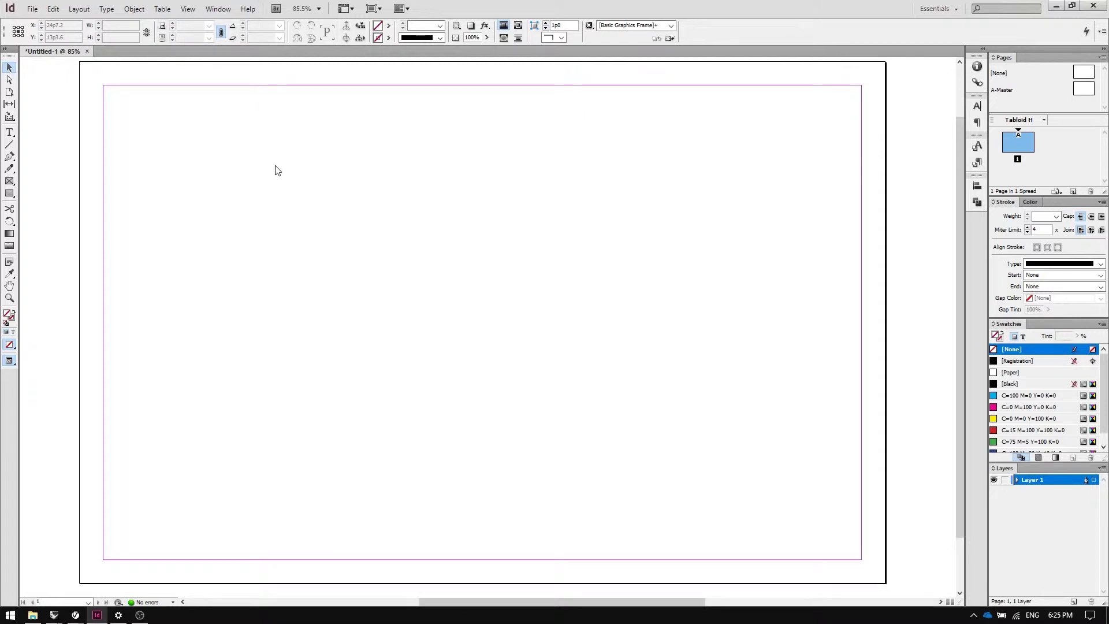
{"action": "key", "text": "alt+Tab"}
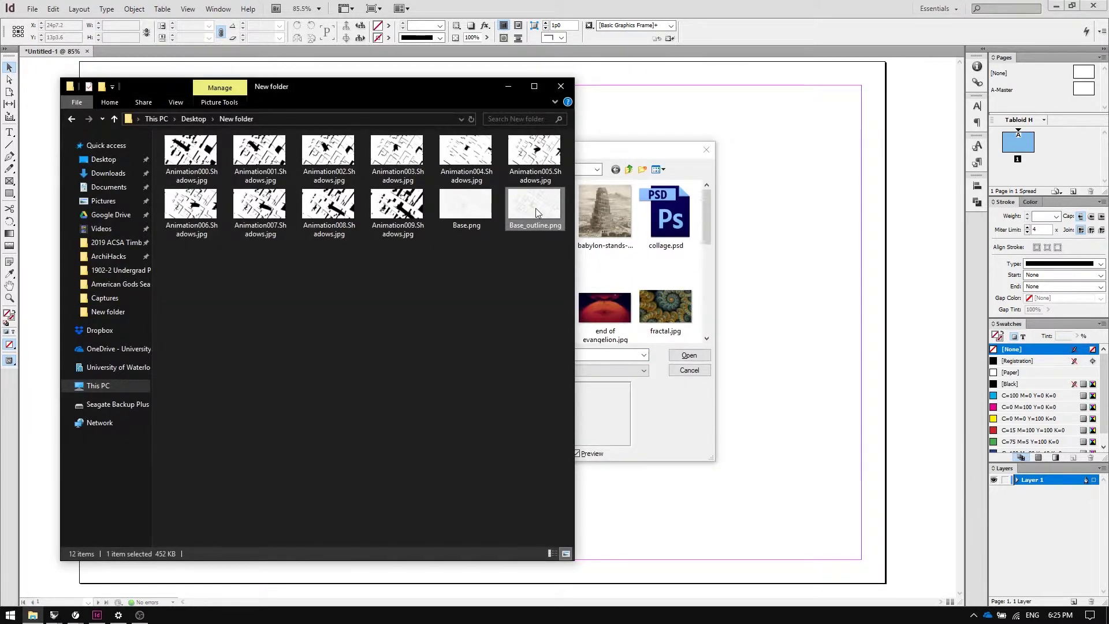
{"action": "right_click", "coordinate": [536, 209]}
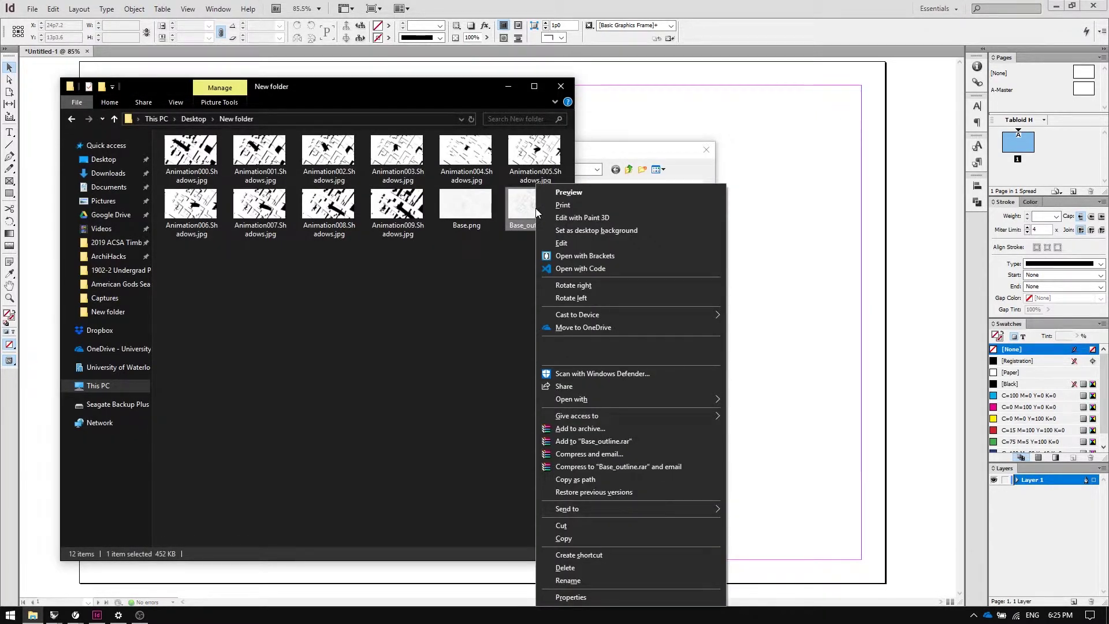
{"action": "left_click", "coordinate": [668, 479]}
{"action": "left_click", "coordinate": [626, 357]}
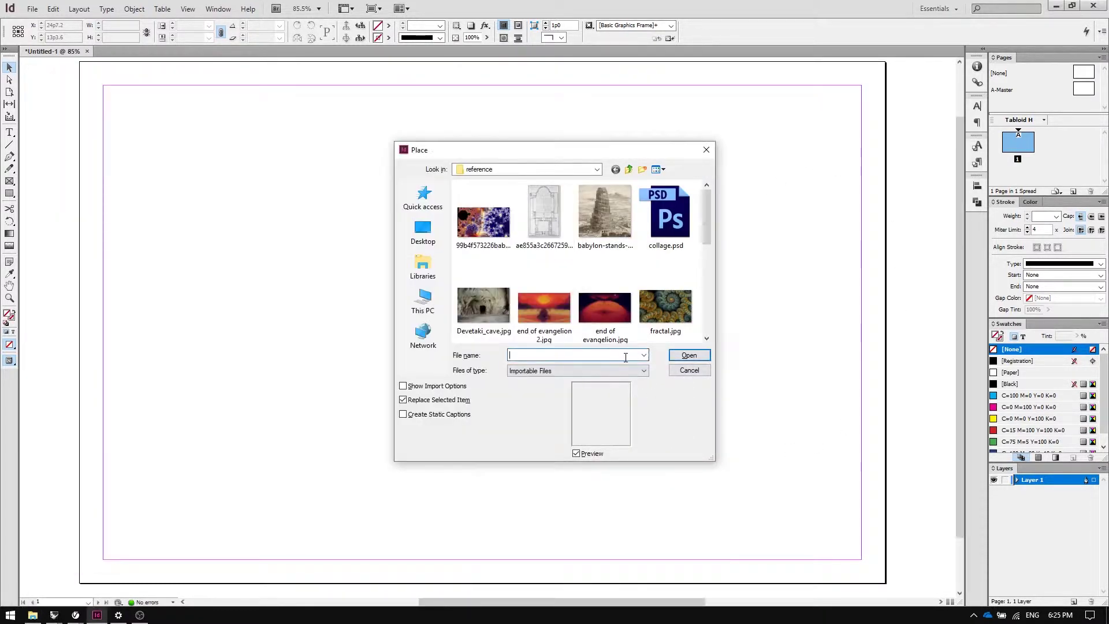
{"action": "key", "text": "ctrl+v"}
{"action": "left_click", "coordinate": [689, 355]}
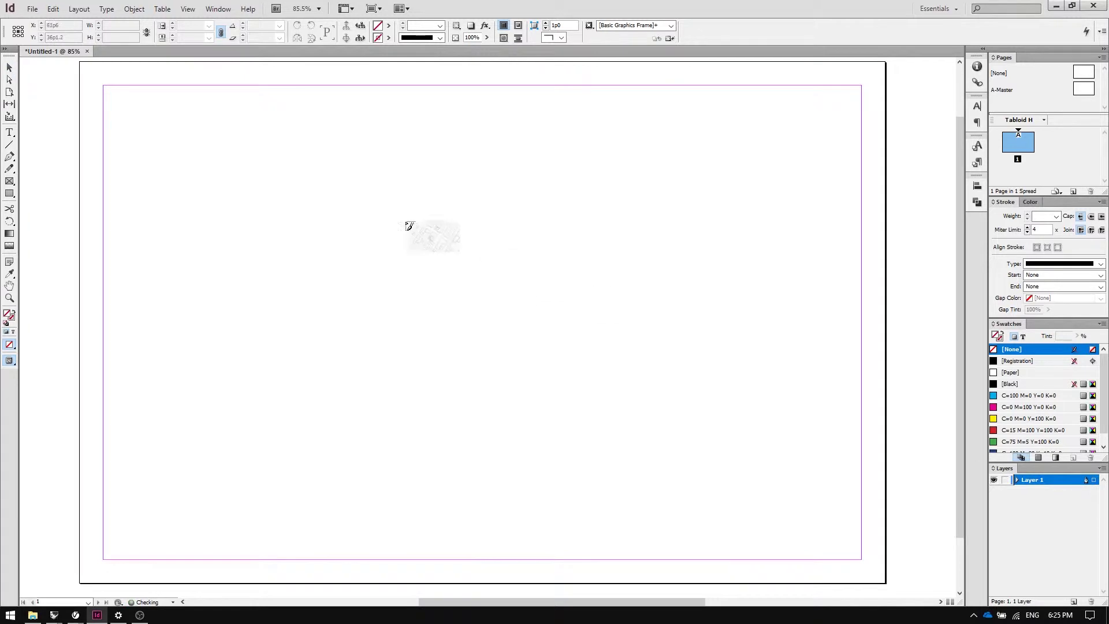
{"action": "left_click_drag", "start_coordinate": [104, 86], "coordinate": [350, 203]}
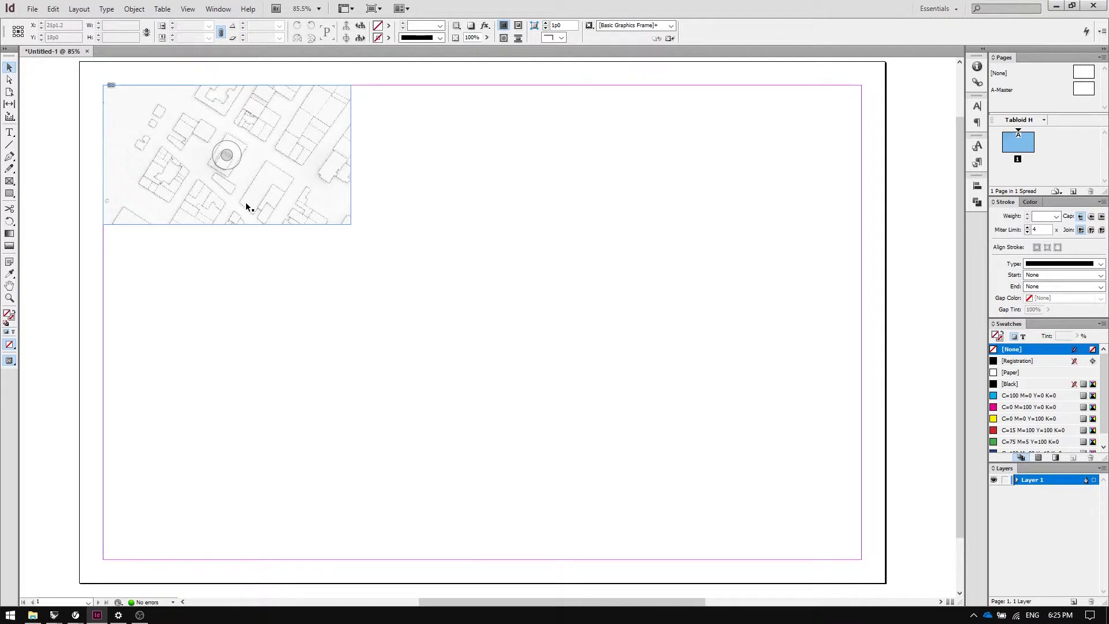
Duplicate the frame into a centred top row of three, then copy that row down twice.
{"action": "left_click_drag", "start_coordinate": [227, 213], "coordinate": [683, 183]}
{"action": "left_click", "coordinate": [510, 210], "text": "shift"}
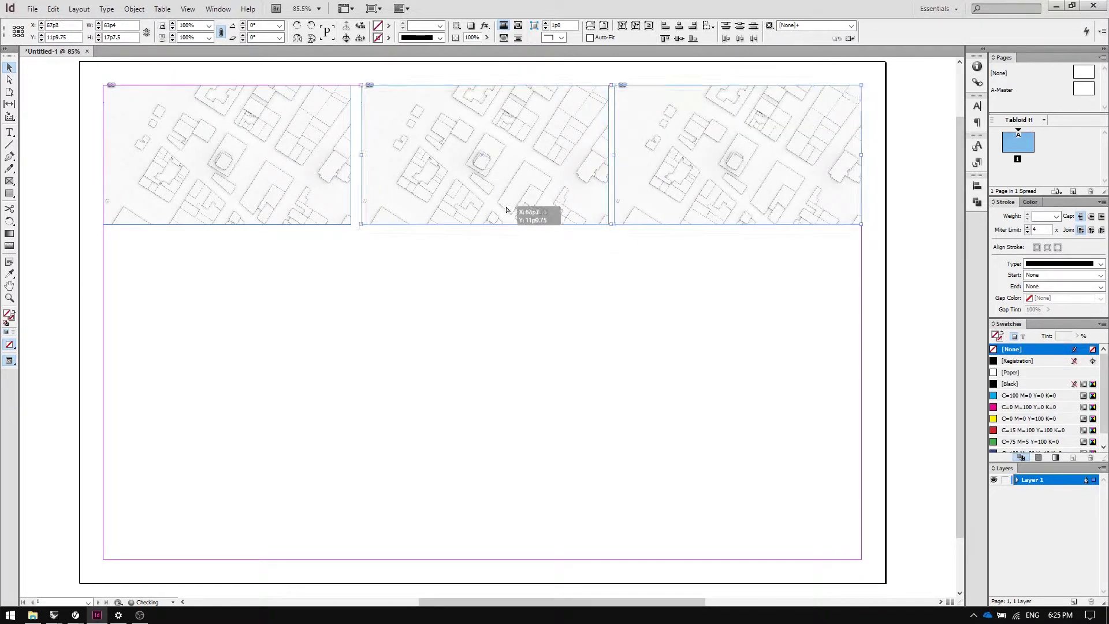
{"action": "left_click_drag", "start_coordinate": [574, 210], "coordinate": [527, 197]}
{"action": "left_click", "coordinate": [657, 254]}
{"action": "left_click_drag", "start_coordinate": [731, 267], "coordinate": [249, 186]}
{"action": "left_click_drag", "start_coordinate": [478, 192], "coordinate": [614, 500]}
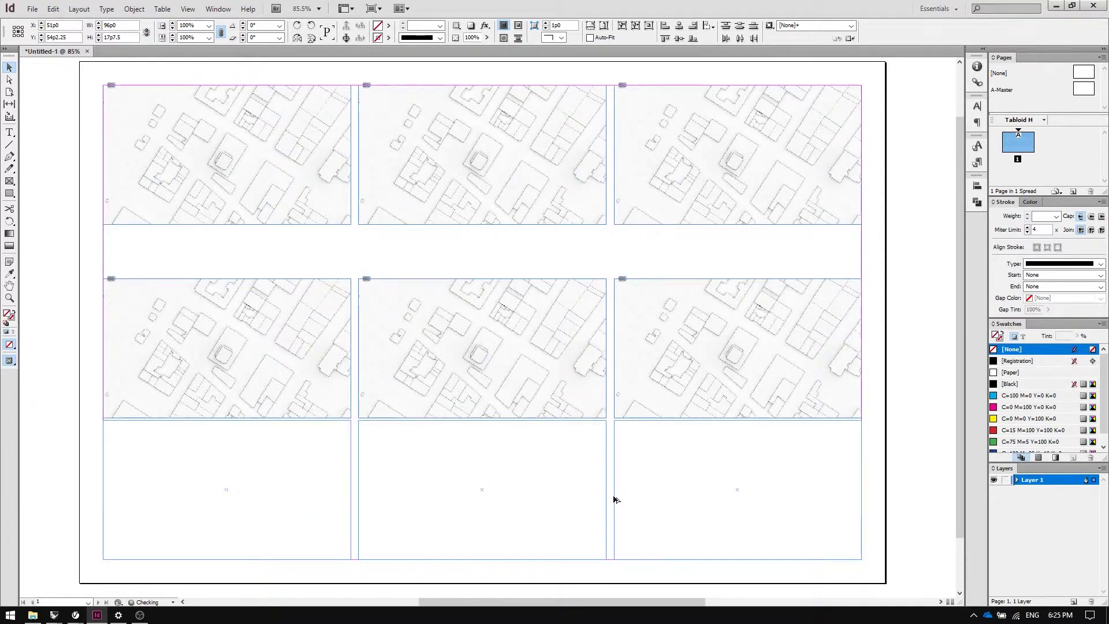
{"action": "left_click_drag", "start_coordinate": [227, 249], "coordinate": [791, 280]}
Paste a copy of the nine frames in place and move it onto a new layer.
{"action": "left_click", "coordinate": [923, 282]}
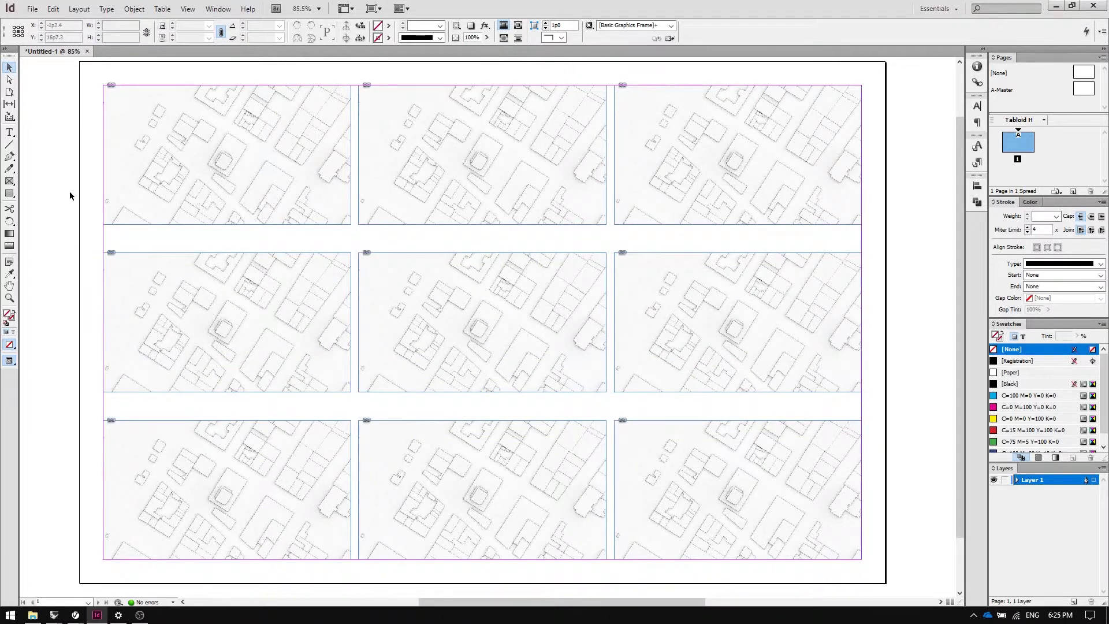
{"action": "left_click_drag", "start_coordinate": [84, 179], "coordinate": [872, 467]}
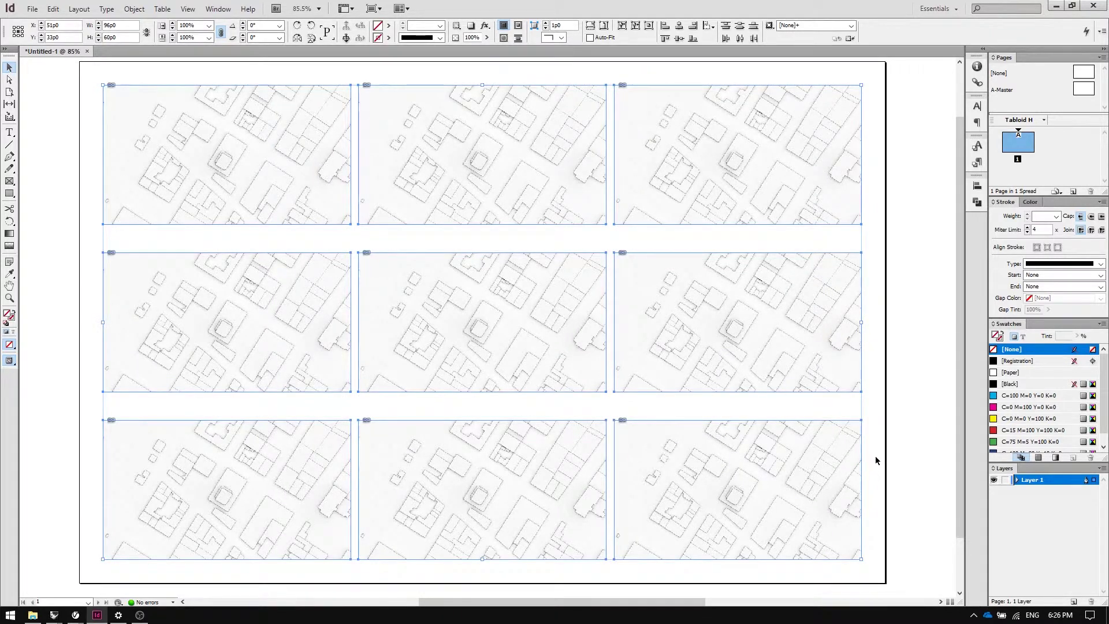
{"action": "left_click", "coordinate": [889, 438]}
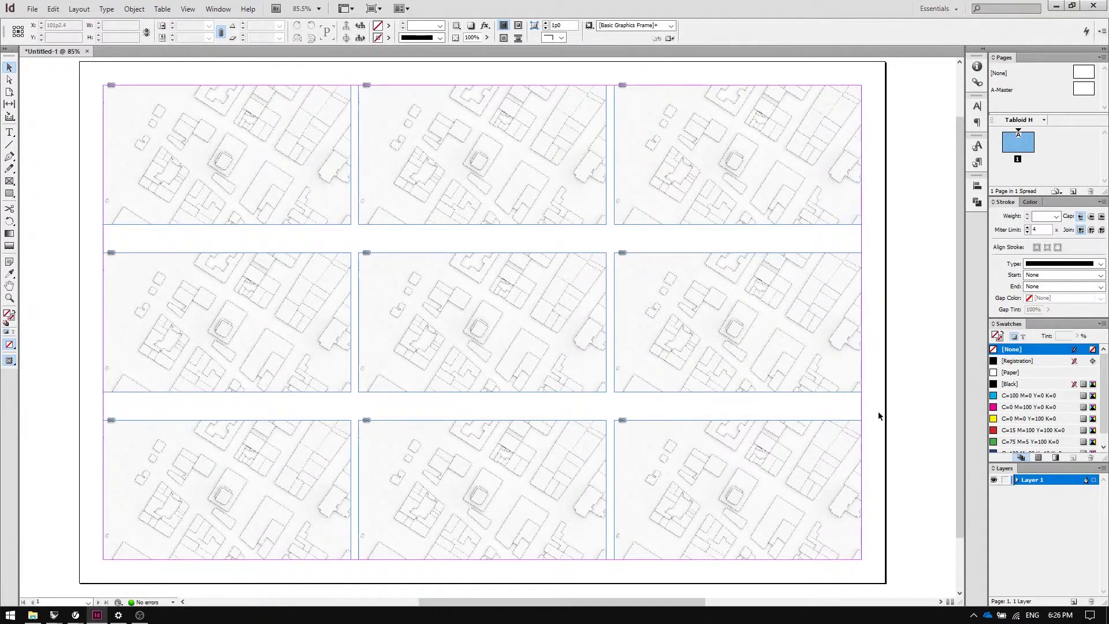
{"action": "right_click", "coordinate": [878, 411]}
{"action": "left_click", "coordinate": [923, 433]}
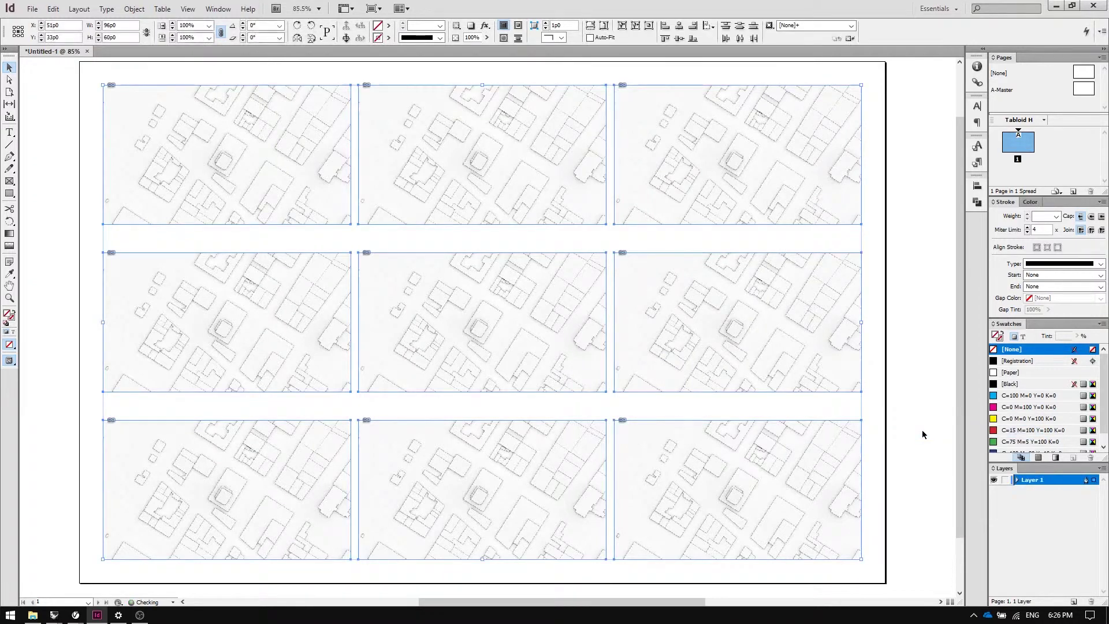
{"action": "left_click", "coordinate": [1074, 602]}
{"action": "left_click_drag", "start_coordinate": [1095, 484], "coordinate": [1094, 480]}
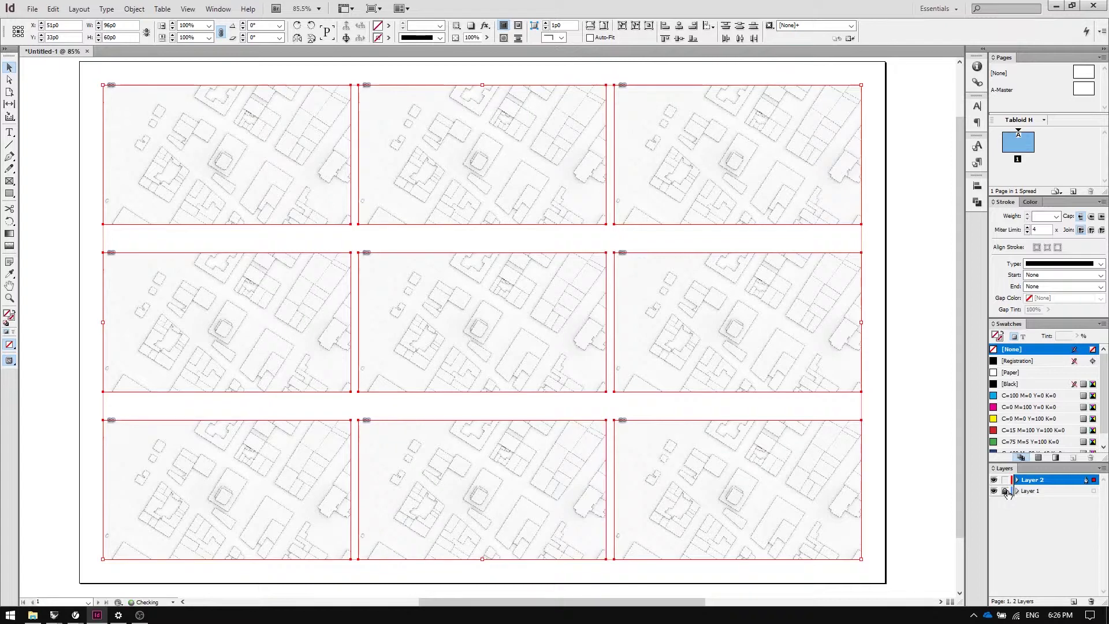
Rename Layer 1 to Background and Layer 2 to Shadow.
{"action": "double_click", "coordinate": [1033, 491]}
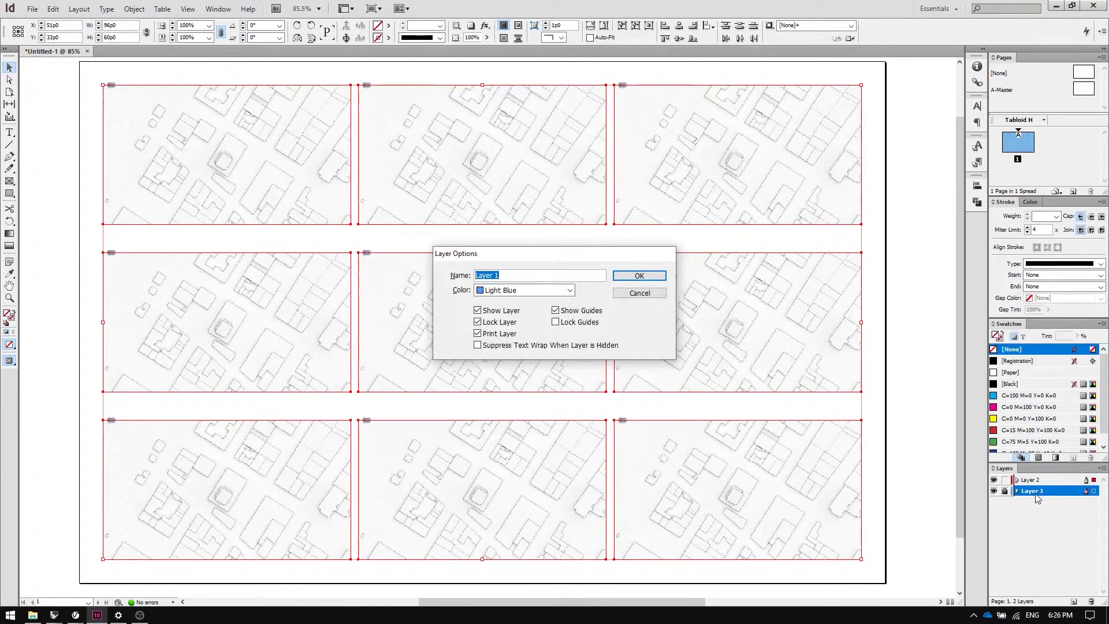
{"action": "type", "text": "Background"}
{"action": "key", "text": "Return"}
{"action": "double_click", "coordinate": [1037, 484]}
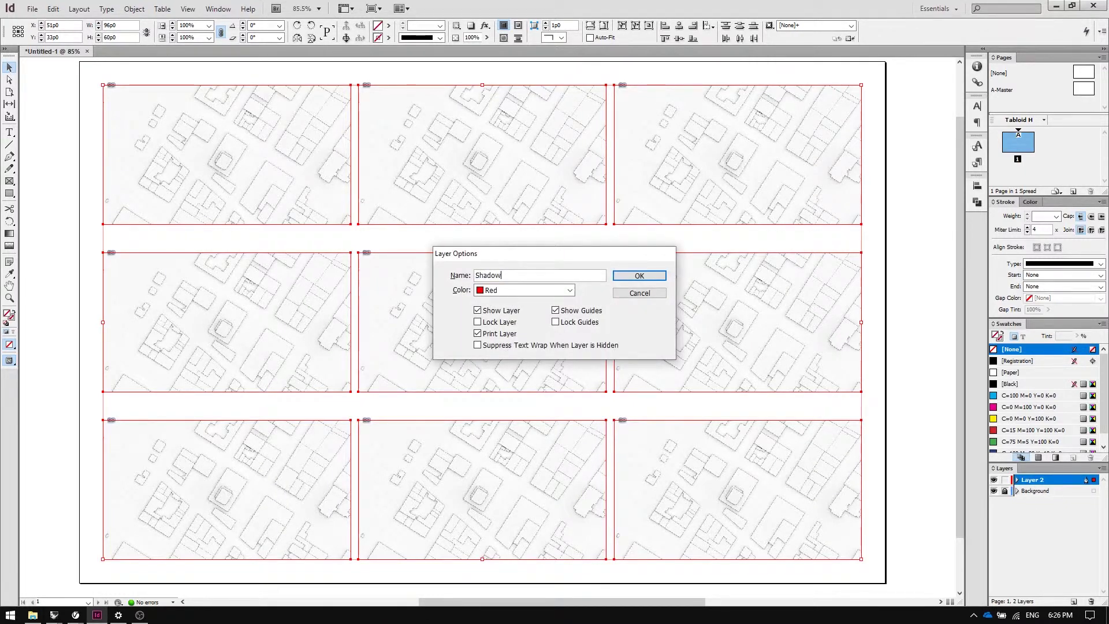
{"action": "type", "text": "Shadow"}
{"action": "key", "text": "Return"}
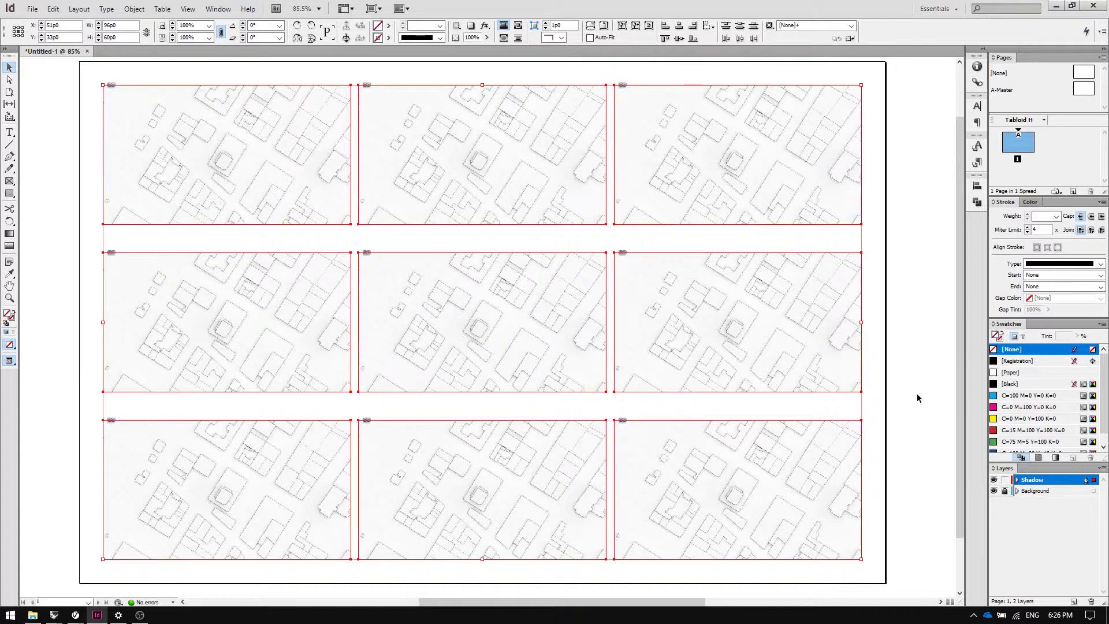
{"action": "left_click", "coordinate": [917, 398]}
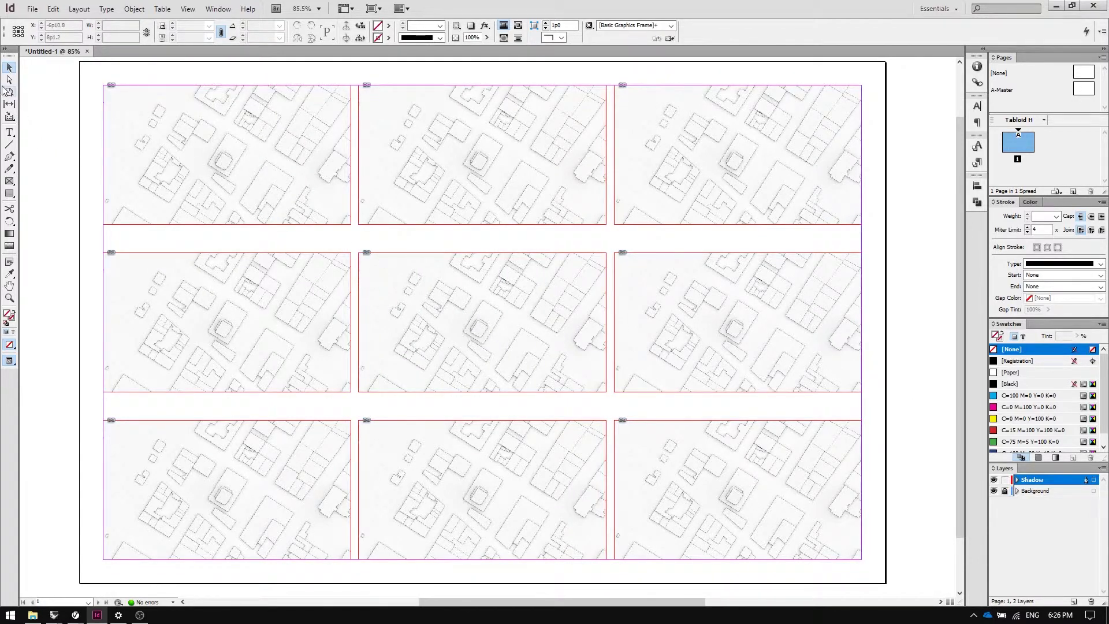
Delete the image inside each of the nine Shadow-layer frames, then return to the Selection tool.
{"action": "left_click", "coordinate": [9, 81]}
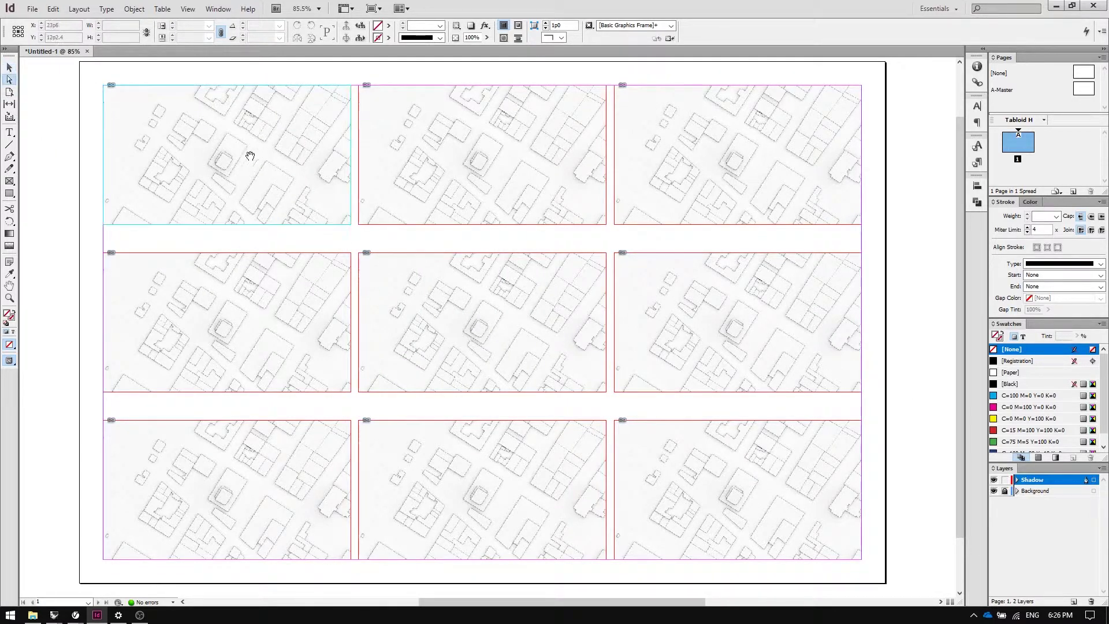
{"action": "left_click", "coordinate": [228, 161]}
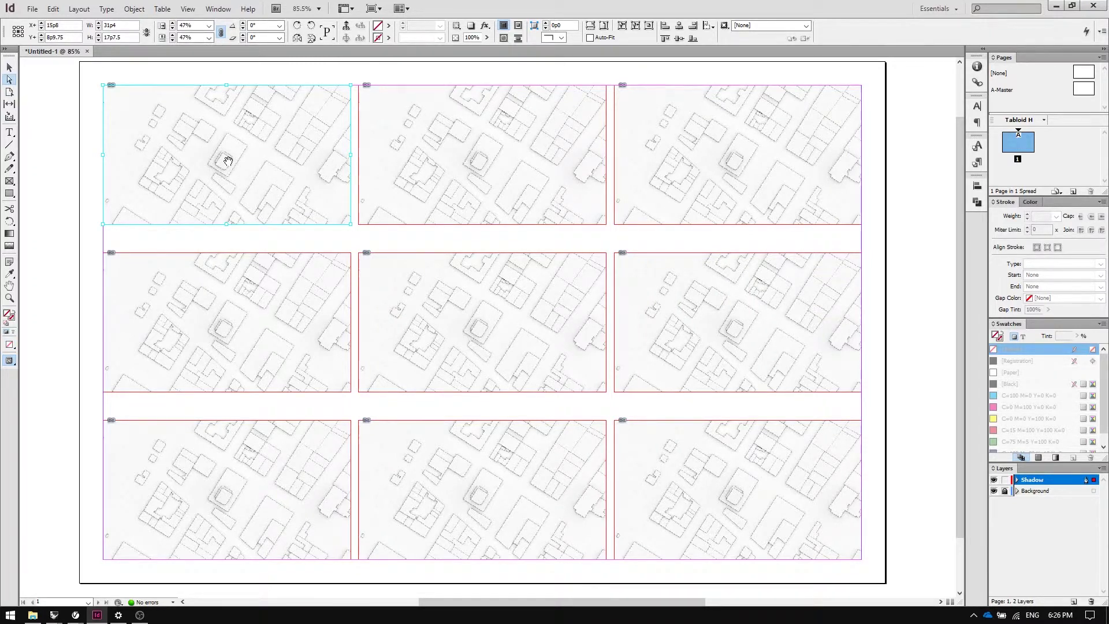
{"action": "key", "text": "Delete"}
{"action": "left_click", "coordinate": [473, 151]}
{"action": "key", "text": "Delete"}
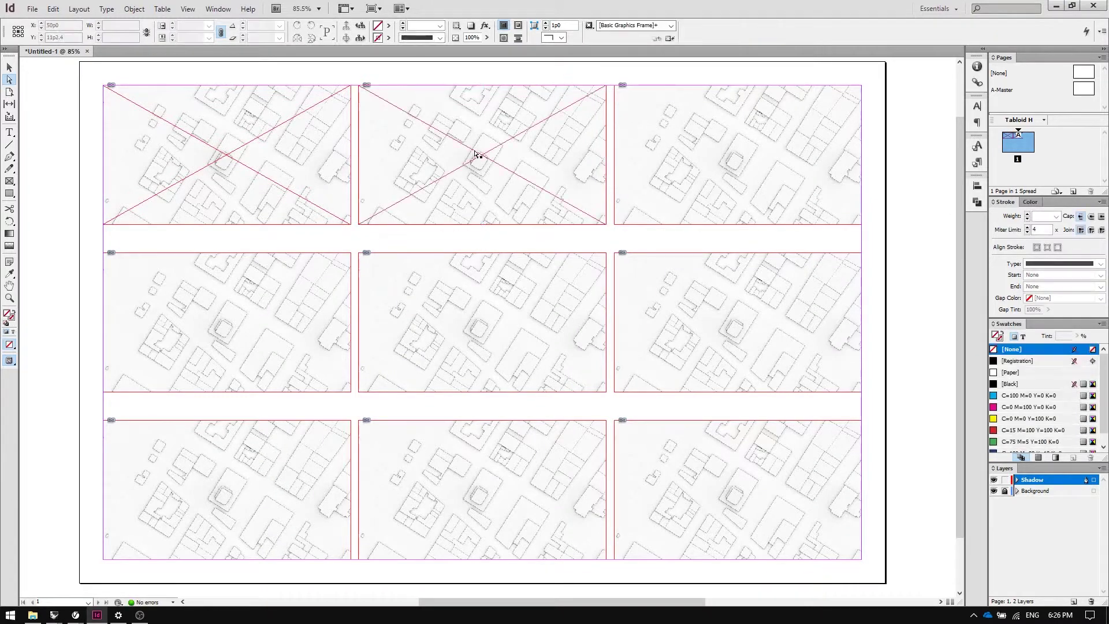
{"action": "left_click", "coordinate": [749, 158]}
{"action": "key", "text": "Delete"}
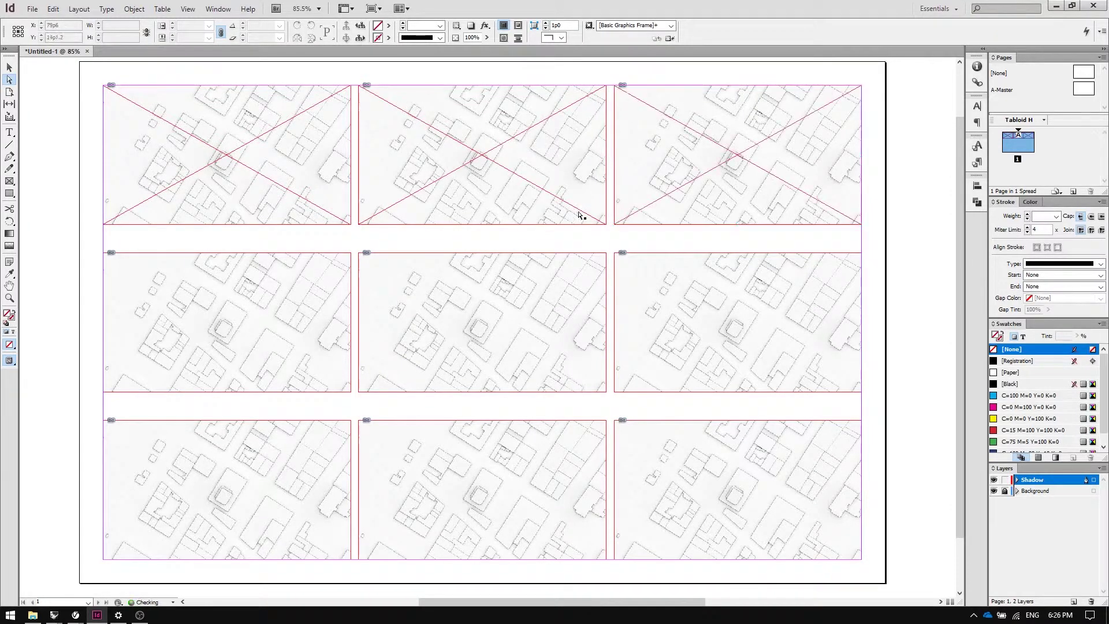
{"action": "left_click", "coordinate": [268, 314]}
{"action": "key", "text": "Delete"}
{"action": "left_click", "coordinate": [512, 313]}
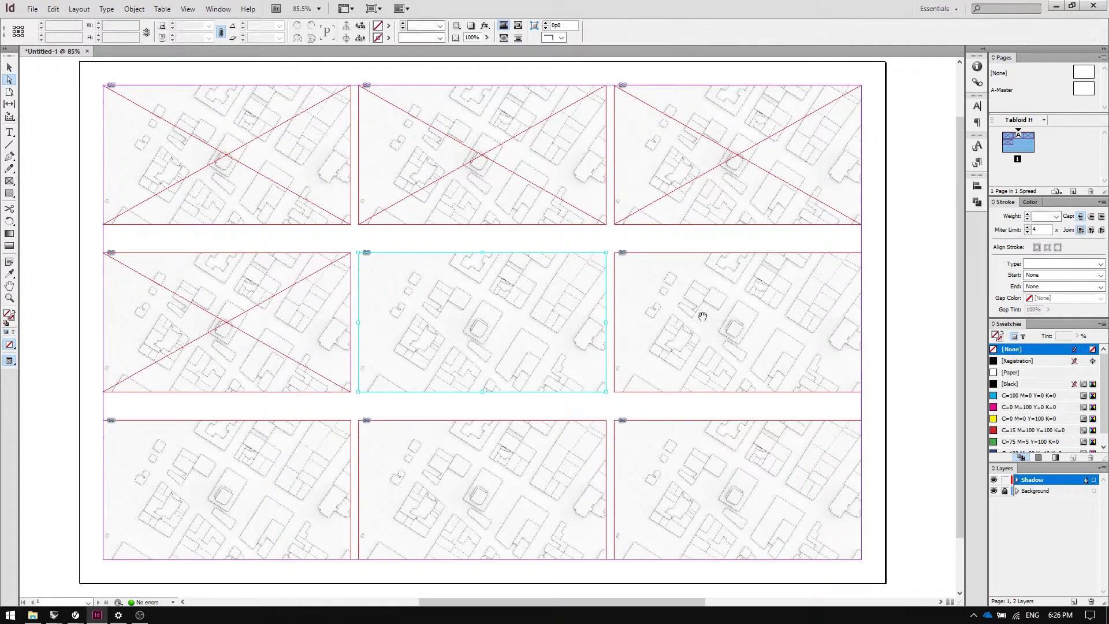
{"action": "key", "text": "Delete"}
{"action": "left_click", "coordinate": [772, 317]}
{"action": "key", "text": "Delete"}
{"action": "left_click", "coordinate": [265, 460]}
{"action": "key", "text": "Delete"}
{"action": "left_click", "coordinate": [433, 459]}
{"action": "key", "text": "Delete"}
{"action": "left_click", "coordinate": [740, 466]}
{"action": "key", "text": "Delete"}
{"action": "key", "text": "c"}
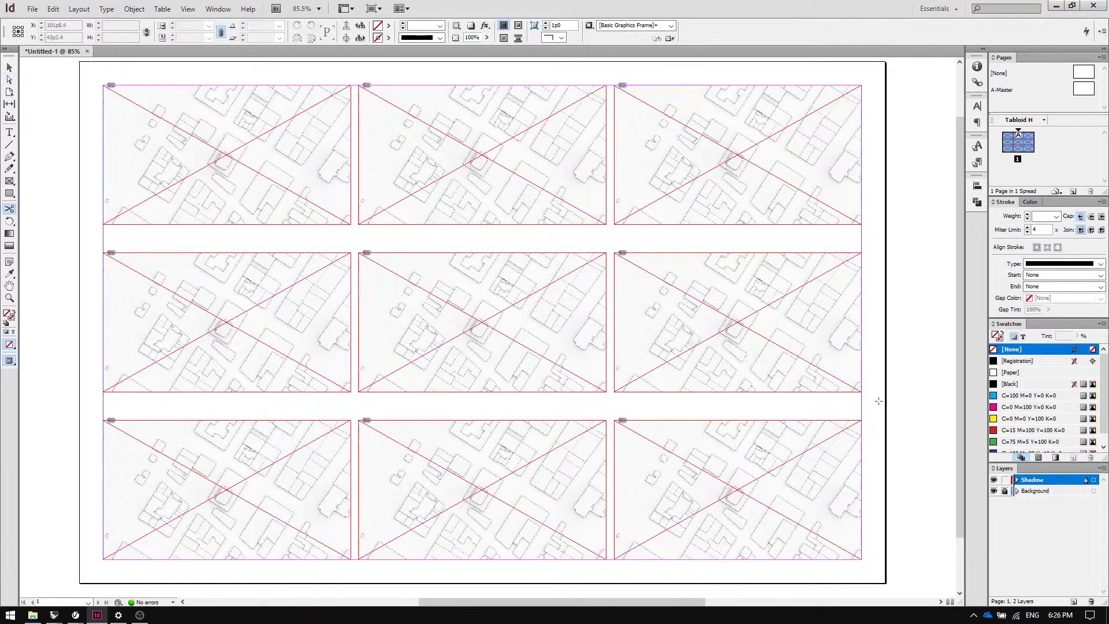
{"action": "key", "text": "v"}
Select Animation000 through Animation009 in the New folder and drag them into InDesign.
{"action": "left_click", "coordinate": [32, 615]}
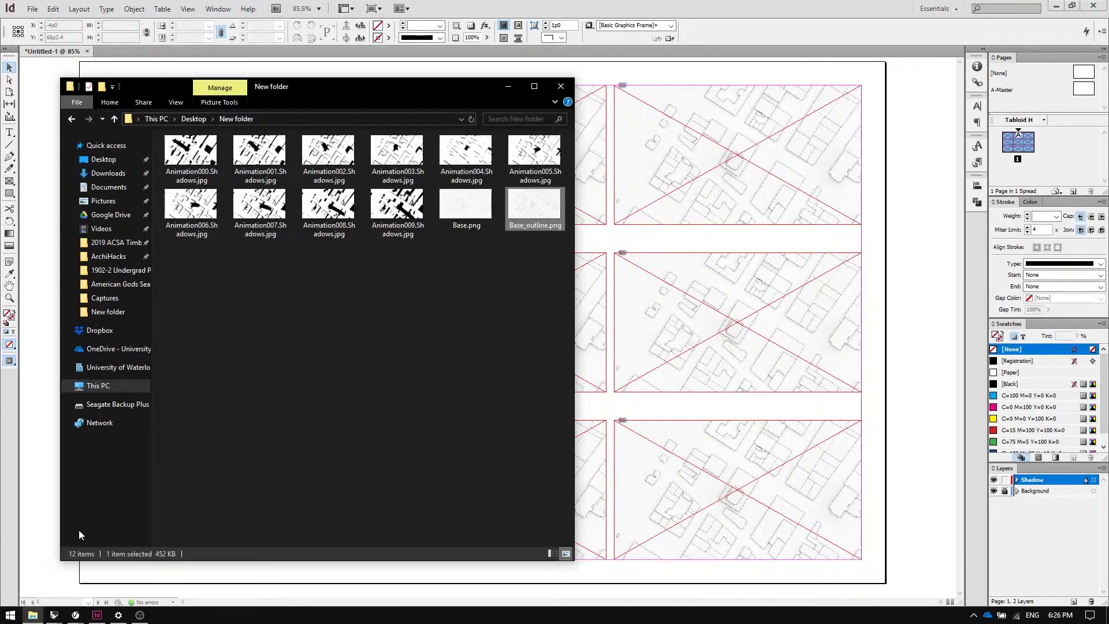
{"action": "left_click", "coordinate": [188, 144]}
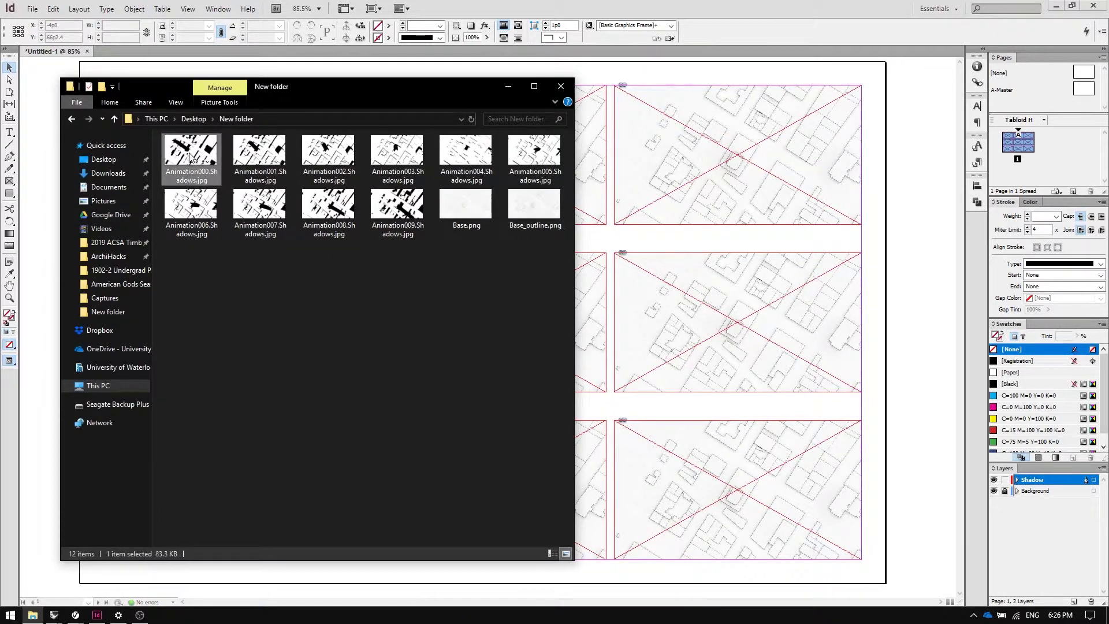
{"action": "left_click", "coordinate": [390, 214], "text": "shift"}
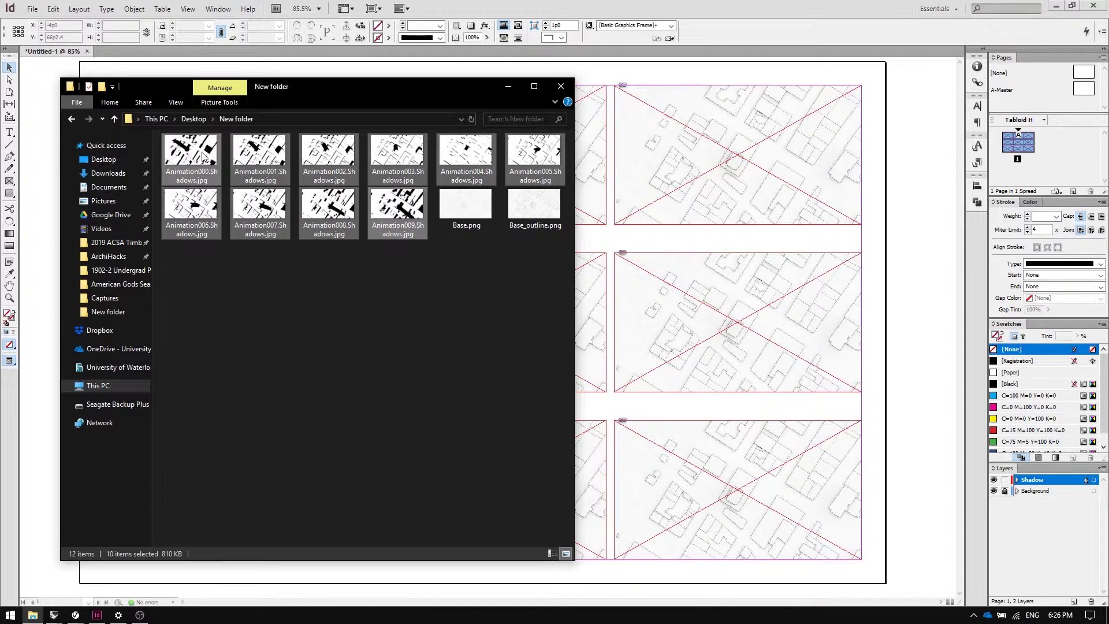
{"action": "left_click_drag", "start_coordinate": [197, 155], "coordinate": [338, 102]}
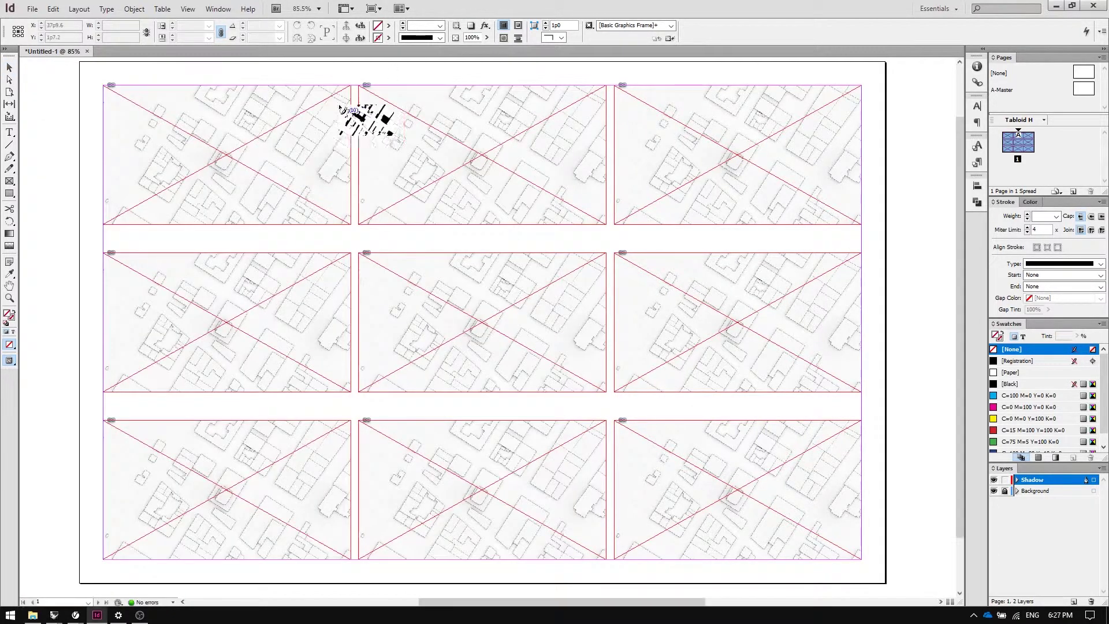
Place a shadow image in each of the nine grid frames and discard the leftover one.
{"action": "left_click", "coordinate": [195, 146]}
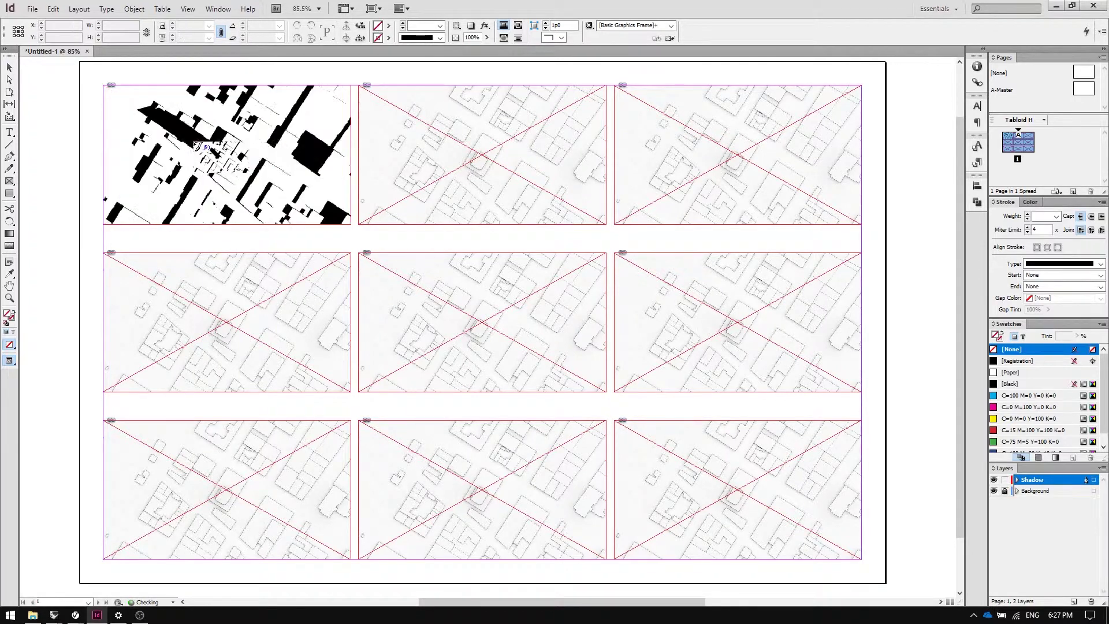
{"action": "left_click", "coordinate": [482, 157]}
{"action": "left_click", "coordinate": [742, 159]}
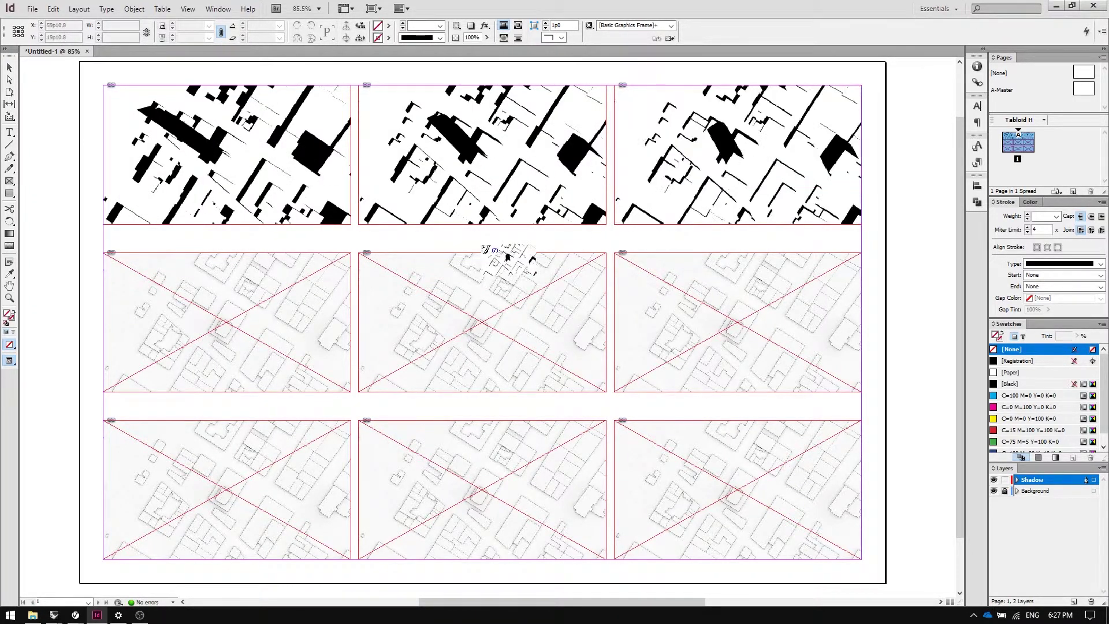
{"action": "left_click", "coordinate": [246, 322]}
{"action": "left_click", "coordinate": [491, 299]}
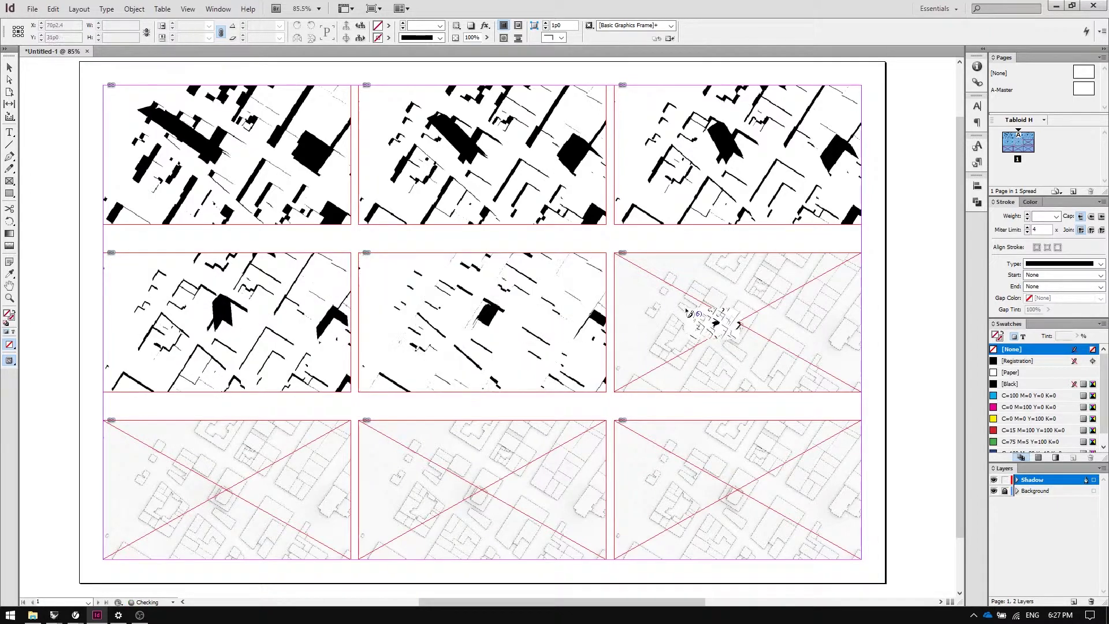
{"action": "left_click", "coordinate": [728, 318]}
{"action": "left_click", "coordinate": [266, 500]}
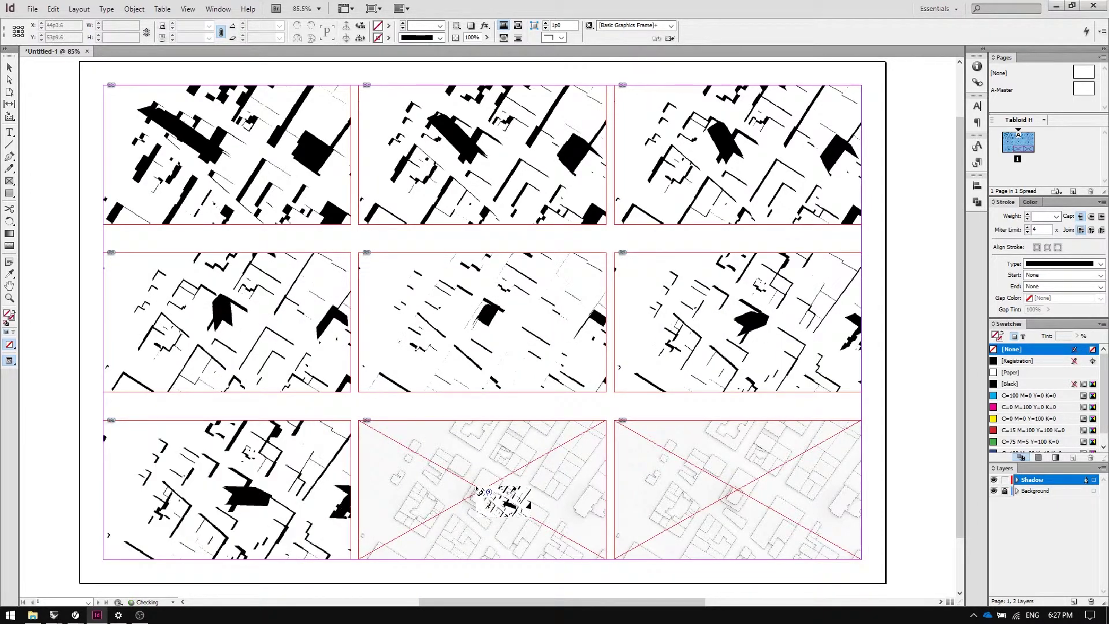
{"action": "left_click", "coordinate": [478, 491]}
{"action": "left_click", "coordinate": [698, 481]}
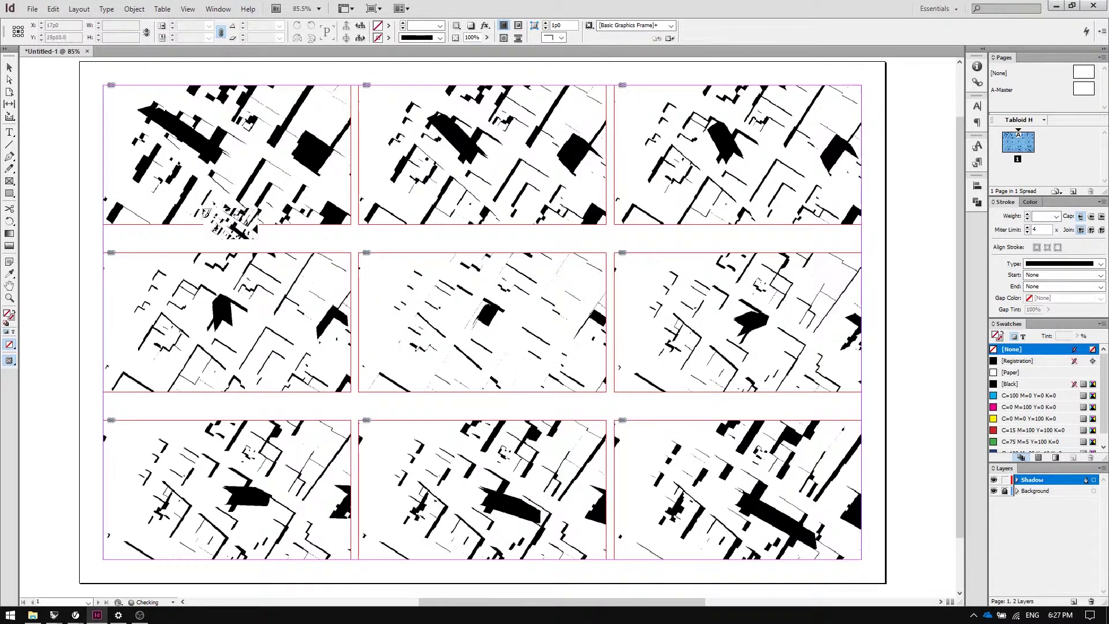
{"action": "key", "text": "Escape"}
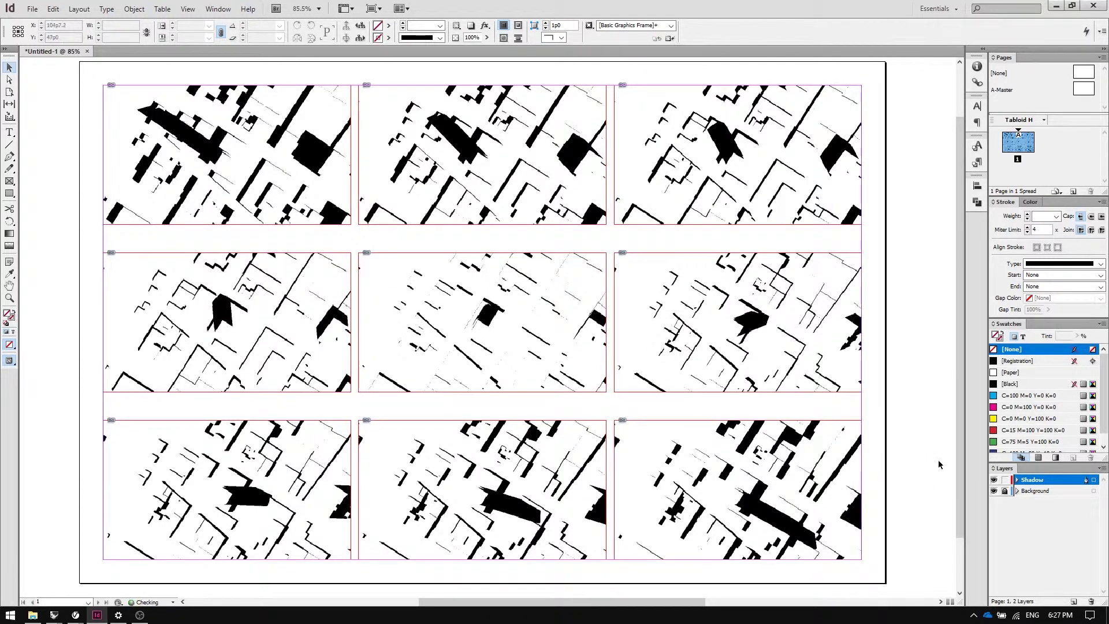
Set all nine shadow frames to 10% opacity.
{"action": "left_click_drag", "start_coordinate": [857, 414], "coordinate": [125, 148]}
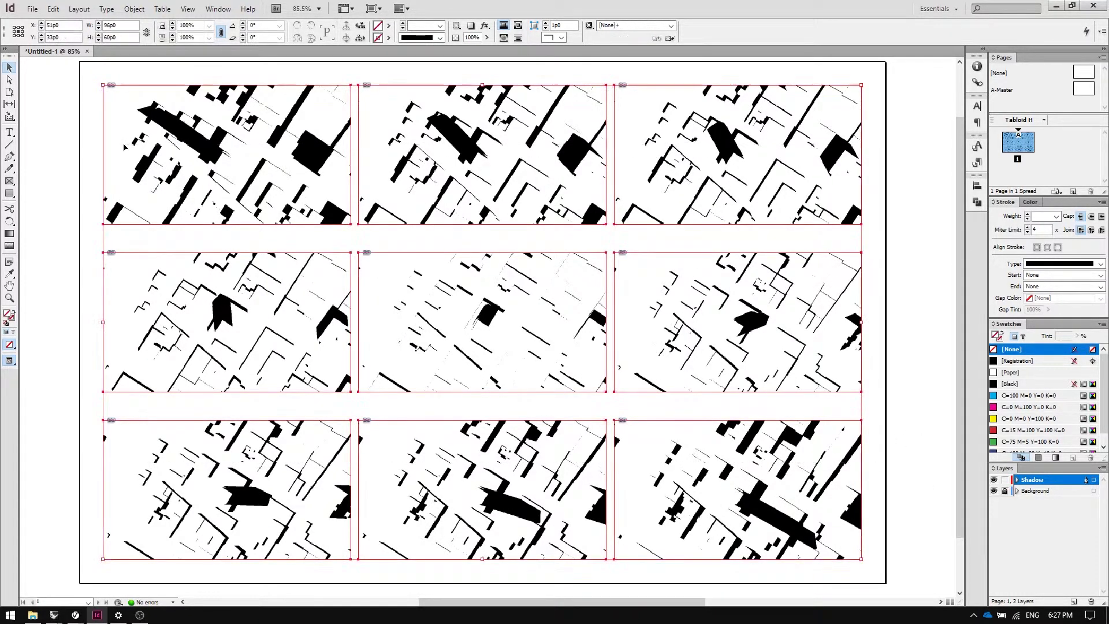
{"action": "left_click", "coordinate": [474, 37]}
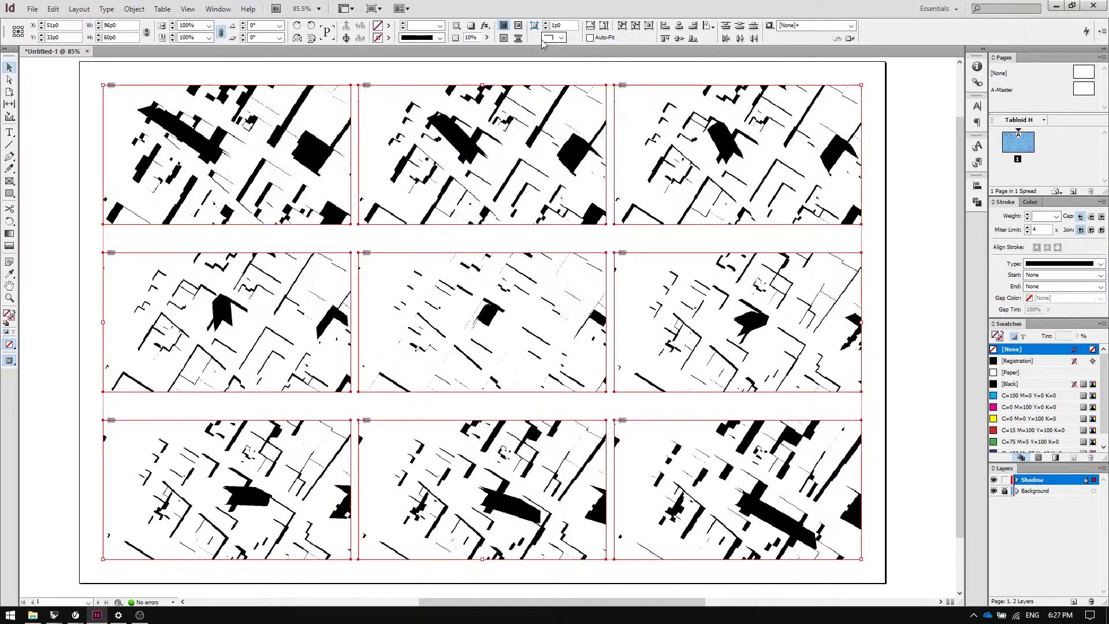
{"action": "key", "text": "Return"}
{"action": "left_click", "coordinate": [53, 241]}
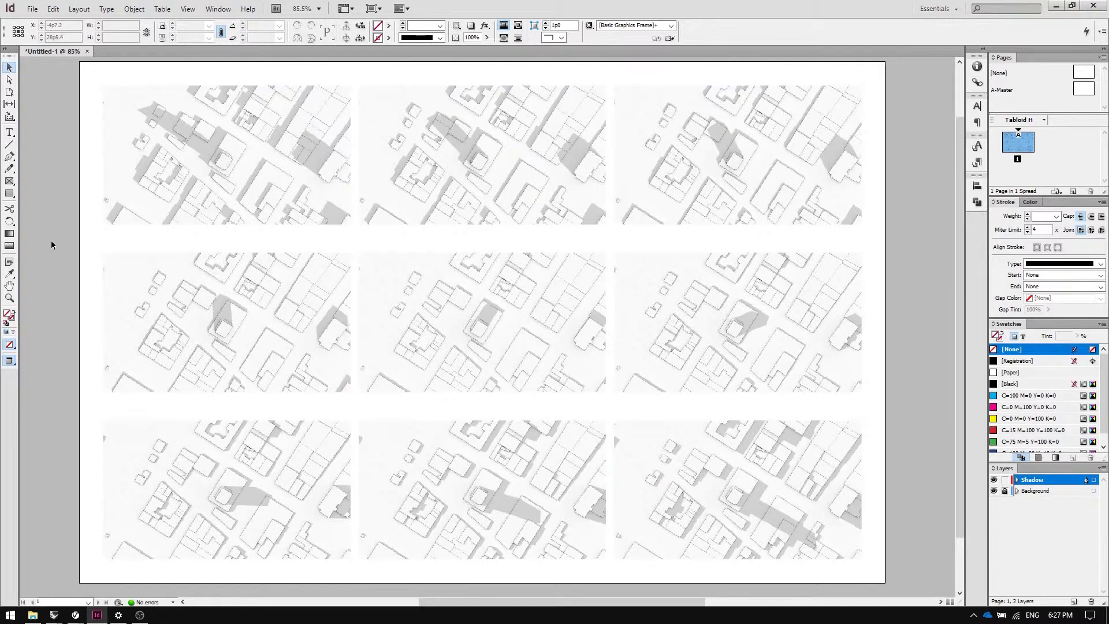
{"action": "scroll", "coordinate": [84, 150], "scroll_direction": "up", "scroll_amount": 3, "text": "alt"}
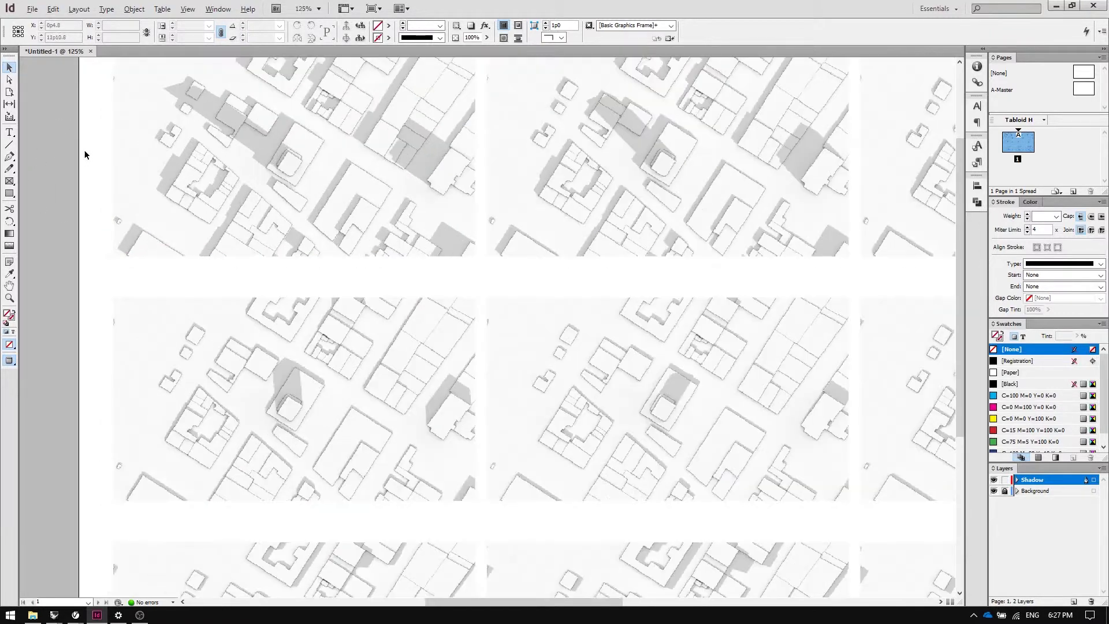
{"action": "scroll", "coordinate": [109, 302], "scroll_direction": "up", "scroll_amount": 3}
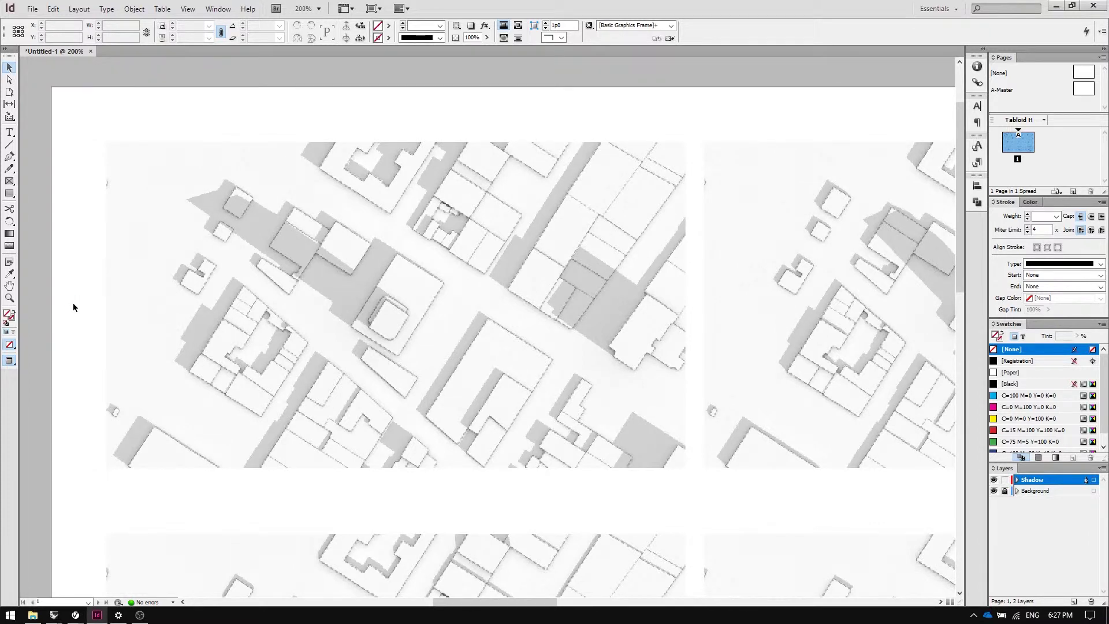
{"action": "left_click", "coordinate": [247, 261]}
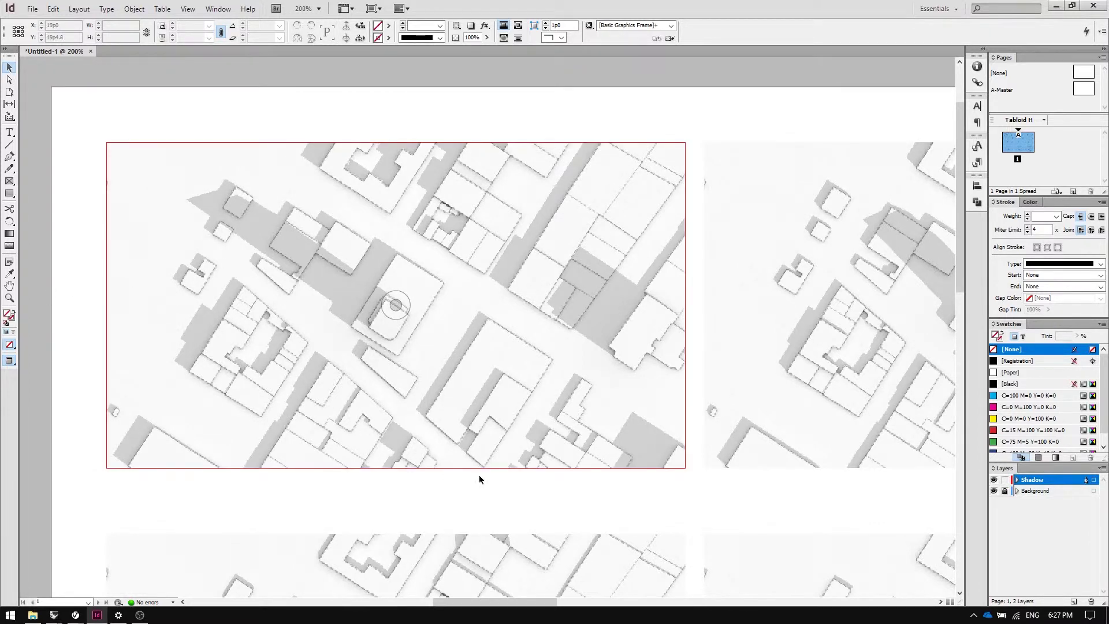
{"action": "scroll", "coordinate": [354, 364], "scroll_direction": "up", "scroll_amount": 2, "text": "alt"}
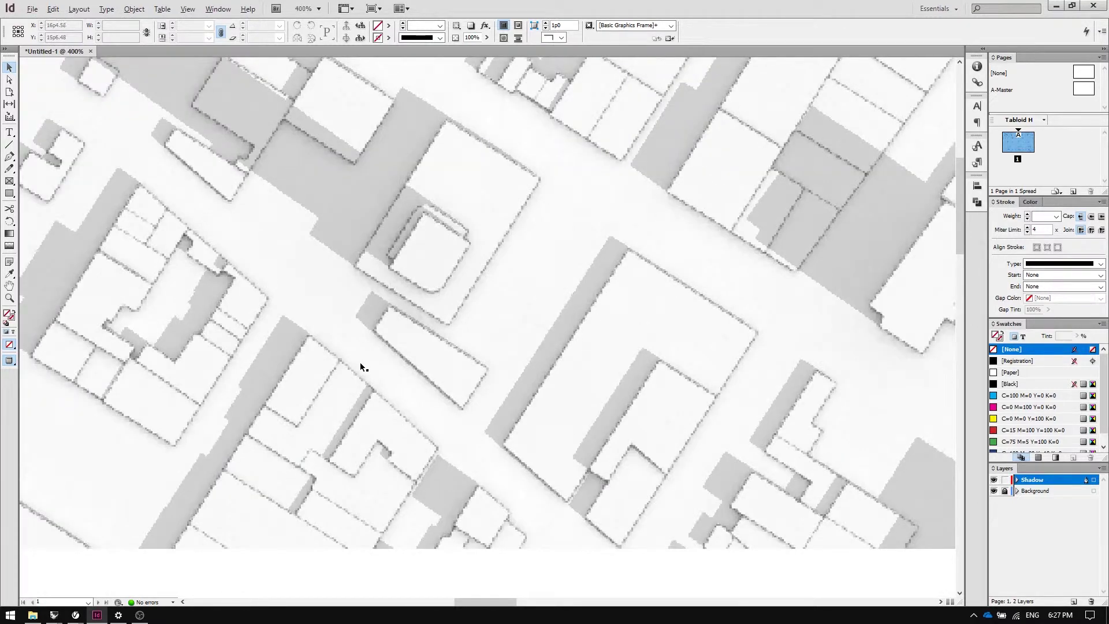
{"action": "scroll", "coordinate": [360, 367], "scroll_direction": "down", "scroll_amount": 2, "text": "alt"}
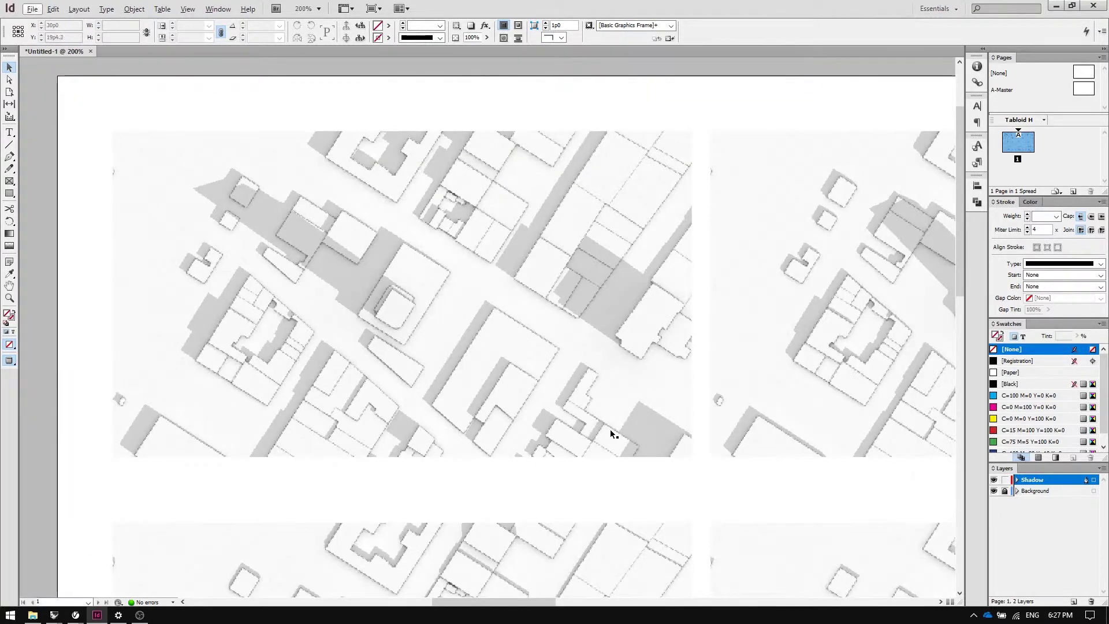
{"action": "scroll", "coordinate": [580, 413], "scroll_direction": "down", "scroll_amount": 2, "text": "alt"}
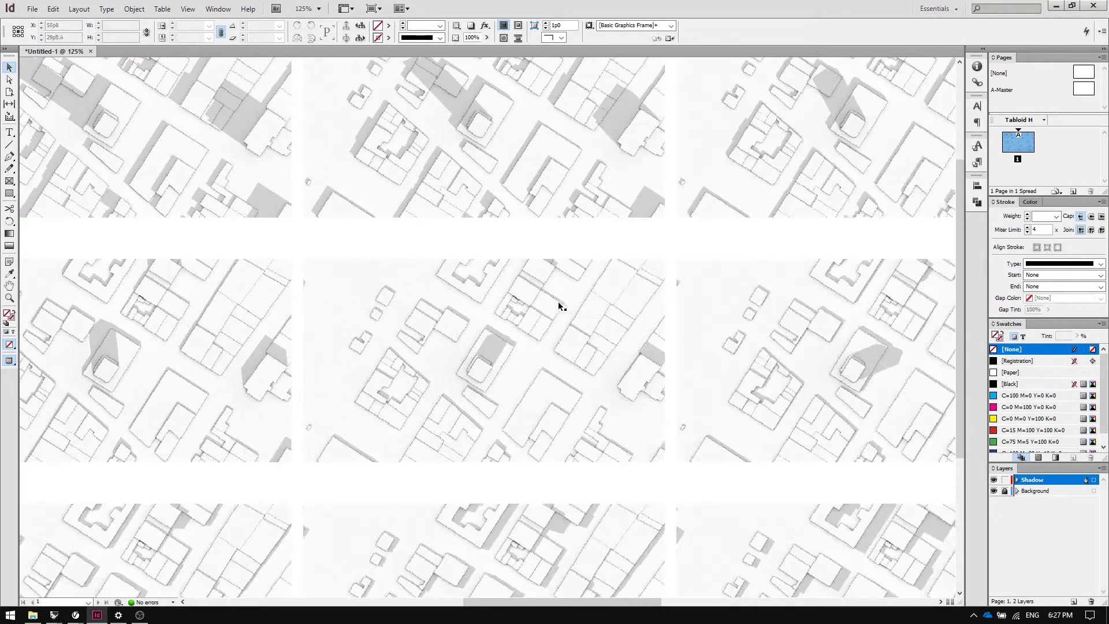
{"action": "scroll", "coordinate": [557, 305], "scroll_direction": "down", "scroll_amount": 2, "text": "alt"}
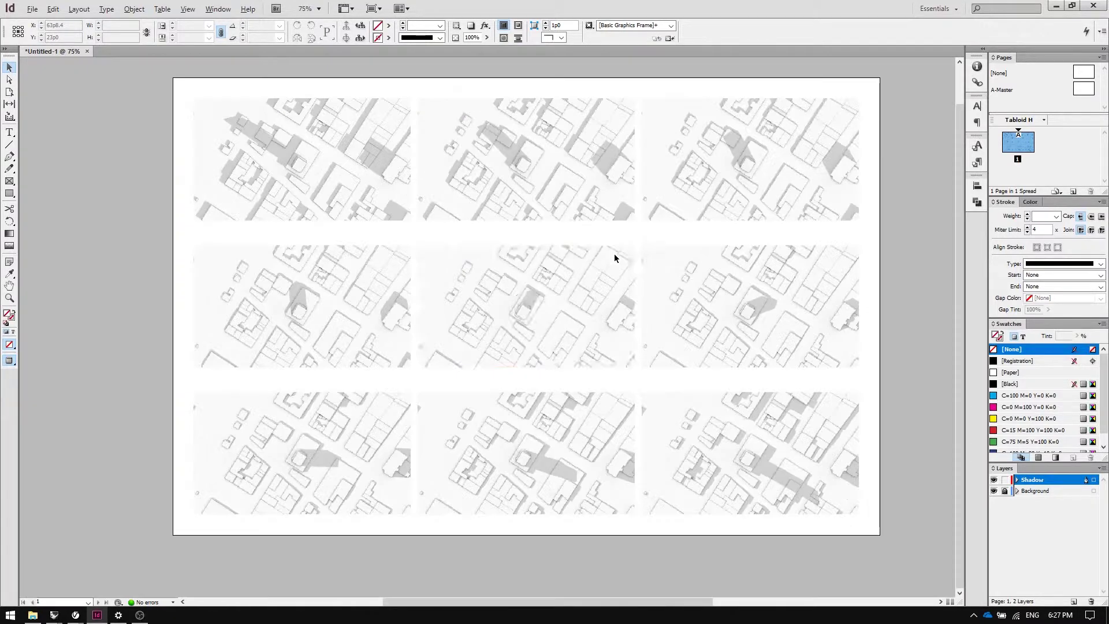
{"action": "key", "text": "ctrl+0"}
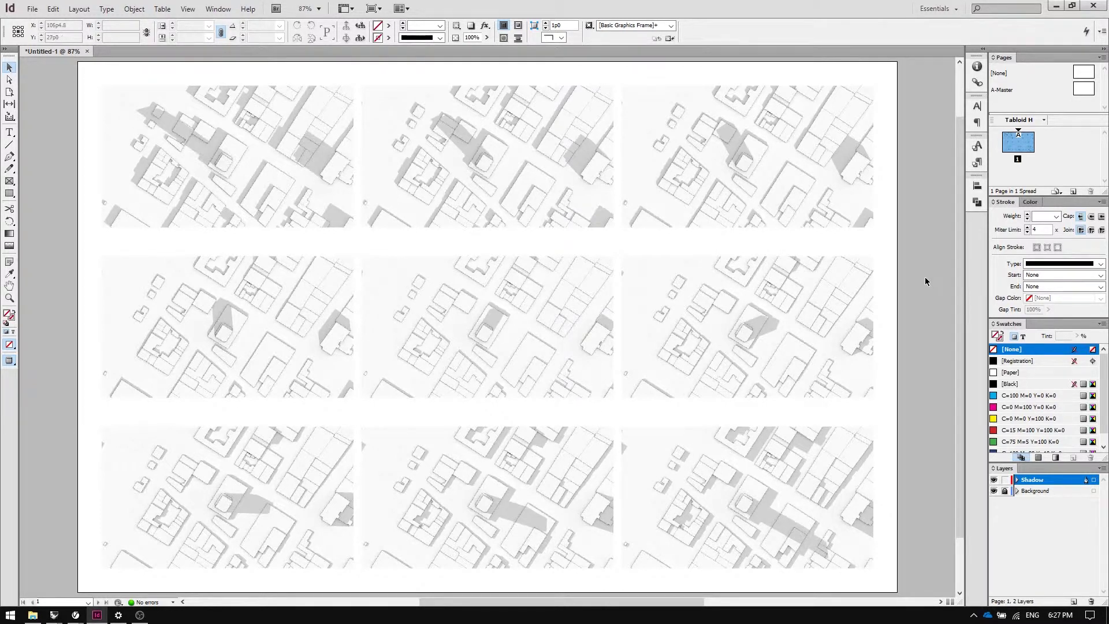
{"action": "left_click", "coordinate": [1005, 479]}
Add a new layer named Annotations.
{"action": "left_click", "coordinate": [1072, 603]}
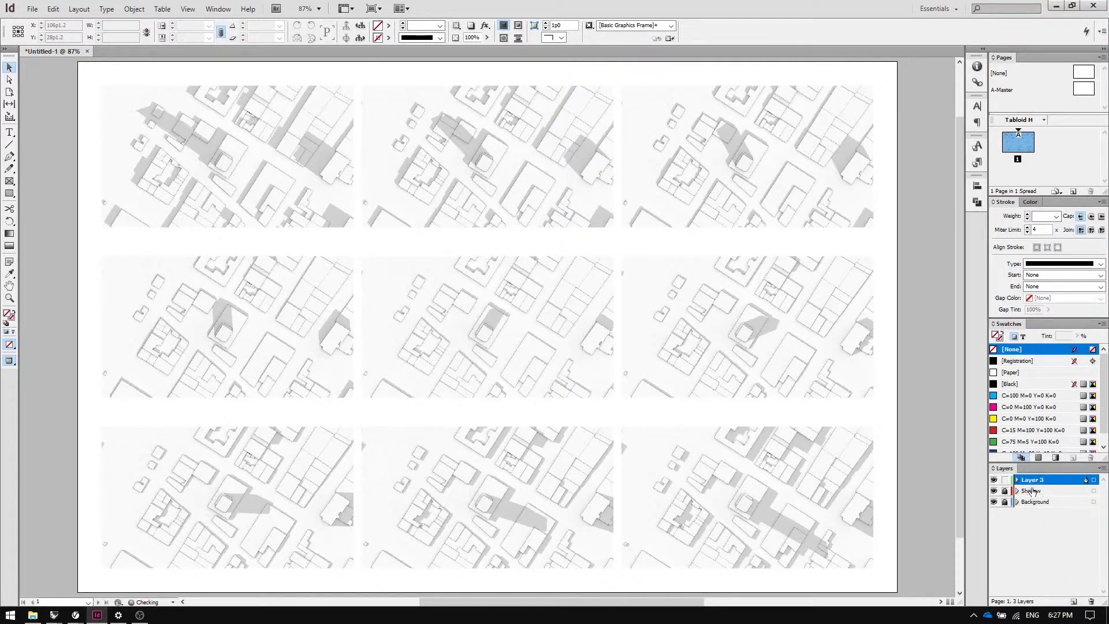
{"action": "double_click", "coordinate": [1031, 481]}
{"action": "type", "text": "Annotations"}
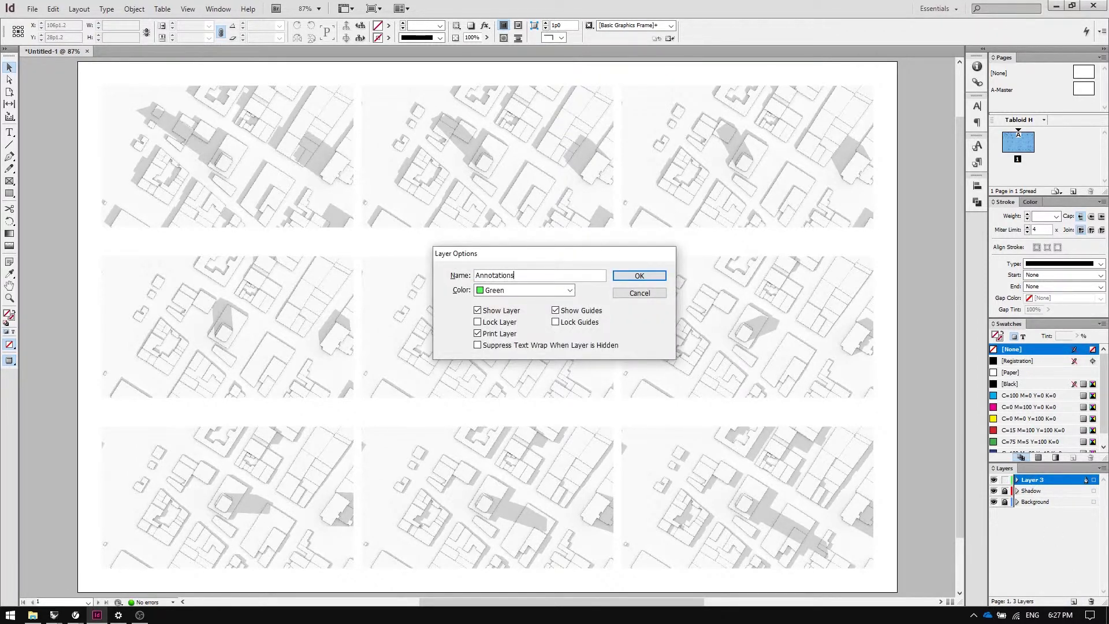
{"action": "key", "text": "Return"}
Paste the time labels in place and edit the bottom-row hours so they run to 5pm.
{"action": "key", "text": "ctrl+alt+shift+v"}
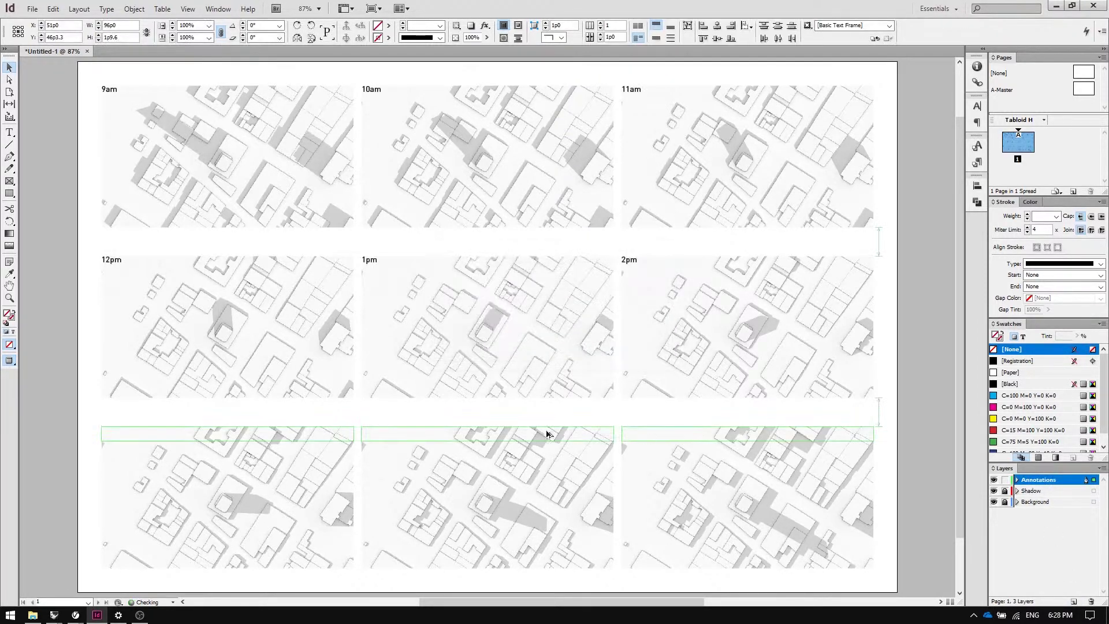
{"action": "key", "text": "ctrl+shift+a"}
{"action": "double_click", "coordinate": [110, 430]}
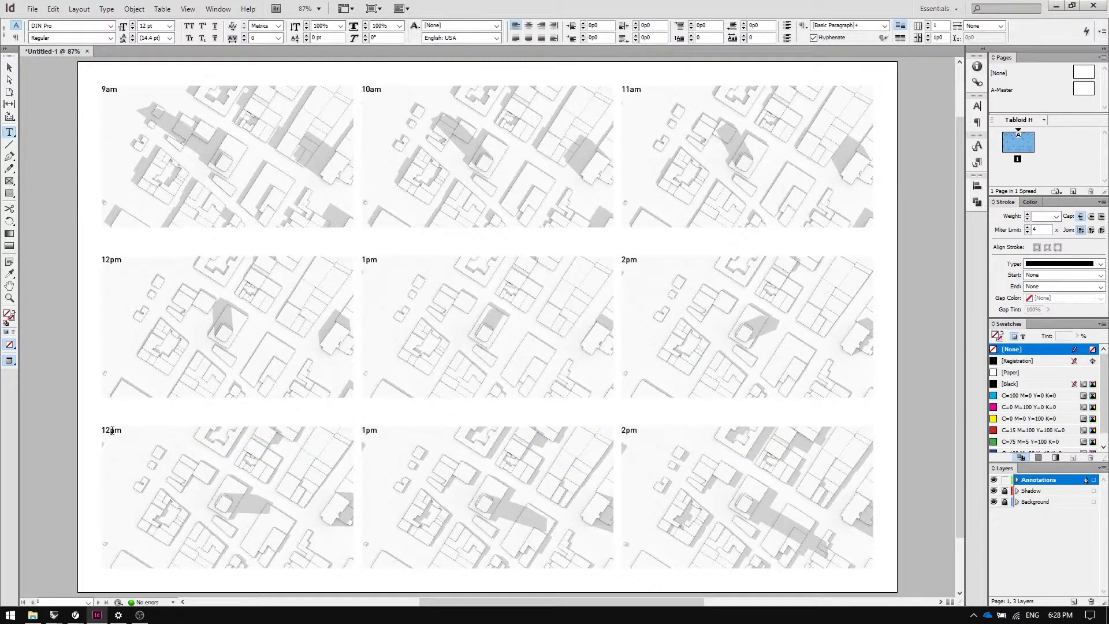
{"action": "left_click_drag", "start_coordinate": [111, 431], "coordinate": [71, 424]}
{"action": "type", "text": "3"}
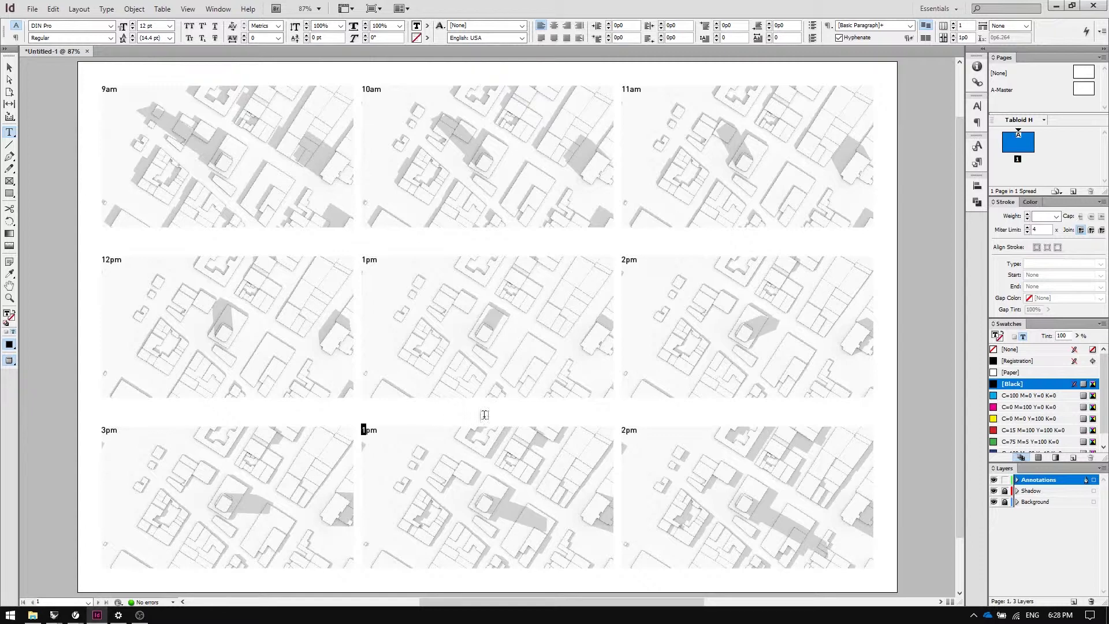
{"action": "type", "text": "4"}
{"action": "left_click_drag", "start_coordinate": [626, 430], "coordinate": [621, 430]}
{"action": "type", "text": "5"}
{"action": "left_click", "coordinate": [9, 67]}
{"action": "left_click", "coordinate": [201, 247]}
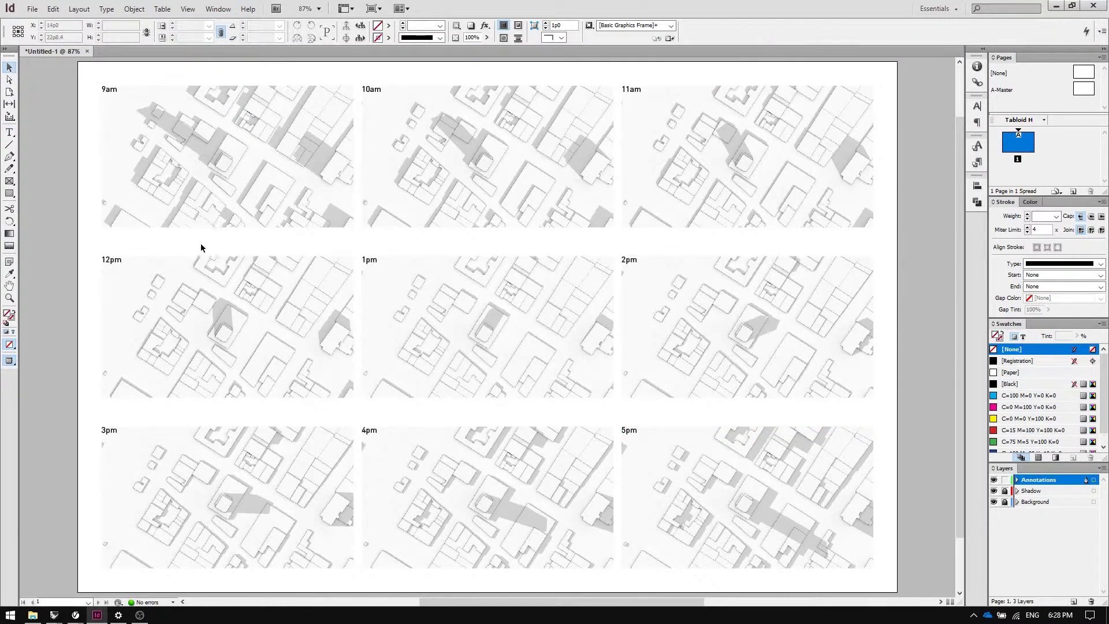